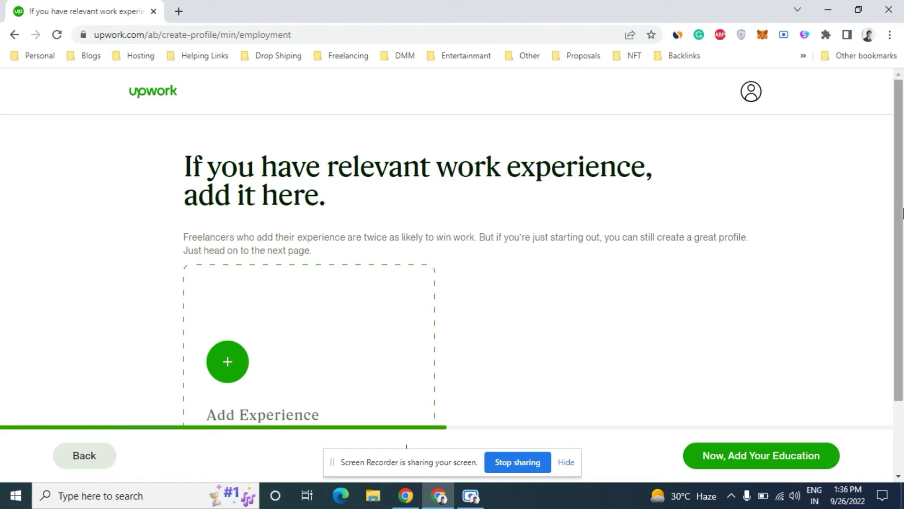
Open a new blank browser tab beside the Upwork work experience page.
scroll(902, 295, "down", 2)
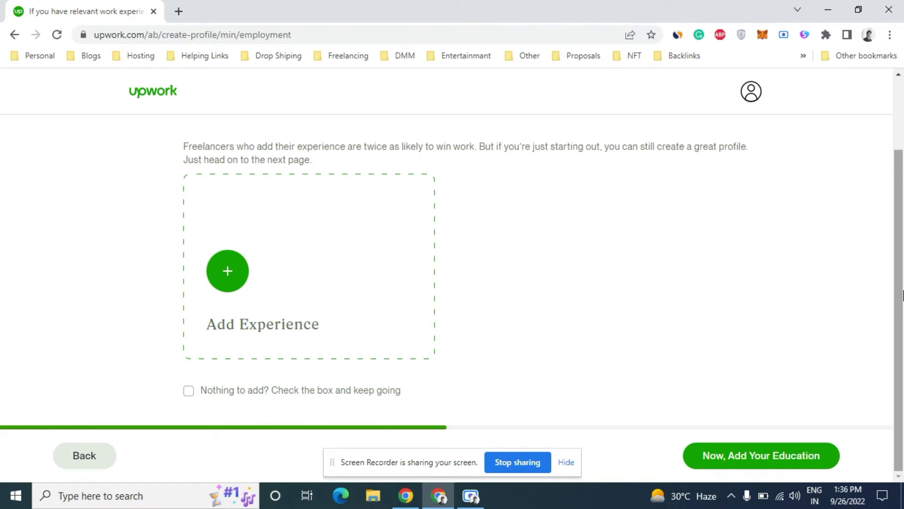
left_click(178, 11)
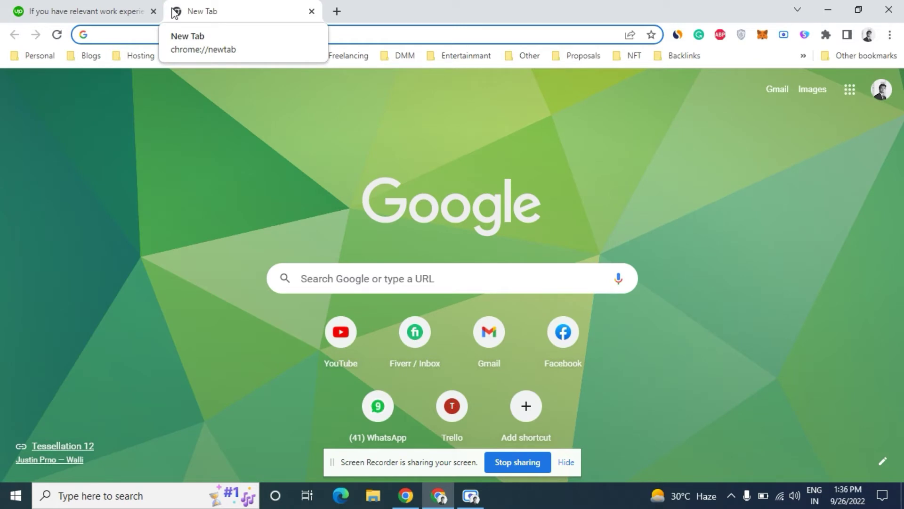
Close the extra New Tab to return to the Upwork work experience page.
left_click(311, 11)
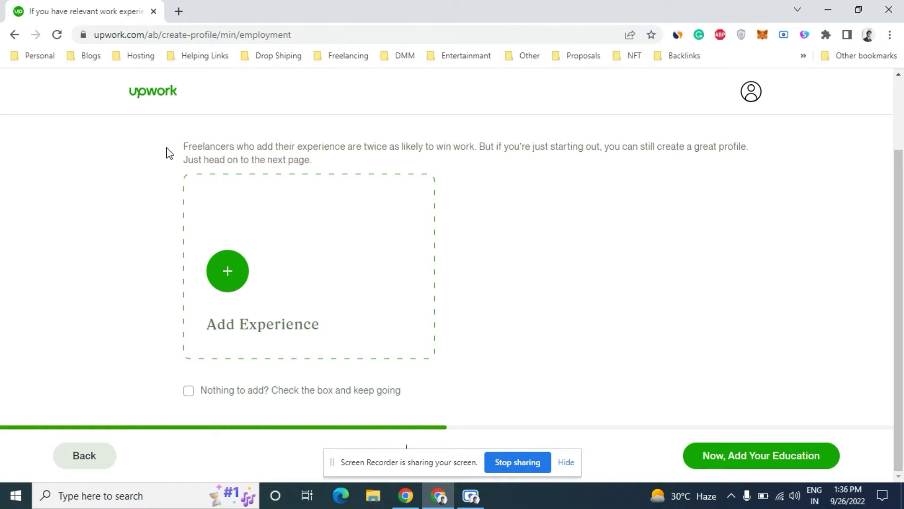
Add a work experience entry titled 'Digital Marketer' at company 'Xingyun Group'.
left_click(198, 294)
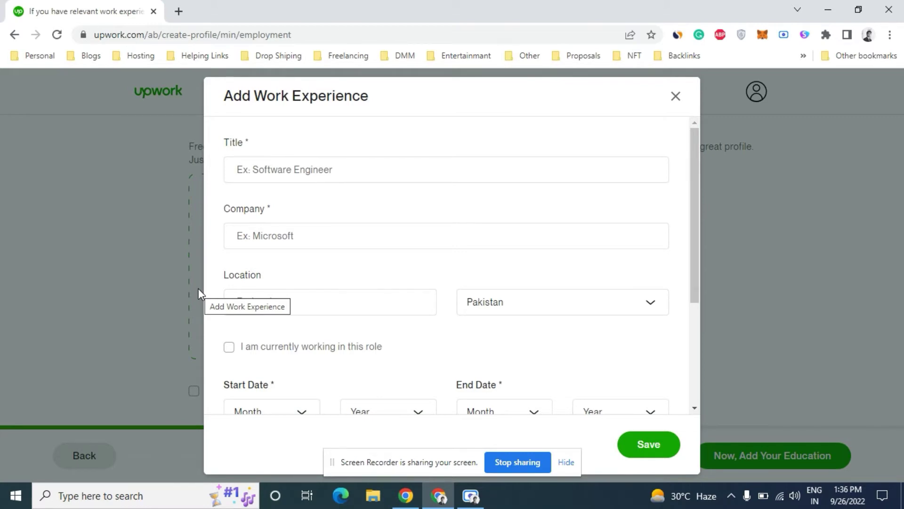
left_click(358, 171)
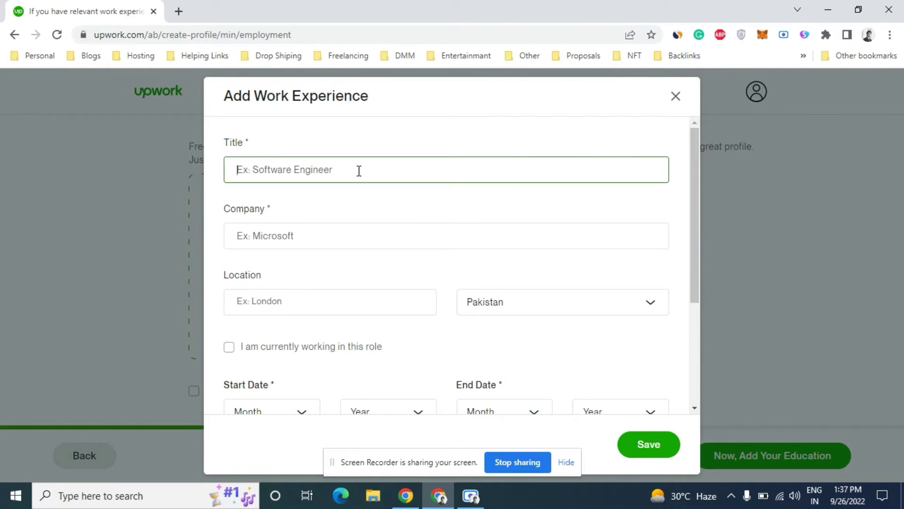
type("Digi")
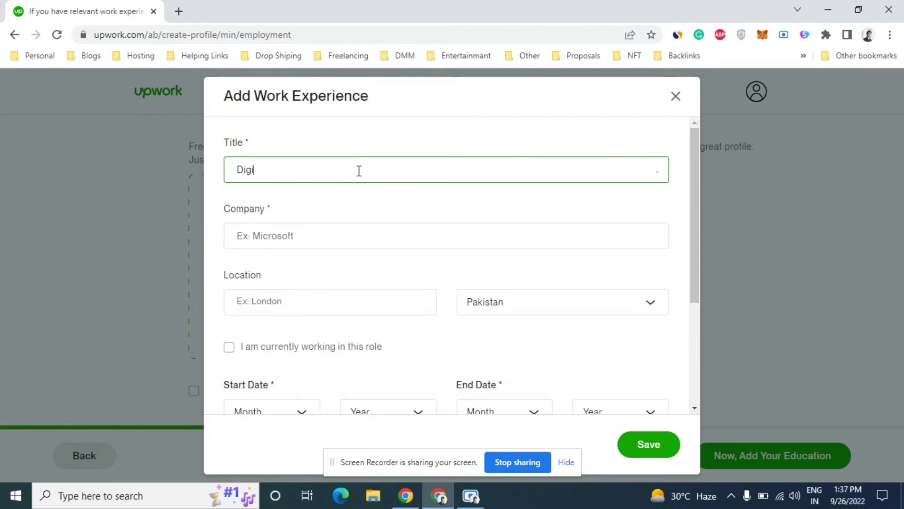
type("tal Marketer")
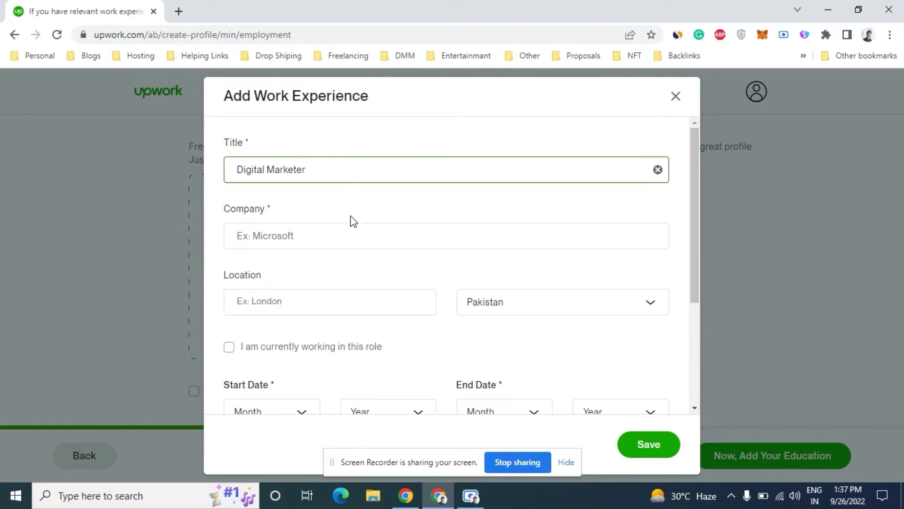
left_click(332, 236)
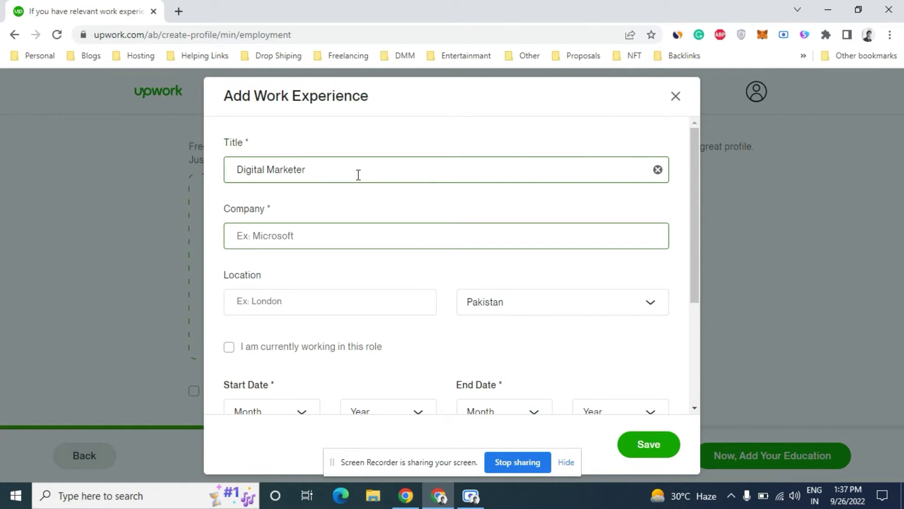
type("X")
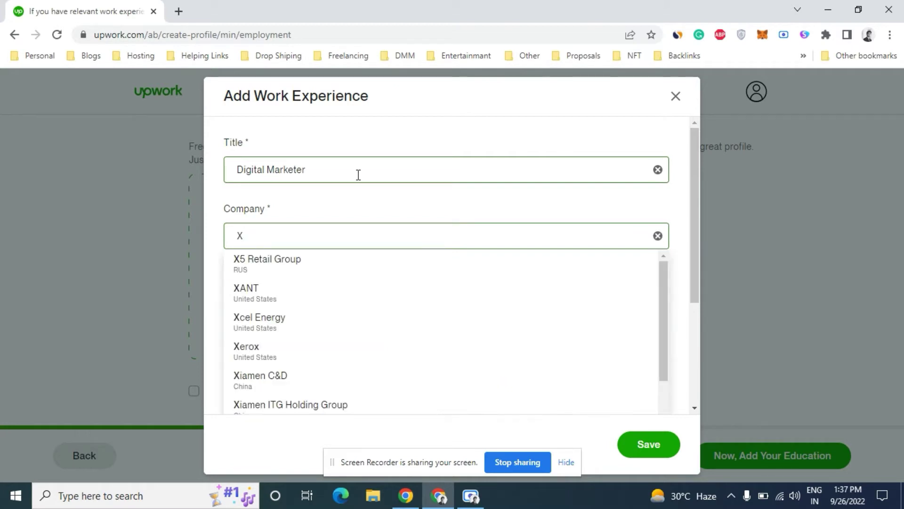
type("ing")
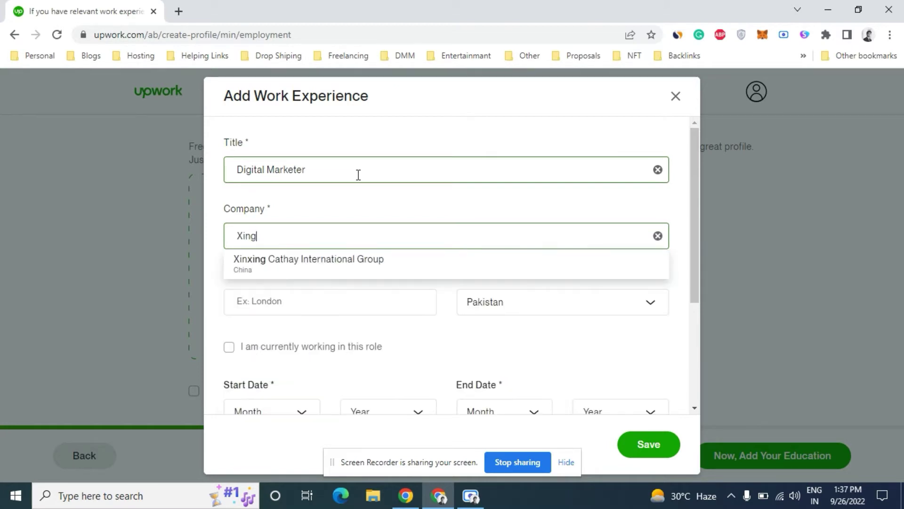
type("yun G")
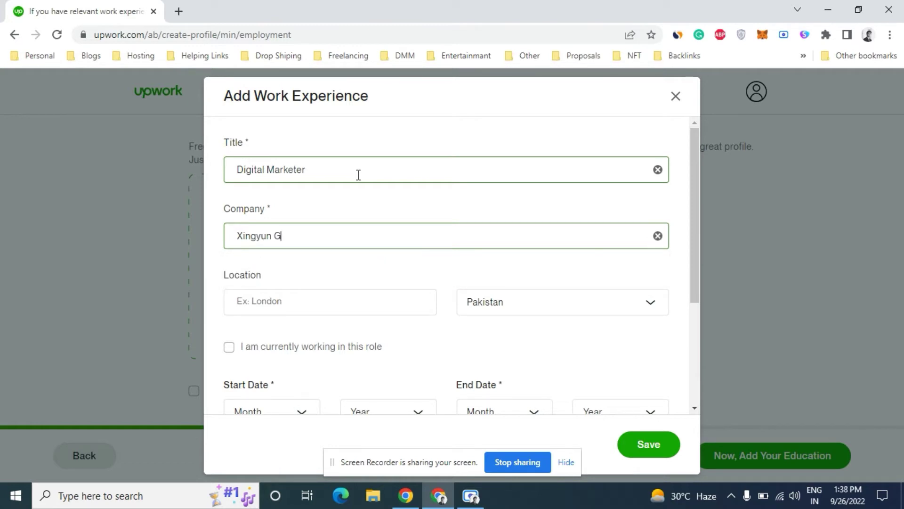
type("r")
key("BackSpace")
type("roup")
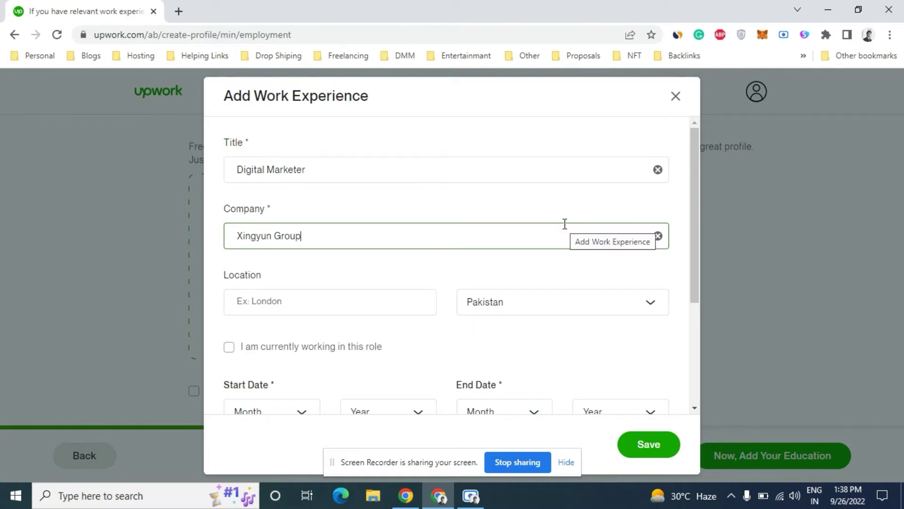
left_click_drag(694, 247, 682, 290)
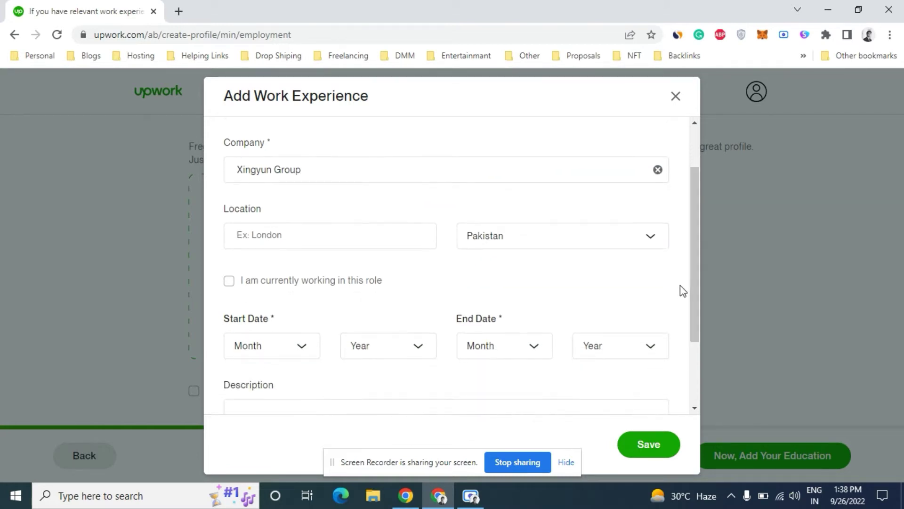
Set the location to Islamabad and the start date to August 2021.
left_click(392, 230)
type("I")
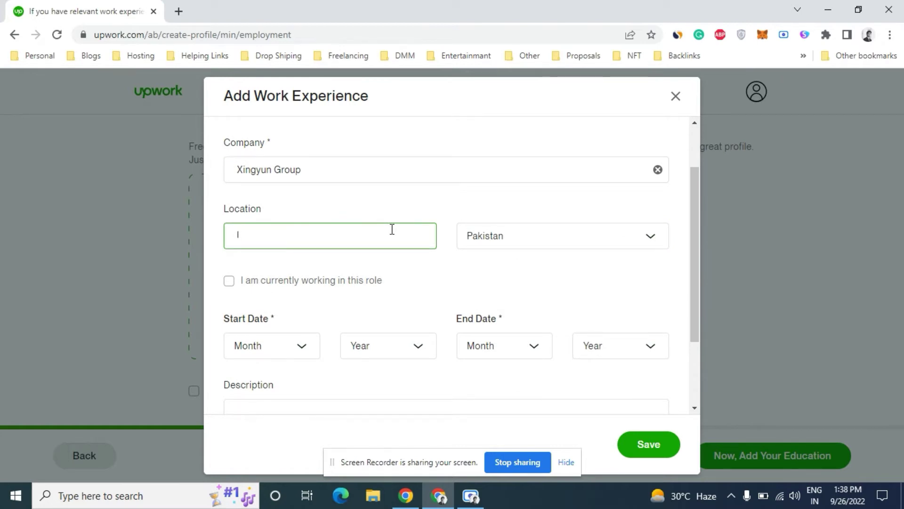
type("slamabad")
left_click_drag(700, 256, 700, 307)
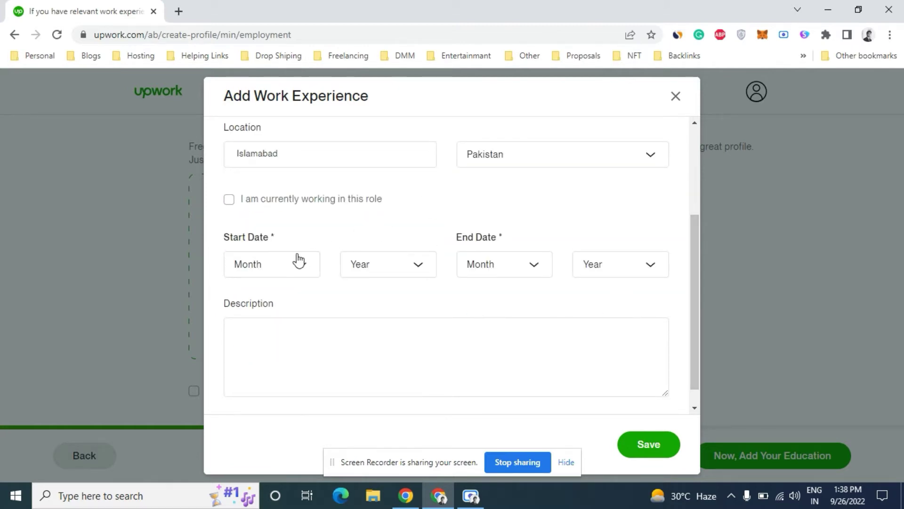
left_click(261, 265)
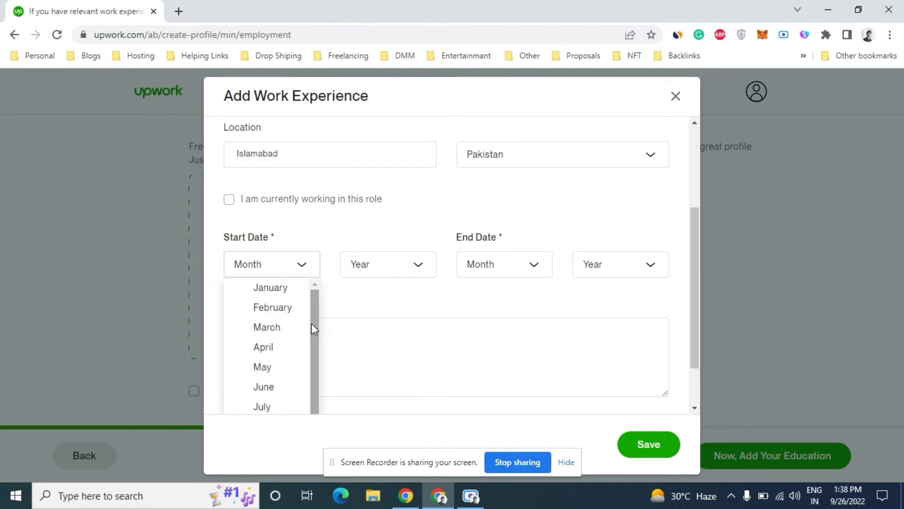
left_click_drag(312, 327, 312, 354)
left_click(292, 385)
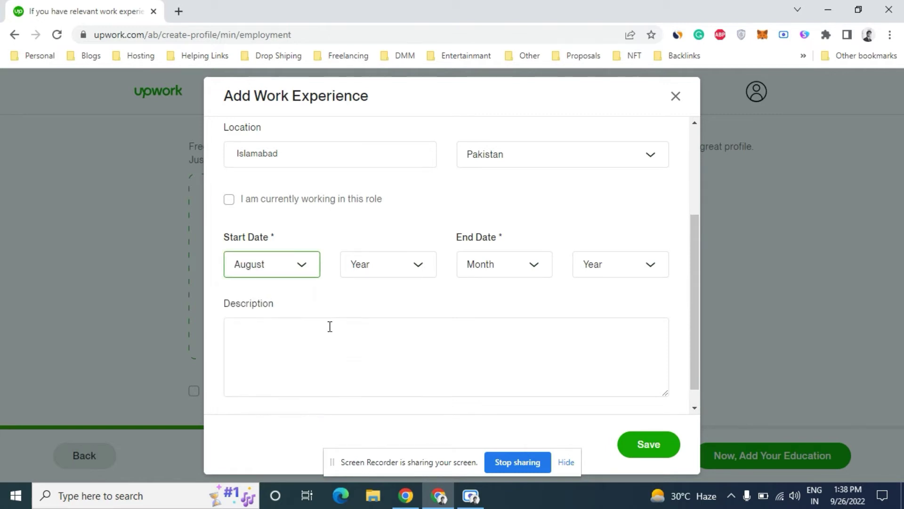
left_click(363, 275)
left_click(406, 334)
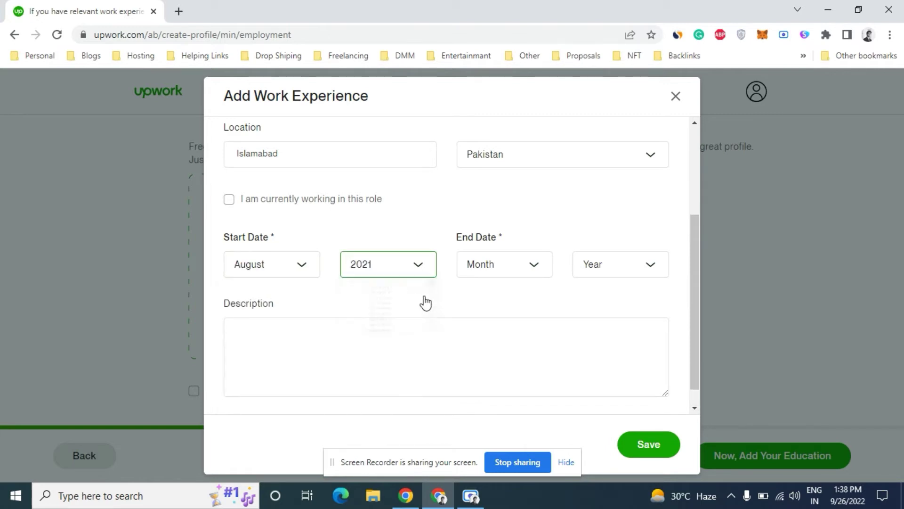
Set the end date to February 2022.
left_click(493, 273)
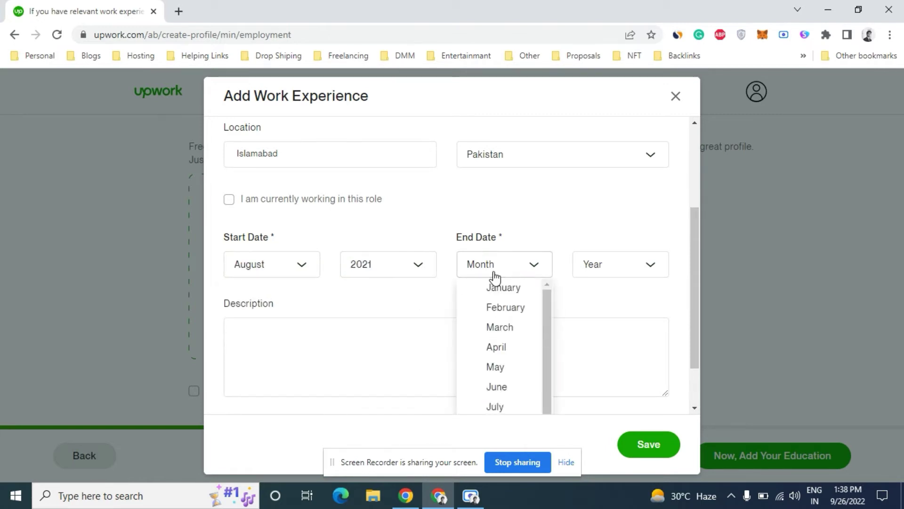
left_click(517, 311)
left_click(602, 270)
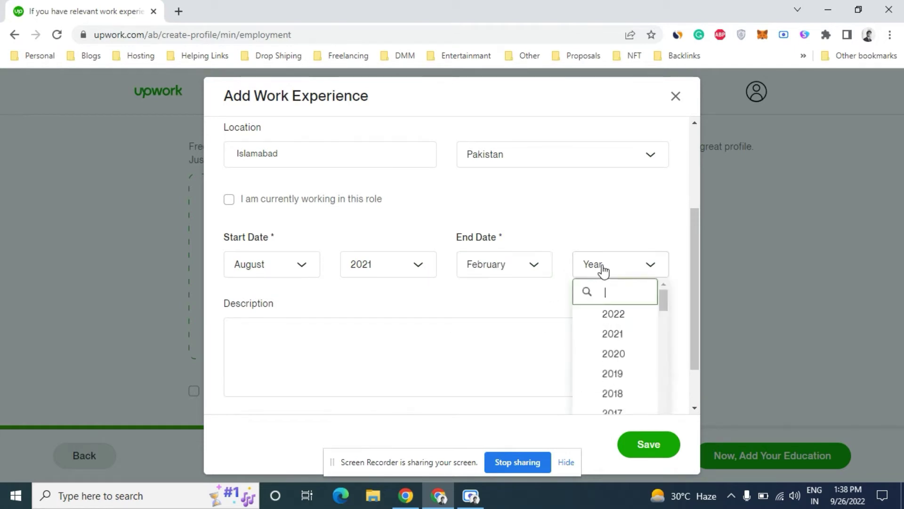
left_click(640, 315)
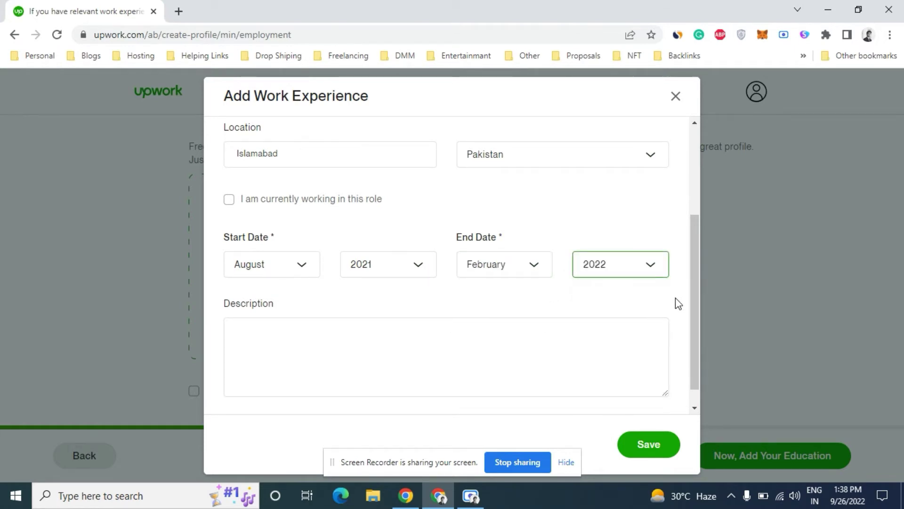
scroll(678, 330, "down", 1)
left_click(555, 310)
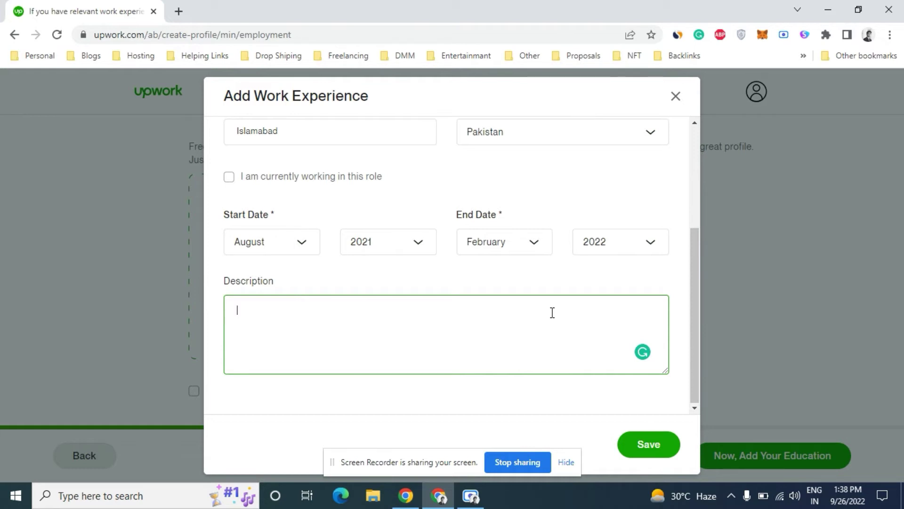
Write the first description sentence about managing their Social Media Platforms.
left_click_drag(277, 214, 271, 215)
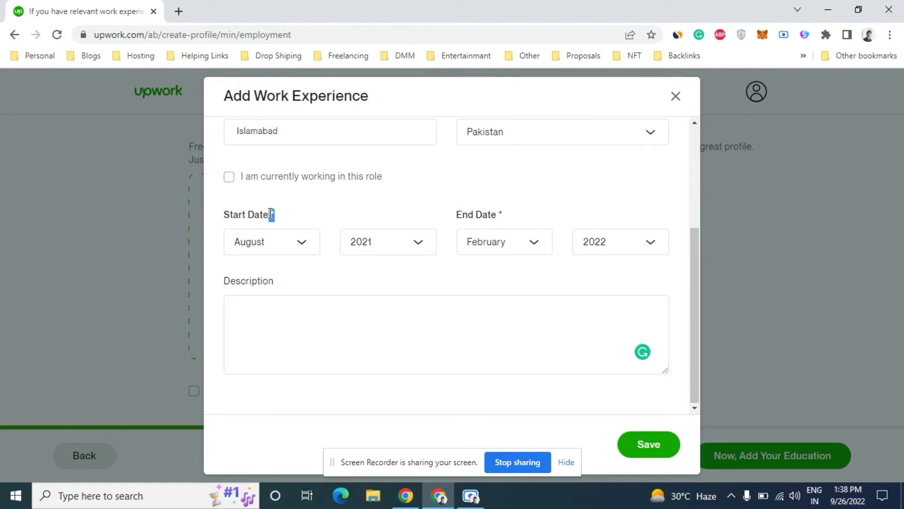
left_click(261, 310)
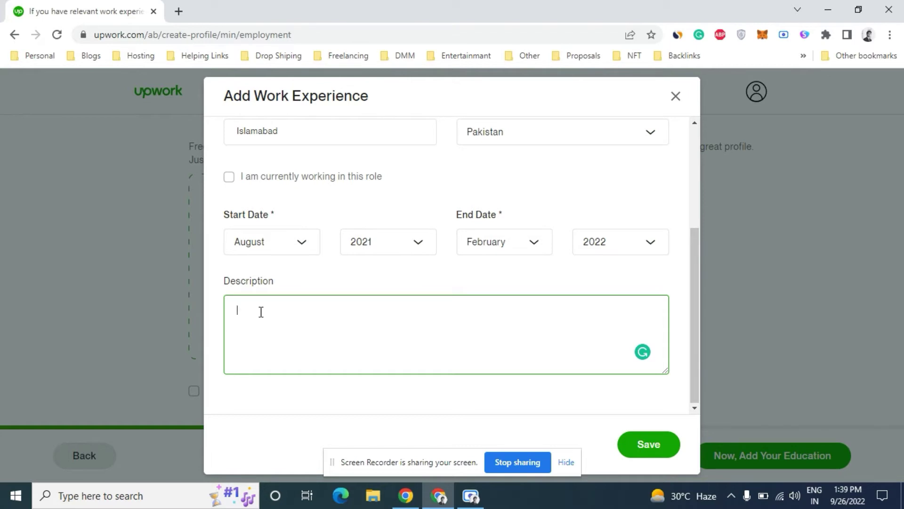
type("My Responsibilty")
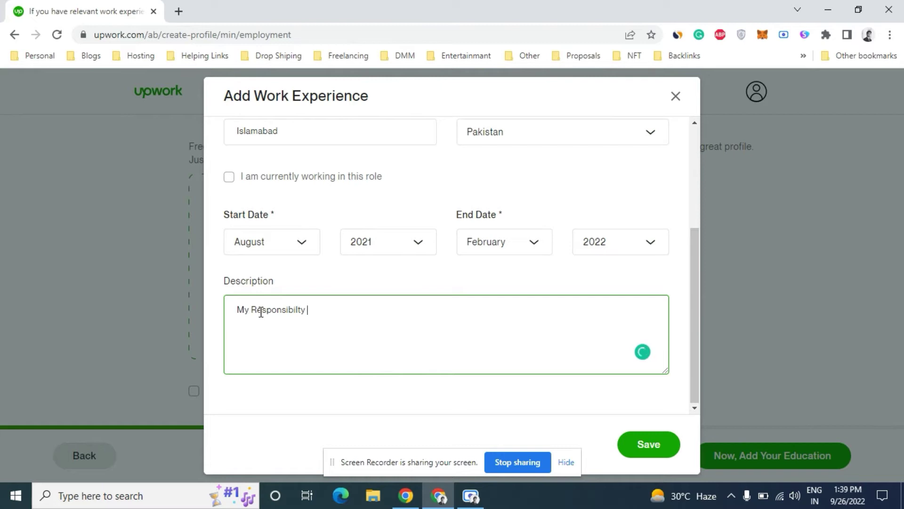
type(" During my tenti")
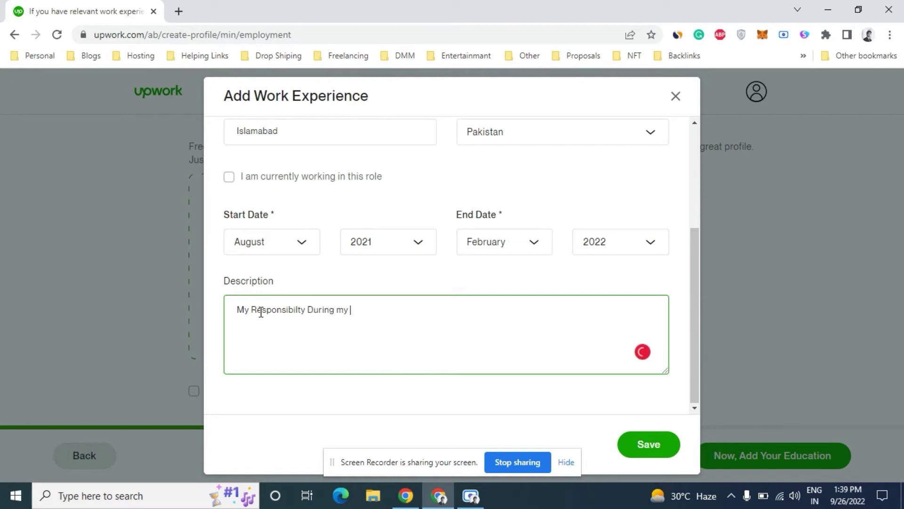
key("BackSpace")
type("ure was")
type("to manage their ")
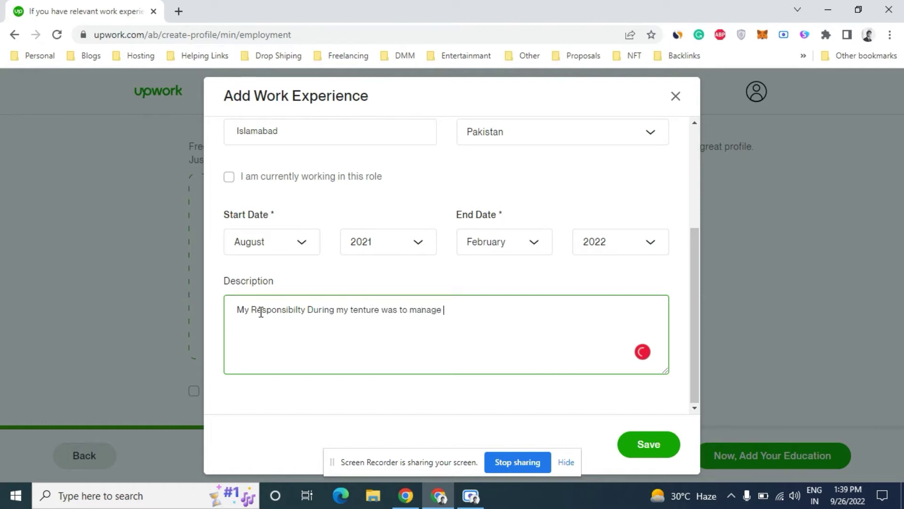
type("Social MEd")
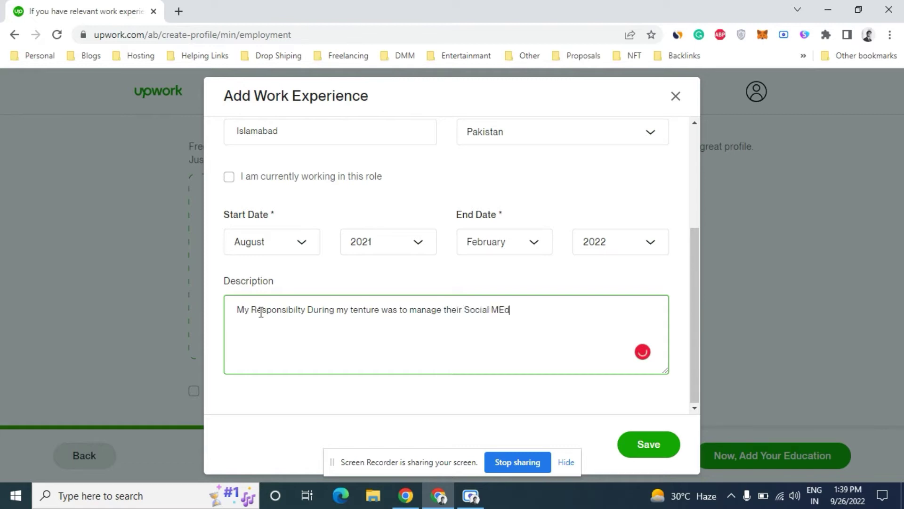
key("BackSpace")
type("edia Platfoams.")
key("Return")
Add a second sentence about shortlisting influencers with their PR team for brand placement.
left_click(261, 312)
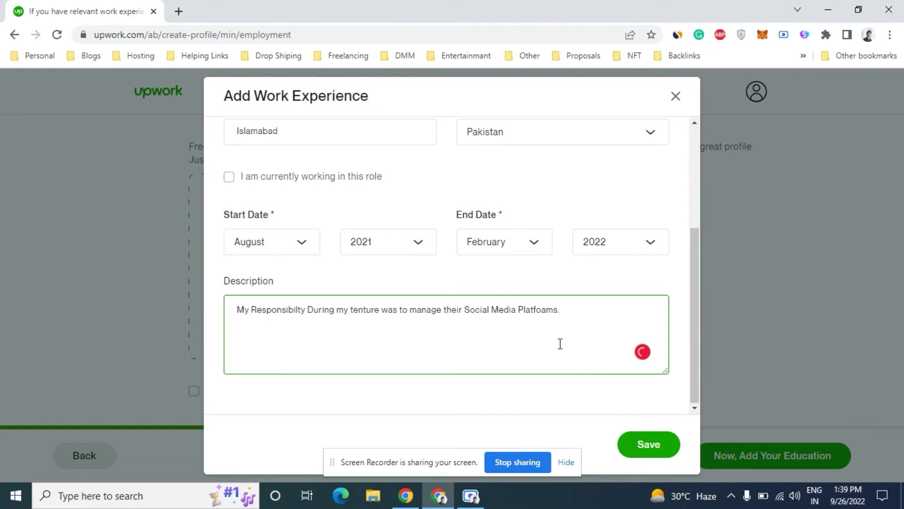
left_click(579, 318)
type("I was als")
key("BackSpace")
key("BackSpace")
type("so work")
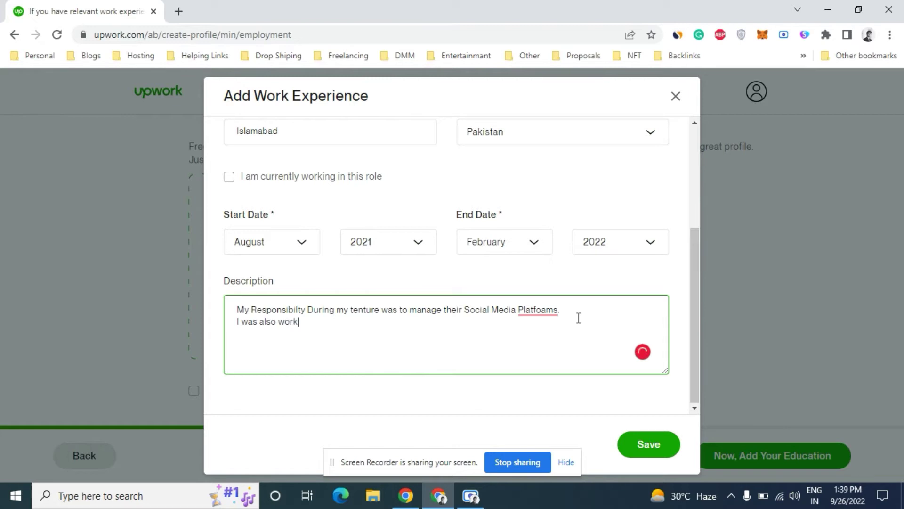
type("ing with their PR")
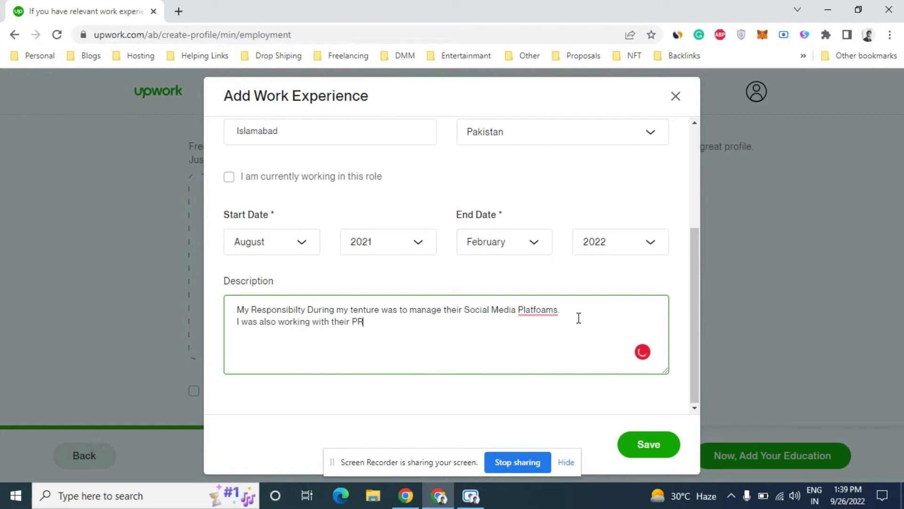
type(" Team to shortlist inflie")
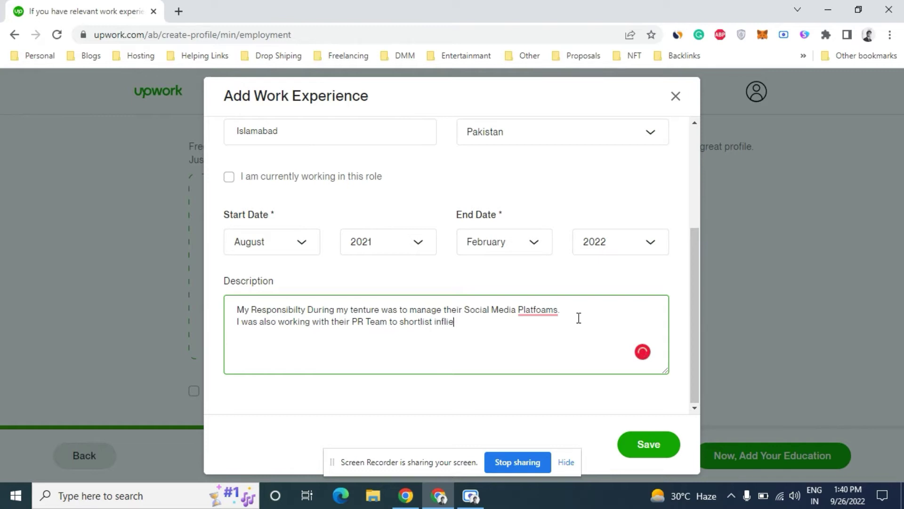
type("nncers for the")
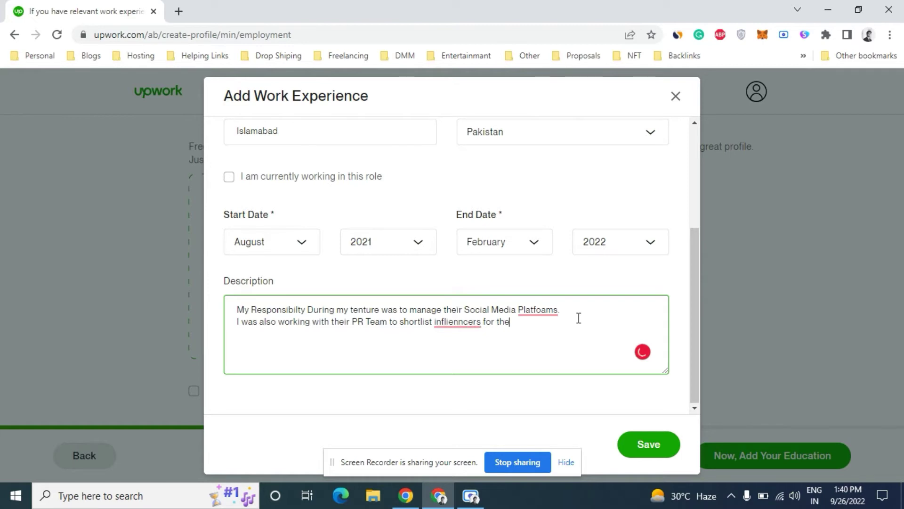
type("ir brand placement")
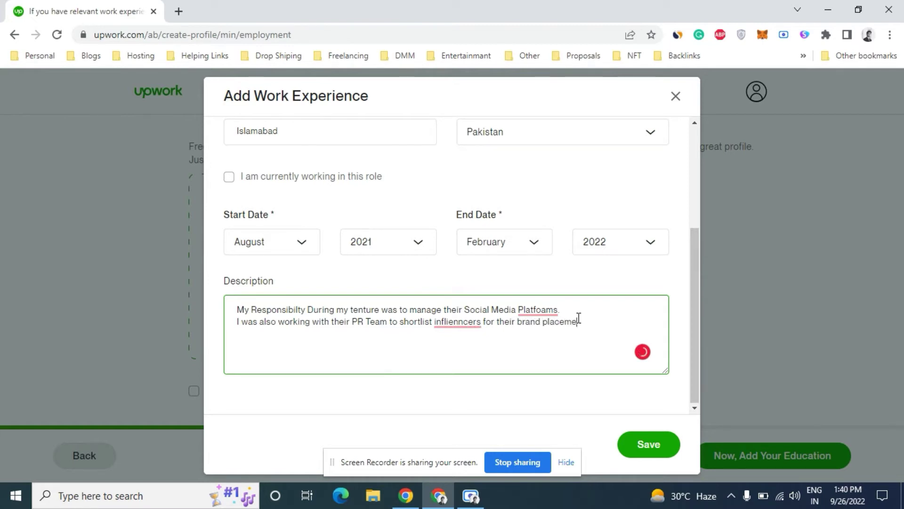
type(".")
Accept Grammarly's corrections of Platfoams to Platforms and infliencers to influencers.
left_click(546, 311)
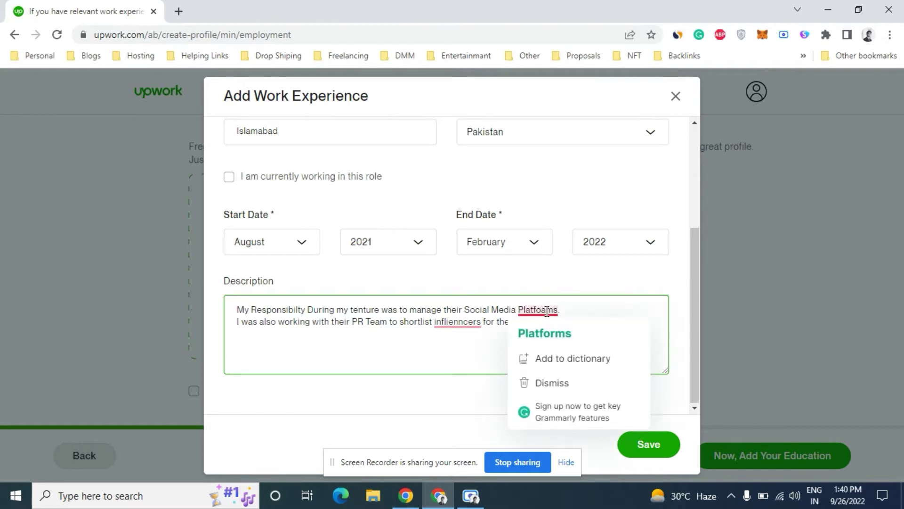
left_click(559, 332)
left_click(476, 324)
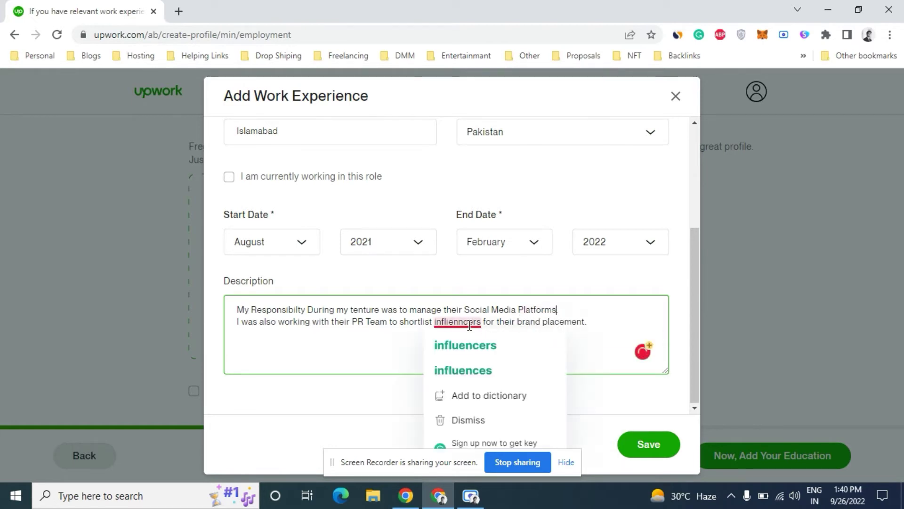
left_click(473, 346)
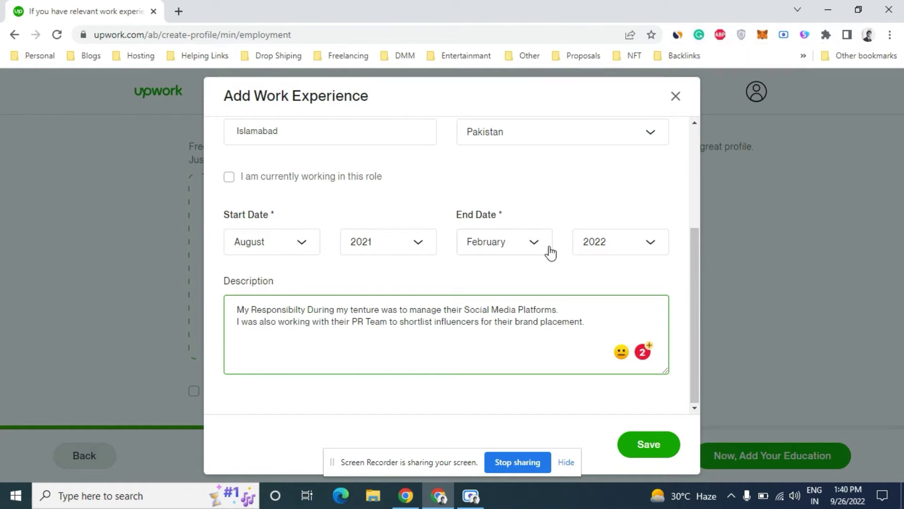
Remove the stray words 'tha jjd' typed at the end of the description.
left_click(607, 328)
type("tha jjd")
left_click(593, 323)
left_click(596, 344)
left_click(606, 322)
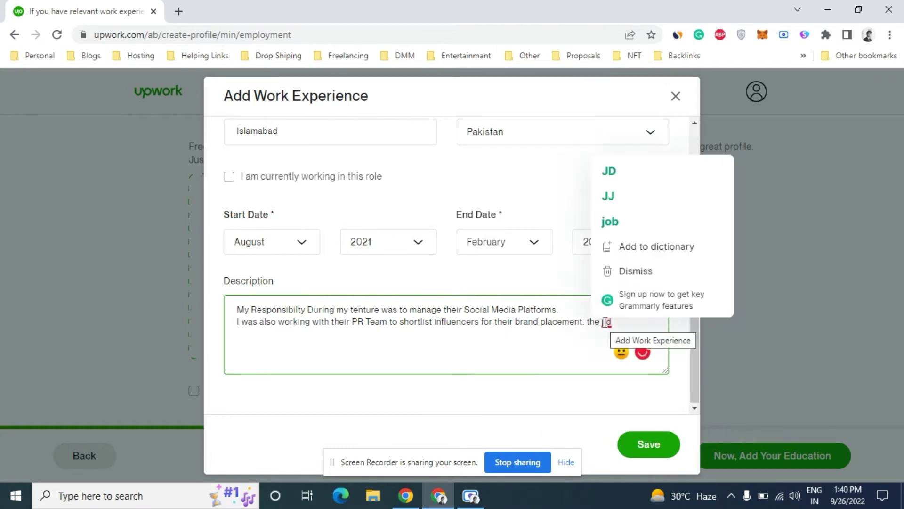
left_click(617, 176)
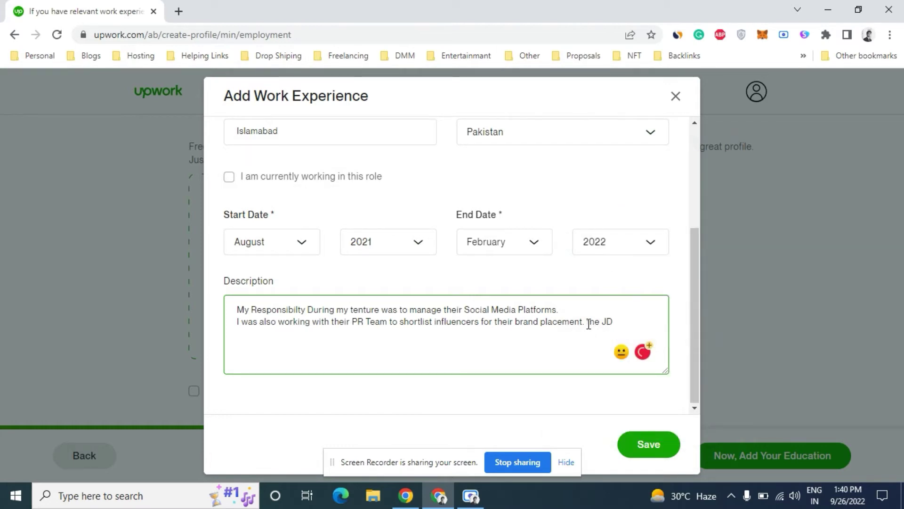
left_click_drag(587, 324, 637, 323)
key("BackSpace")
key("Return")
Save the Digital Marketer entry and continue to the education step.
left_click(641, 444)
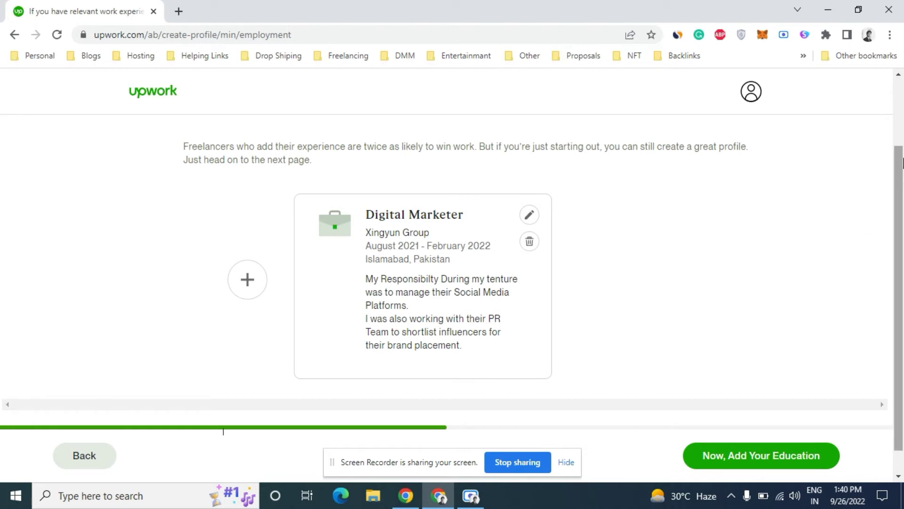
scroll(902, 264, "down", 1)
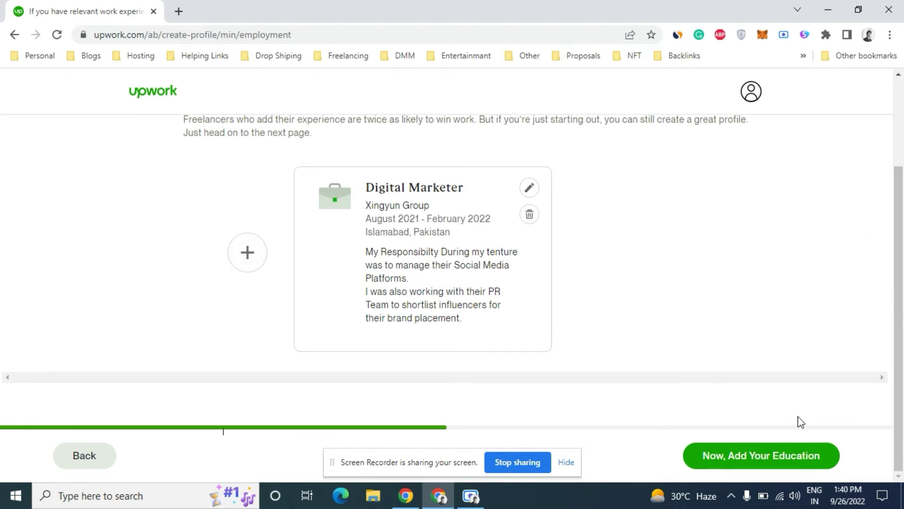
left_click(772, 454)
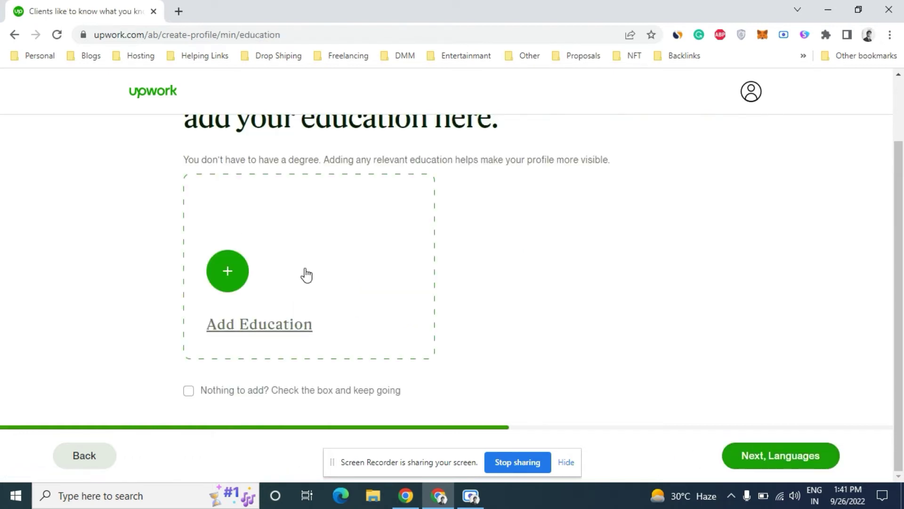
Open the Add Education History form from the education page.
left_click(210, 257)
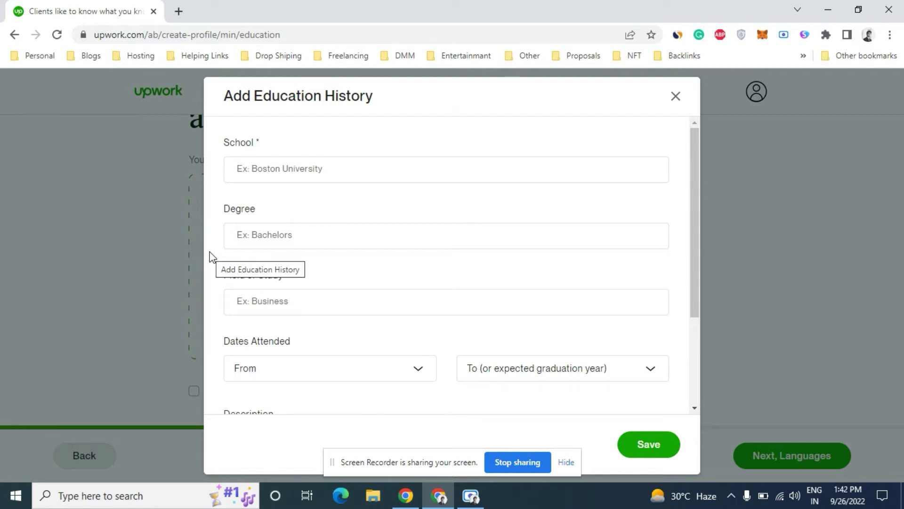
Enter 'Foundation university islamabad' as the school, replacing the initially typed 'BBA'.
left_click(322, 172)
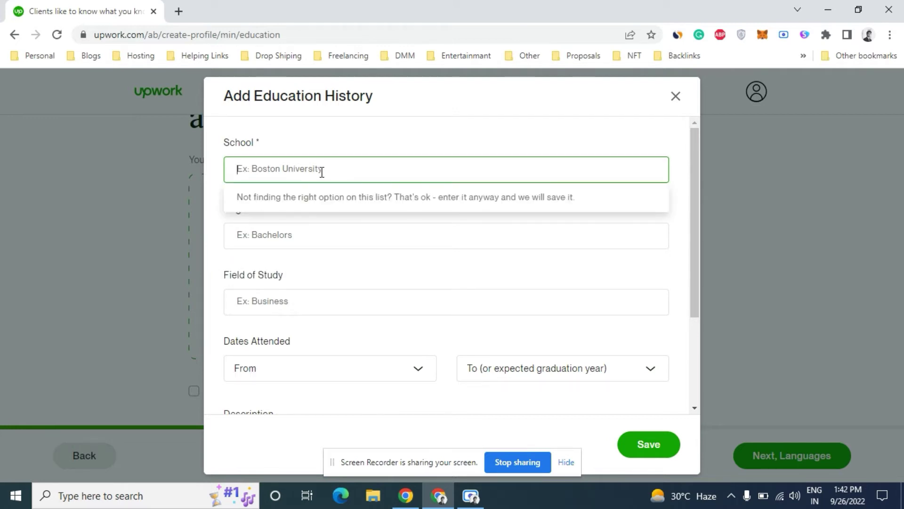
left_click(314, 144)
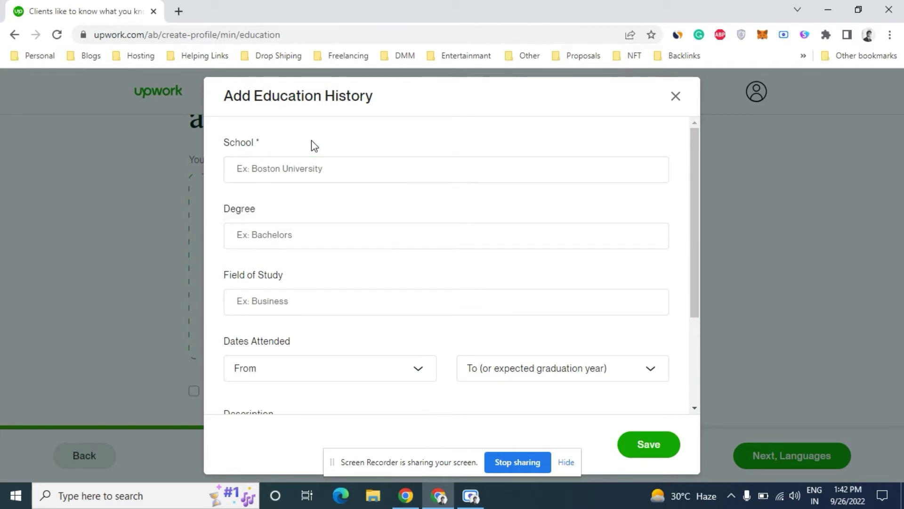
left_click(317, 168)
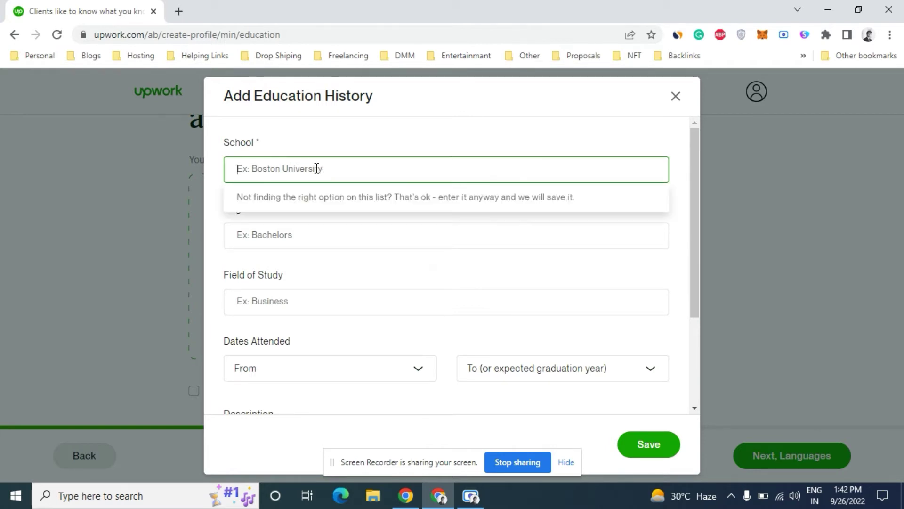
type("B")
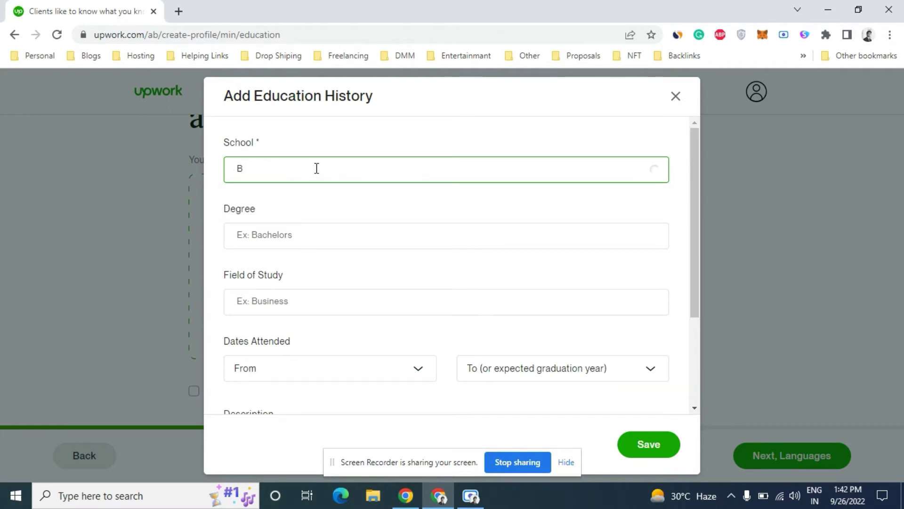
type("BA")
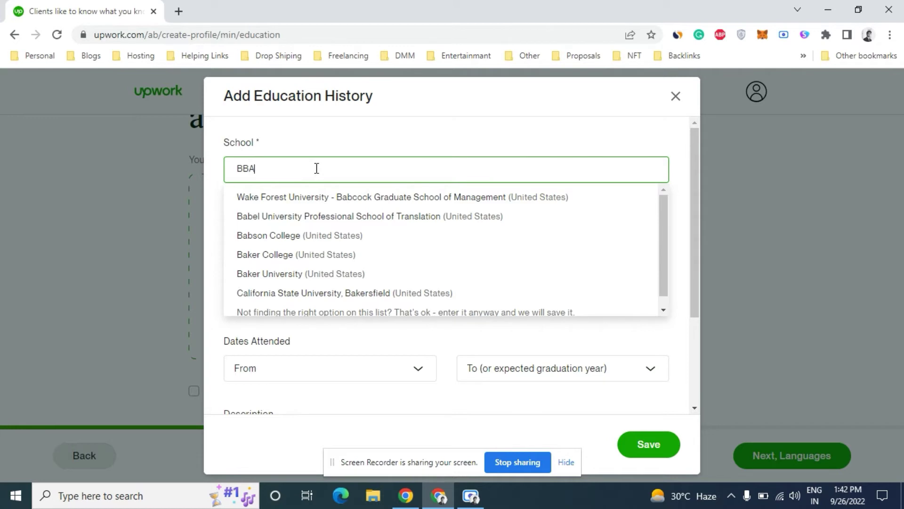
left_click_drag(666, 220, 664, 166)
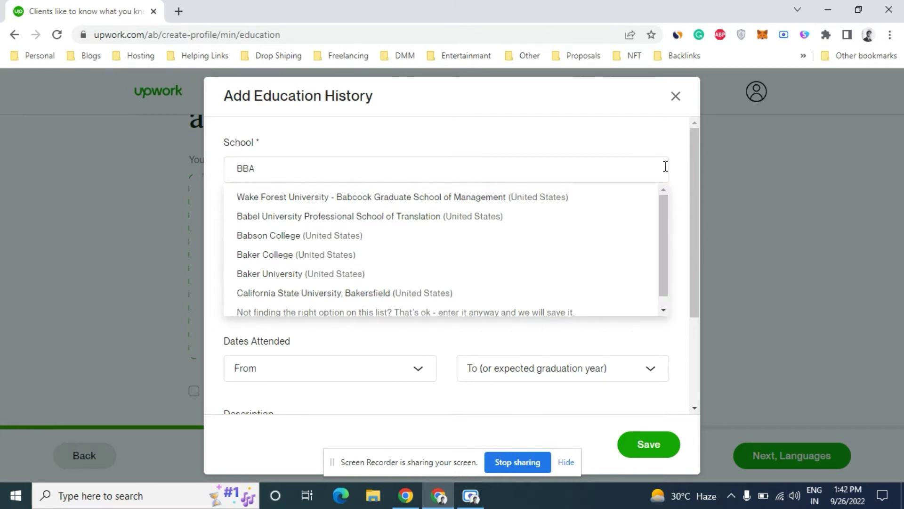
double_click(484, 171)
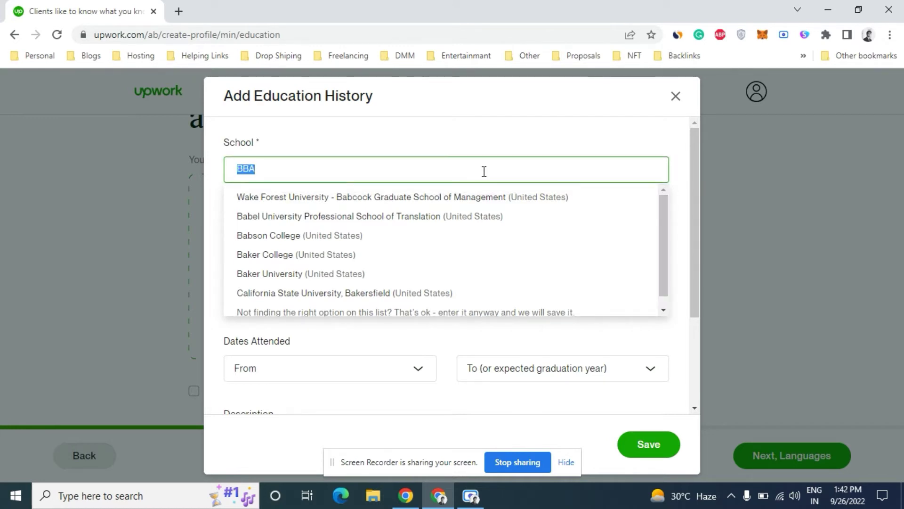
left_click(484, 171)
key("BackSpace")
key("BackSpace")
key("BackSpace")
type("Fo")
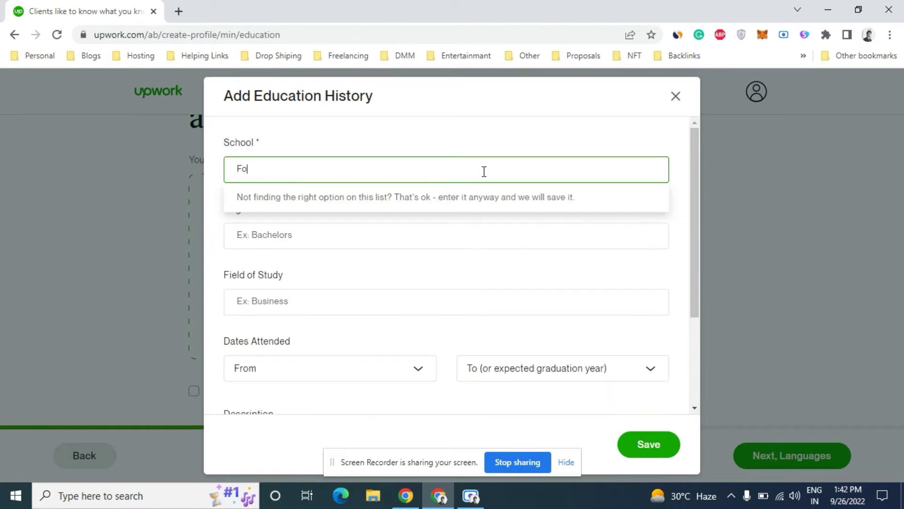
type("un")
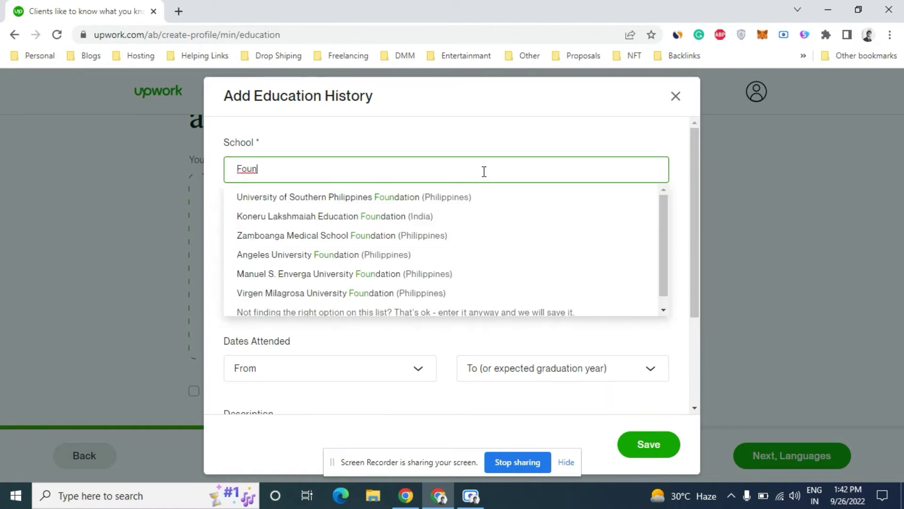
type("dation ")
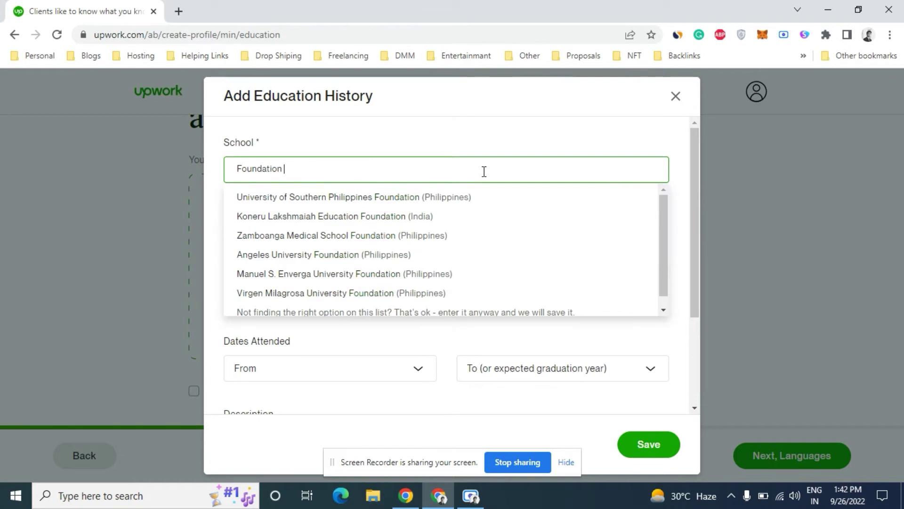
type("univer")
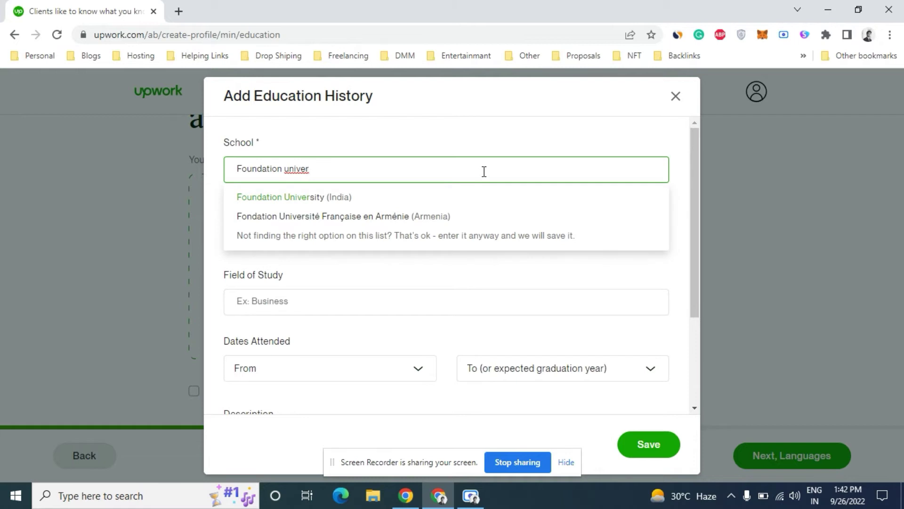
type("sity ")
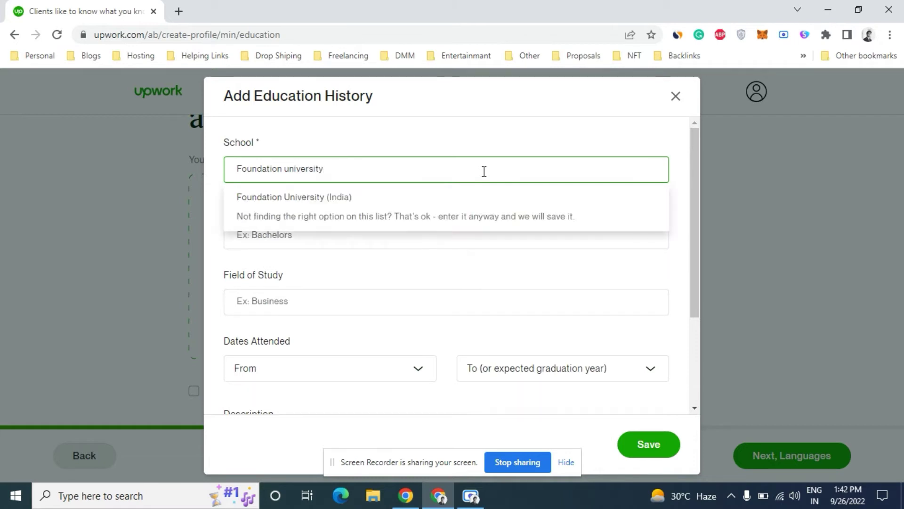
type("isla")
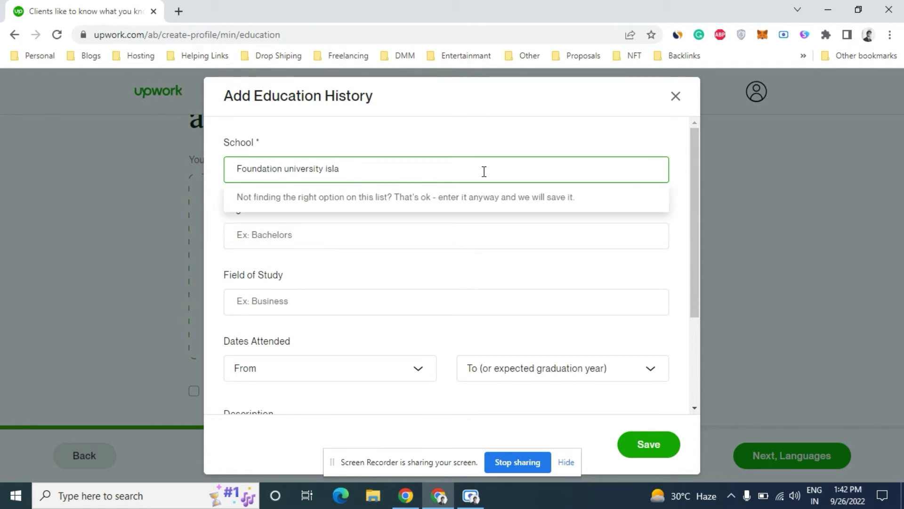
type("mabad")
Capitalise 'University' and 'Islamabad' in the school name.
left_click(286, 168)
left_click_drag(287, 169, 291, 168)
type("U")
right_click(346, 170)
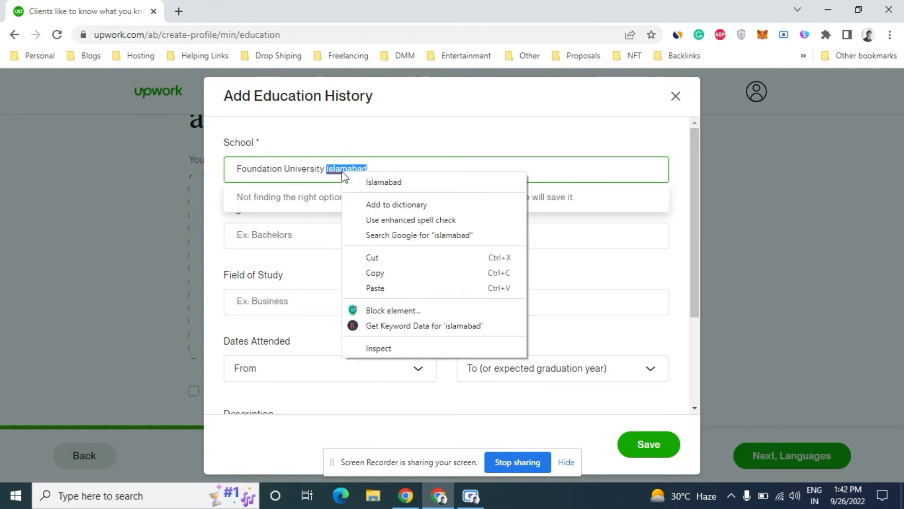
left_click(363, 178)
key("Tab")
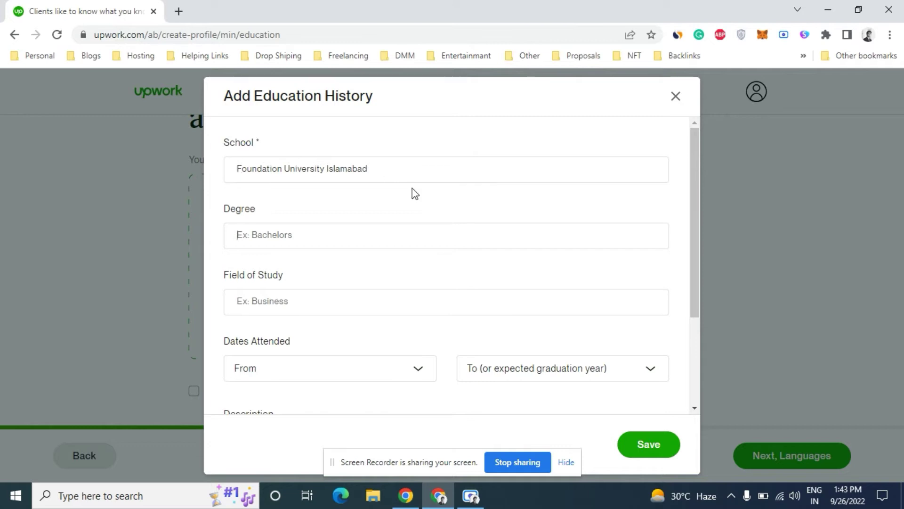
Choose 'Bachelor of Business Administration (BBA)' as the degree.
left_click(361, 232)
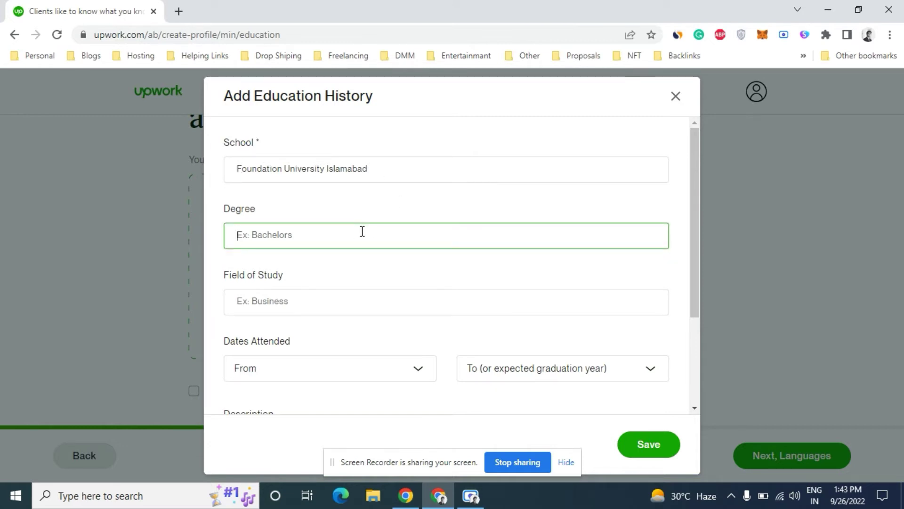
type("BB")
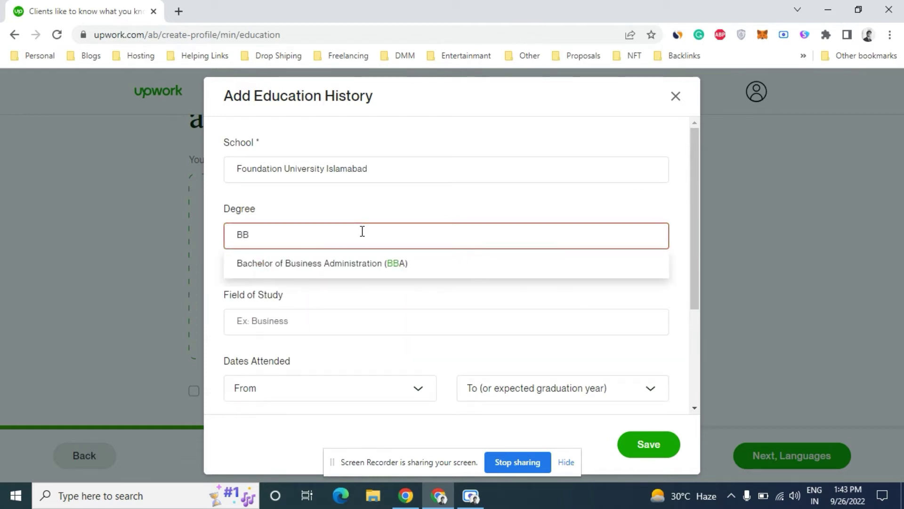
key("BackSpace")
type("B")
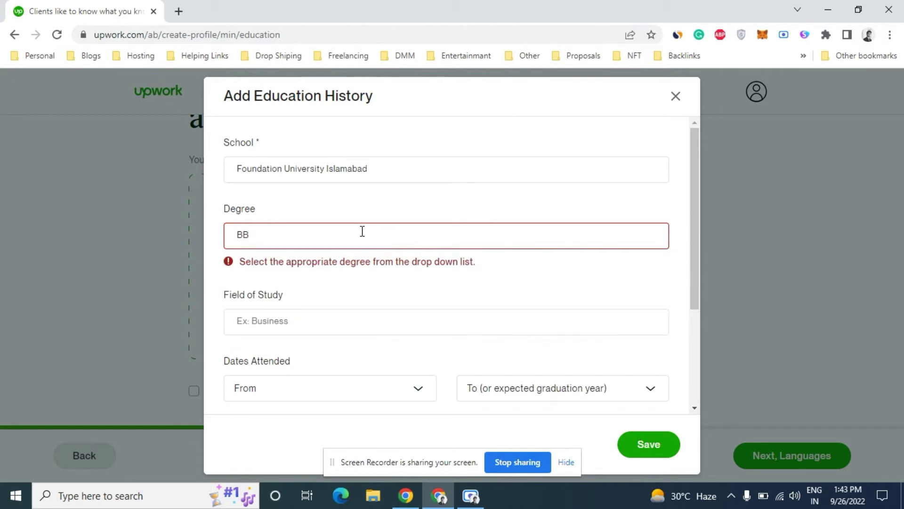
left_click(364, 263)
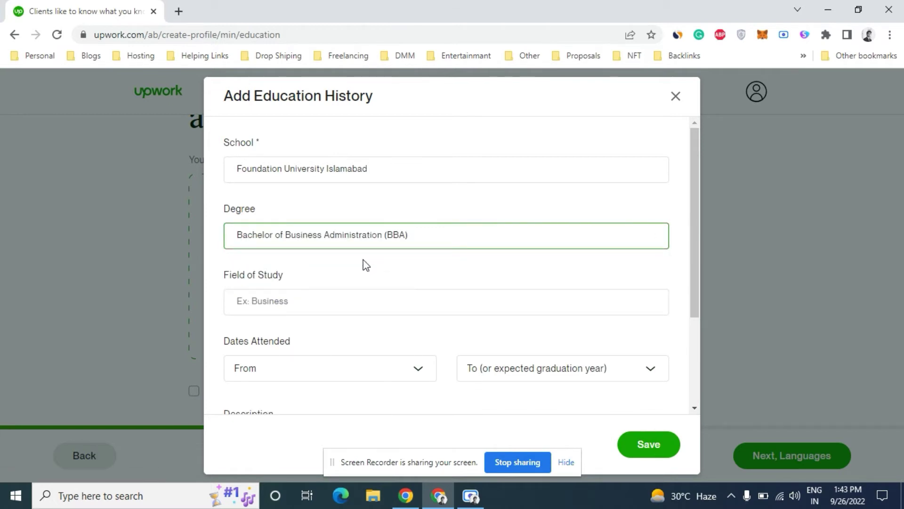
Pick Marketing as the field of study from the suggestions.
left_click(346, 296)
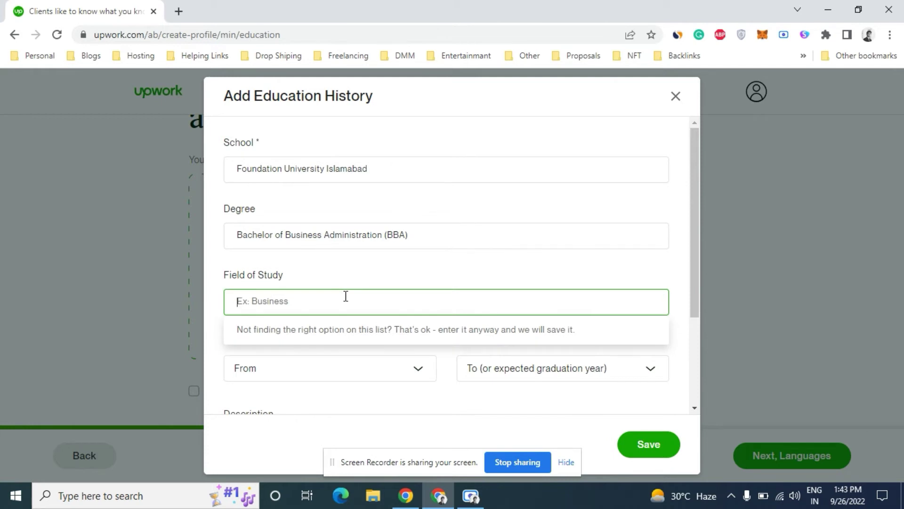
type("Mark")
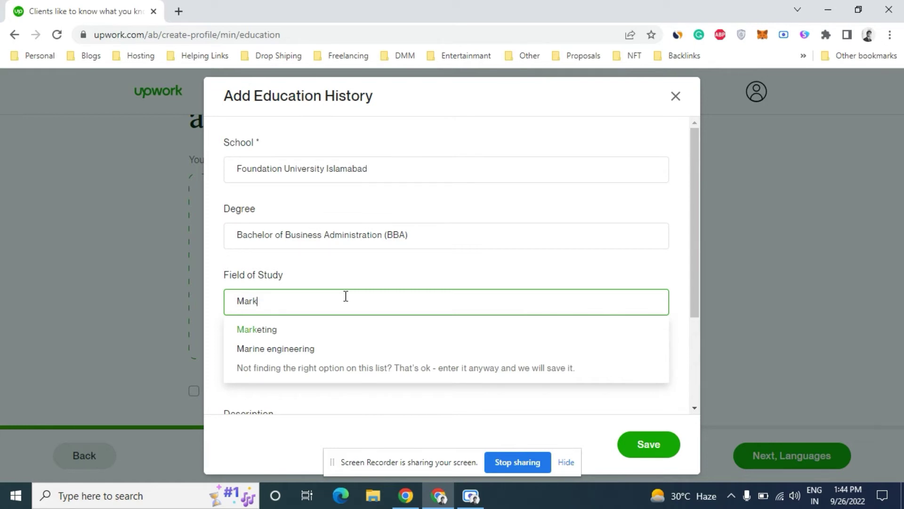
left_click(312, 338)
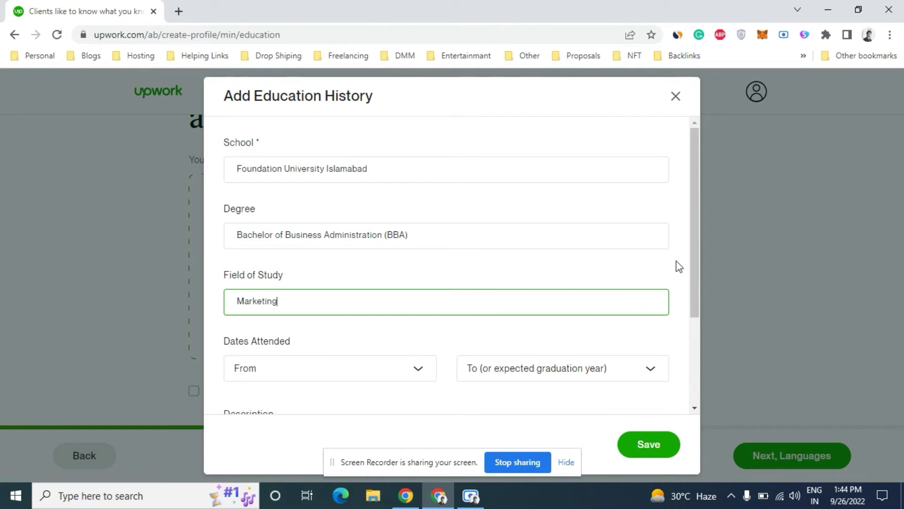
left_click_drag(695, 262, 683, 313)
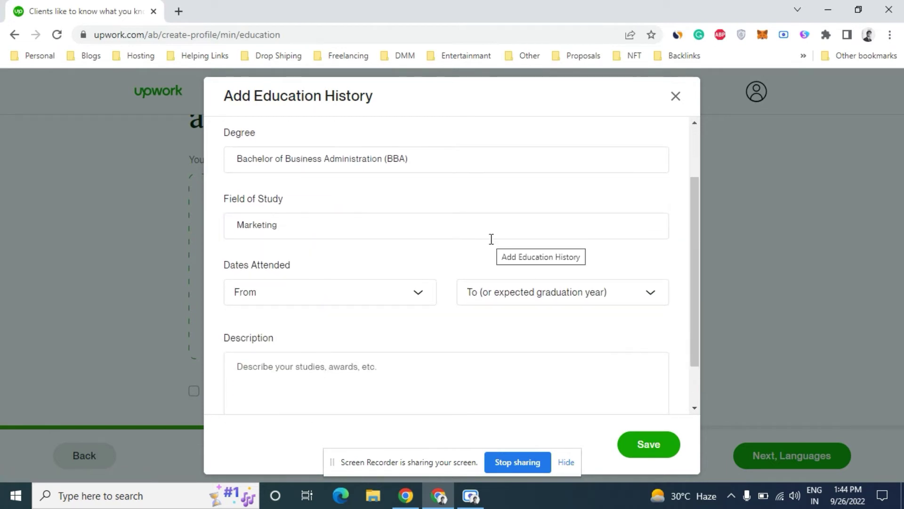
Choose 2017 as the start year and 2021 as the graduation year for the education entry.
left_click(371, 304)
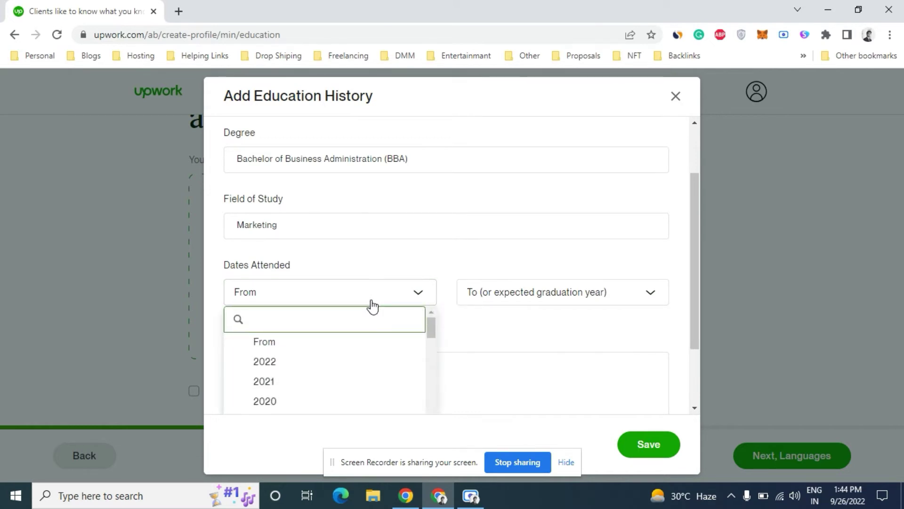
mouse_move(430, 326)
left_mouse_down()
mouse_move(424, 363)
mouse_move(428, 333)
left_mouse_up()
scroll(427, 333, "down", 2)
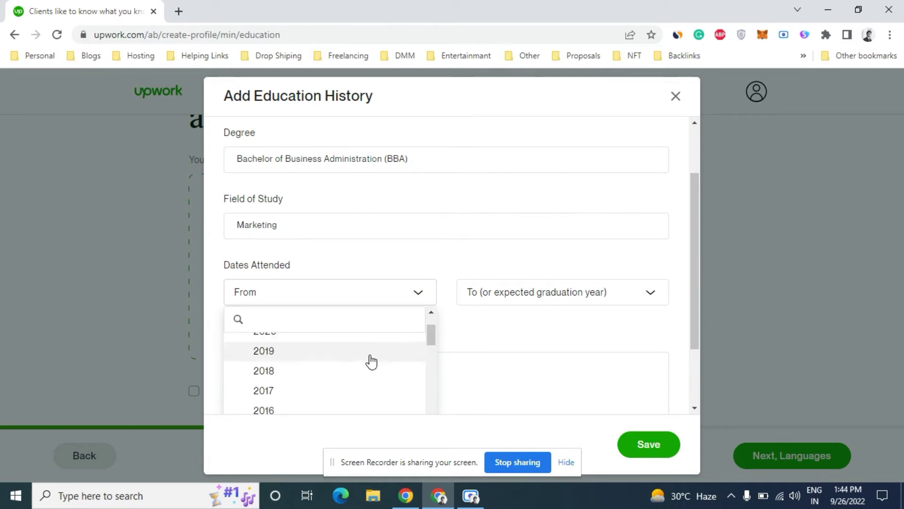
left_click(329, 389)
left_click(531, 297)
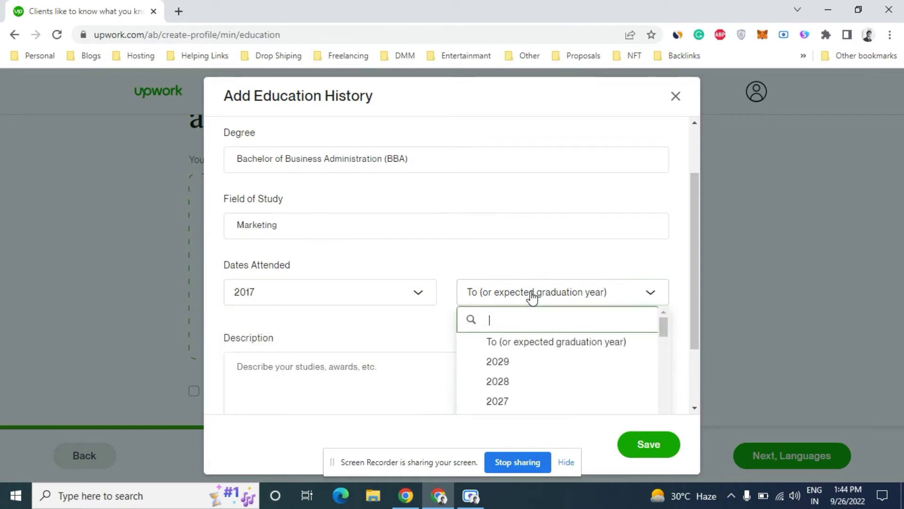
left_click_drag(663, 325, 655, 342)
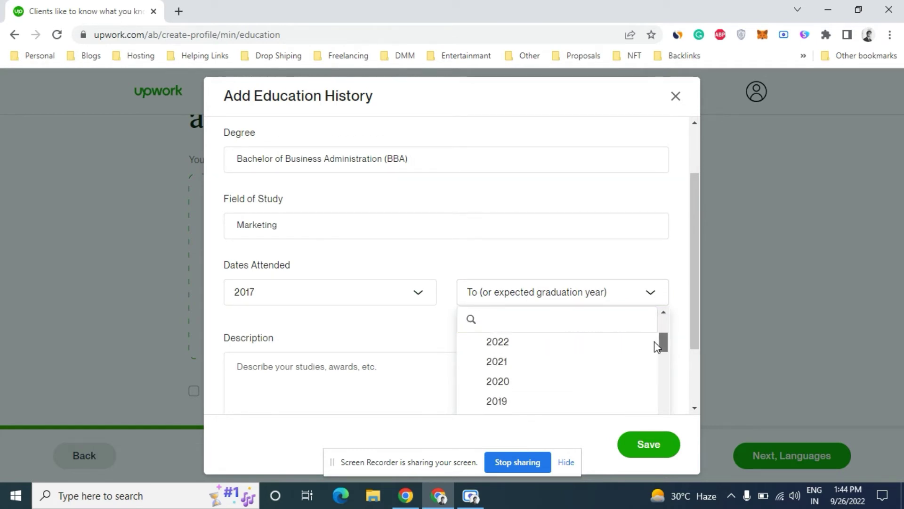
left_click(569, 363)
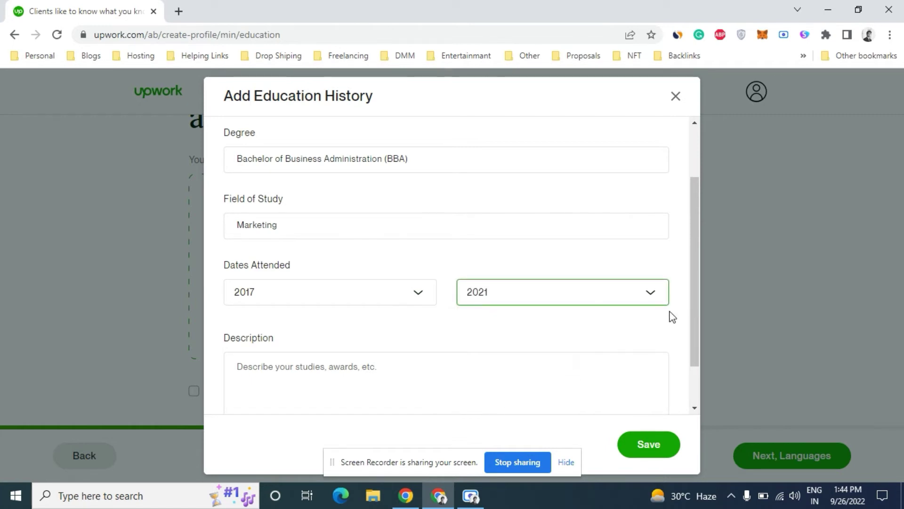
left_click_drag(696, 307, 691, 352)
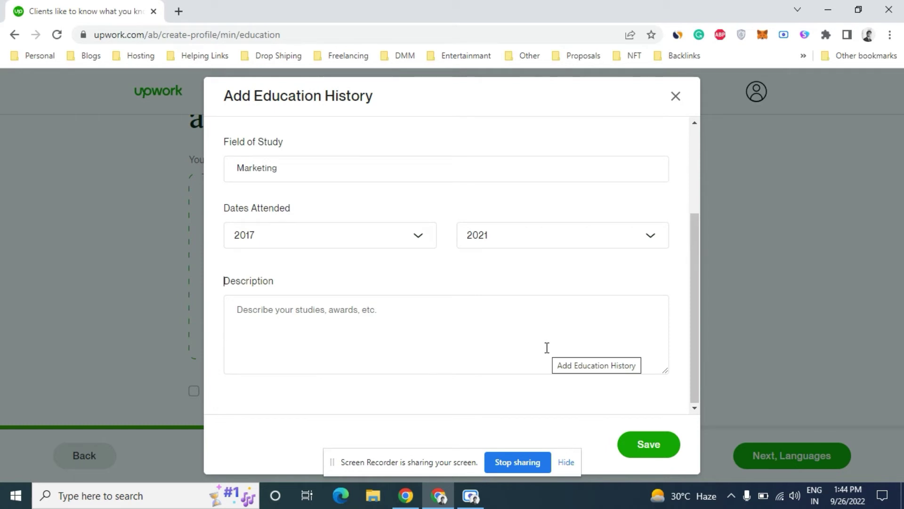
Save the BBA in Marketing education entry and set English proficiency to Fluent.
left_click(237, 309)
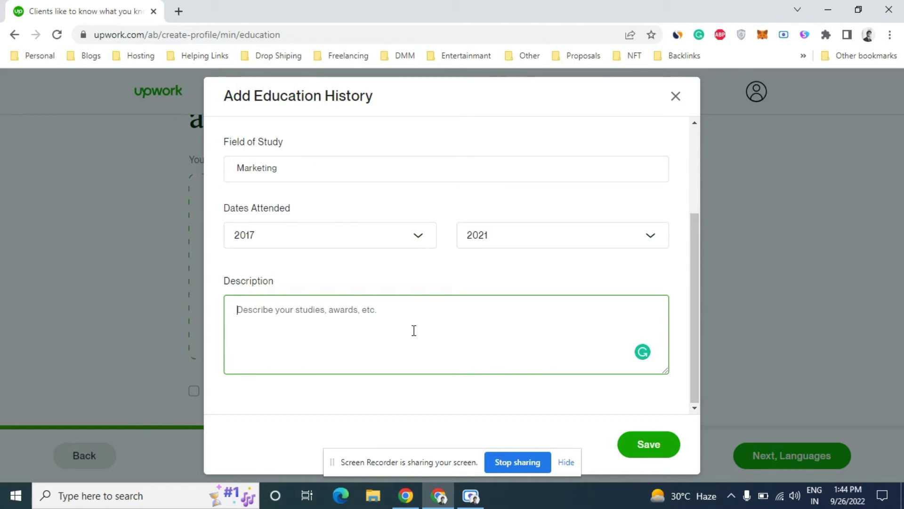
left_click(632, 453)
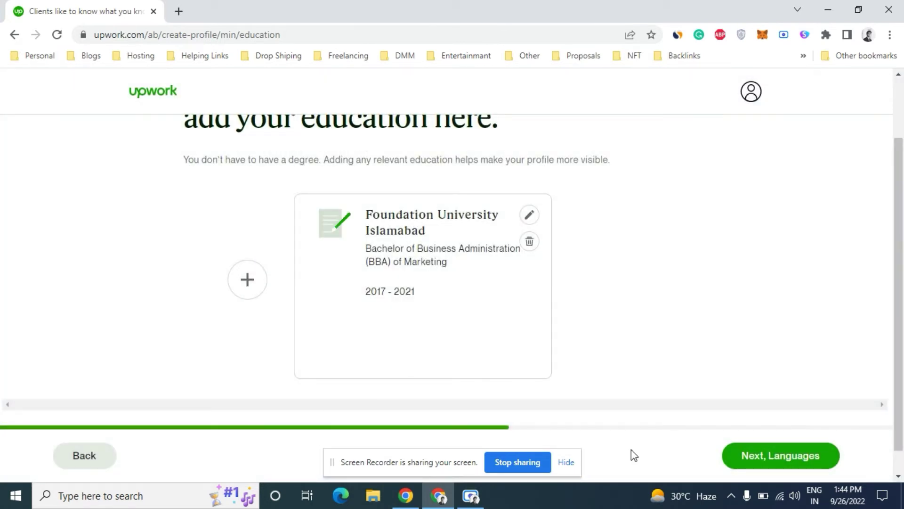
left_click(773, 458)
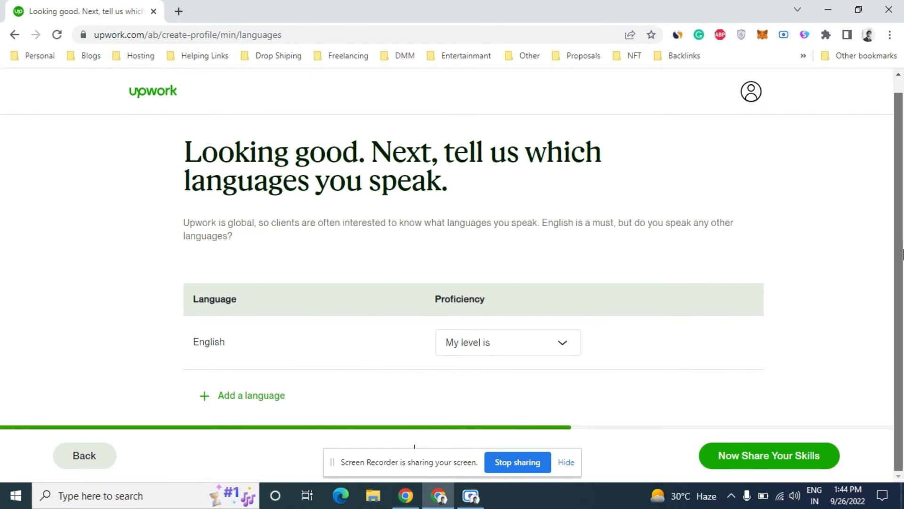
left_click(558, 353)
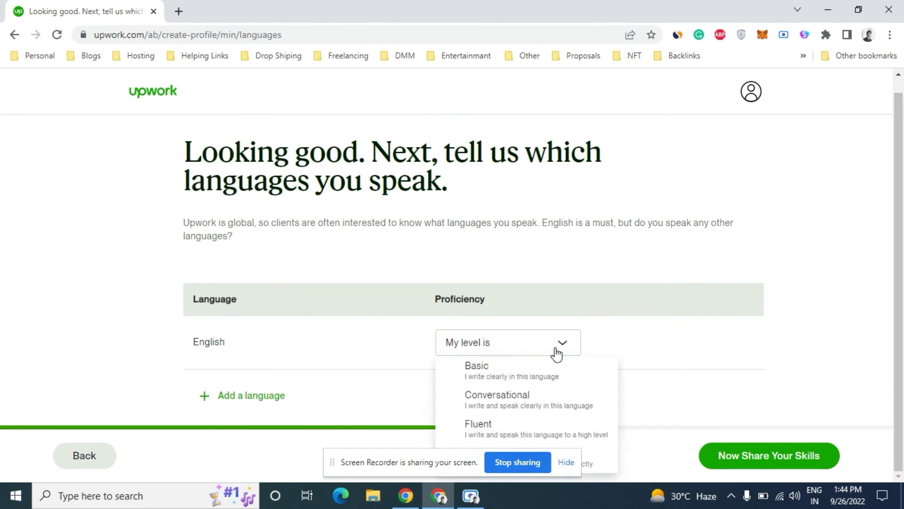
left_click(537, 433)
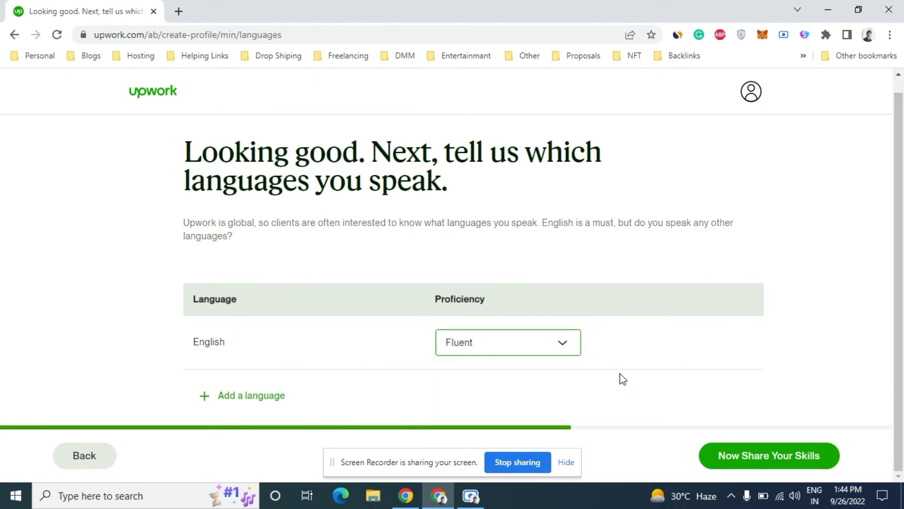
Add Urdu as a second language at Fluent level.
left_click(259, 397)
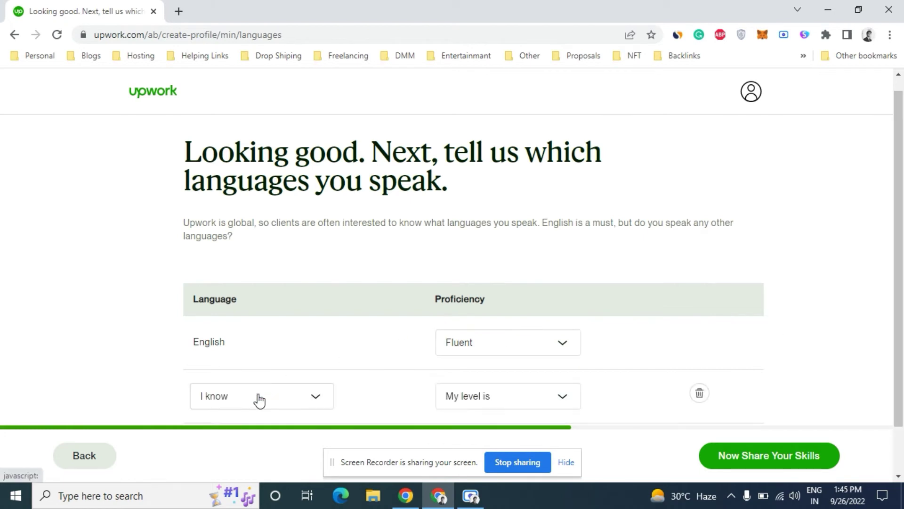
left_click(259, 400)
type("urd")
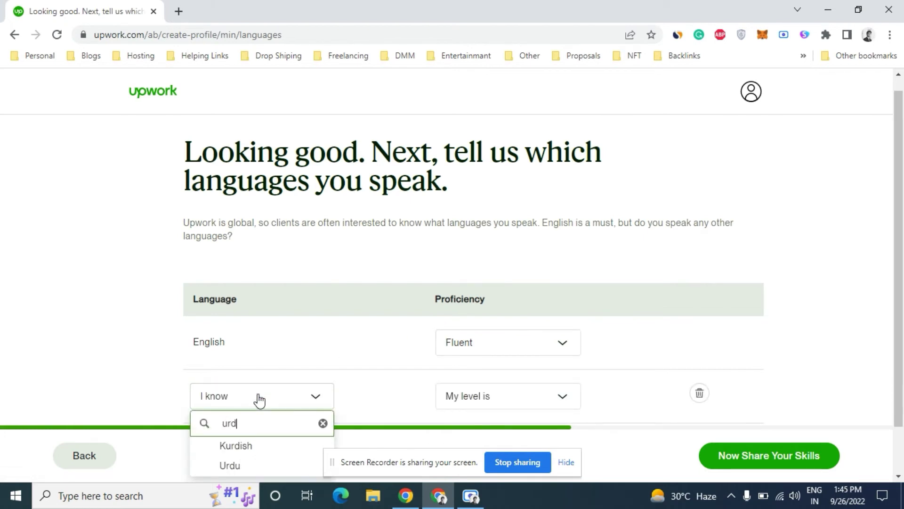
left_click(250, 465)
scroll(902, 247, "down", 1)
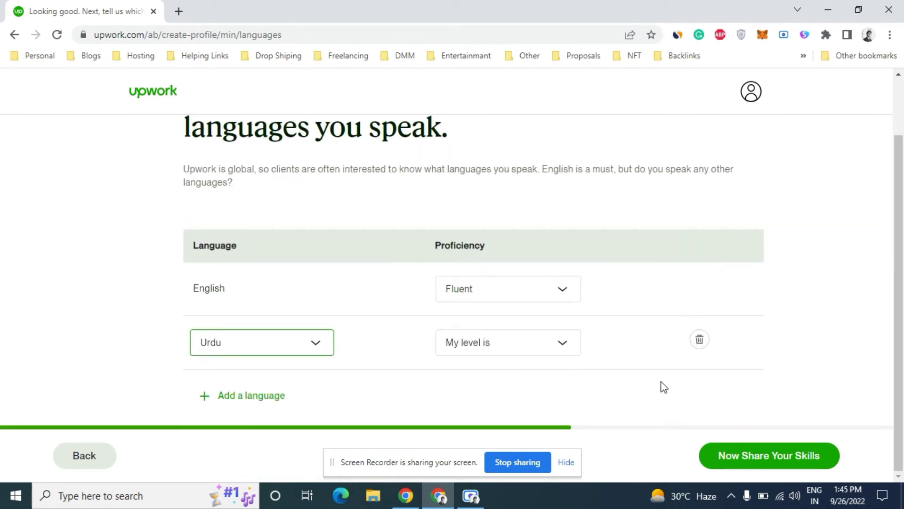
left_click(557, 354)
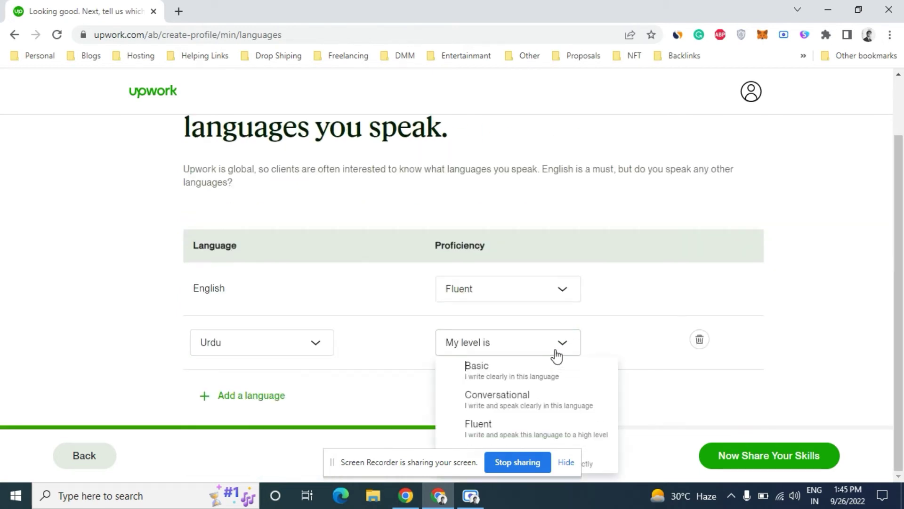
left_click(530, 431)
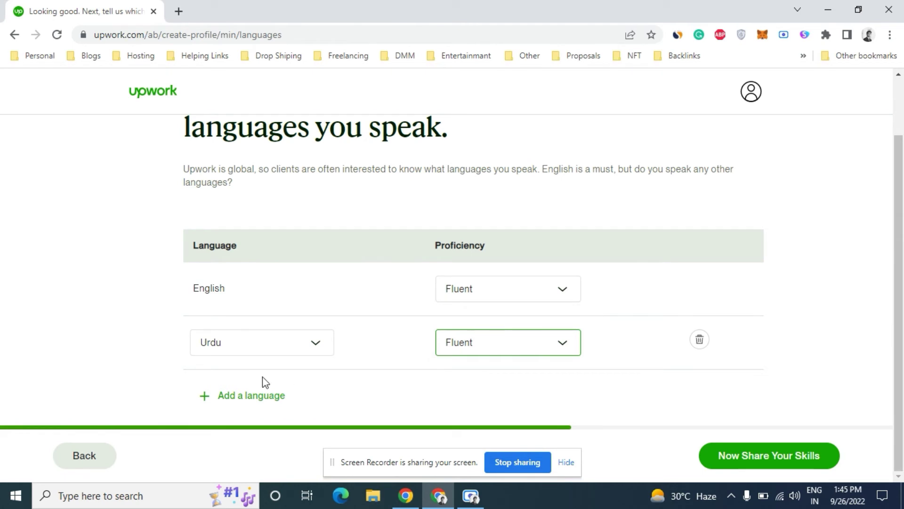
Add Panjabi, Punjabi as a third language at Fluent level and move on.
left_click(227, 396)
left_click(286, 397)
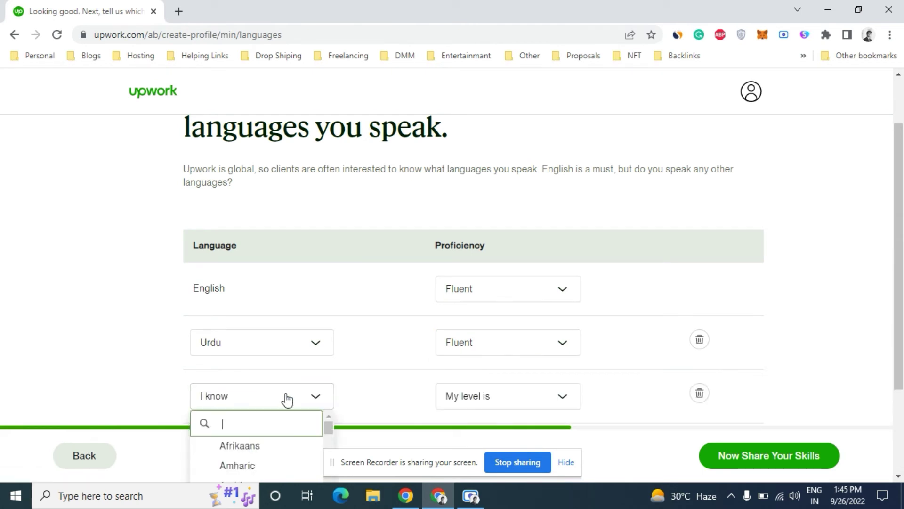
type("punj")
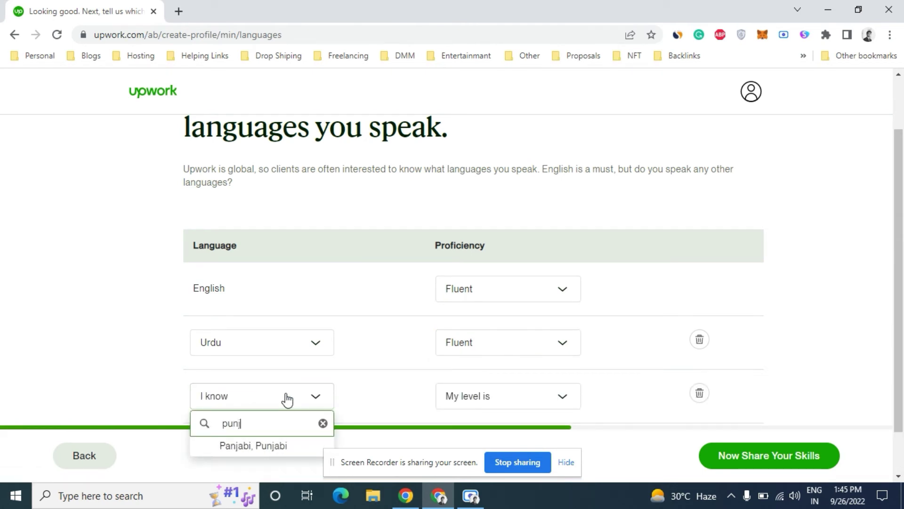
left_click(269, 445)
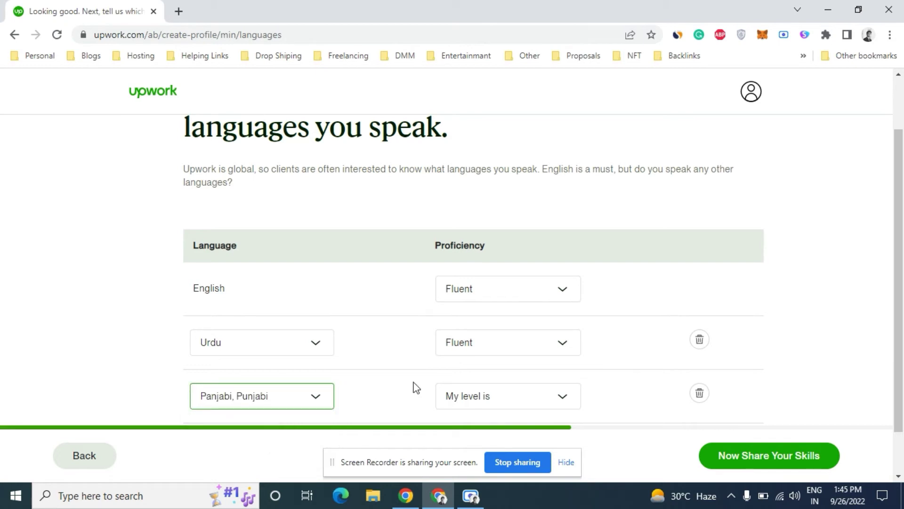
left_click(482, 404)
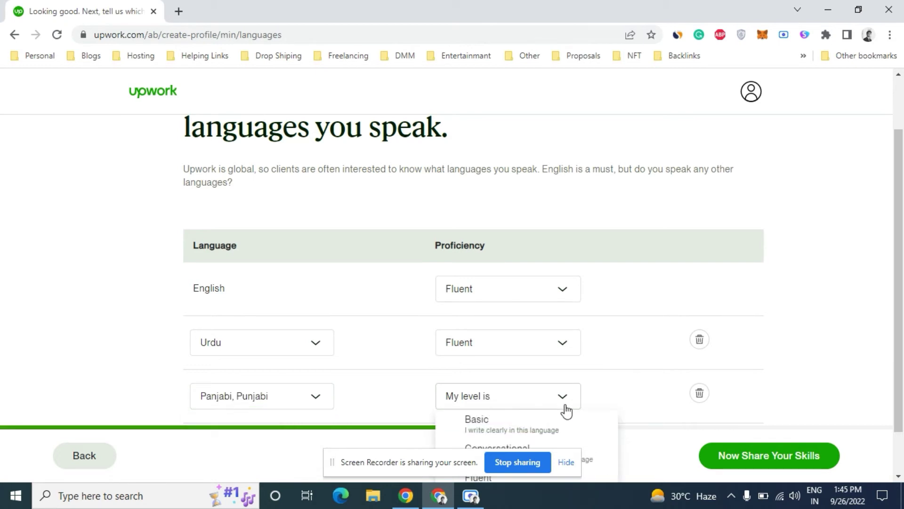
left_click(610, 479)
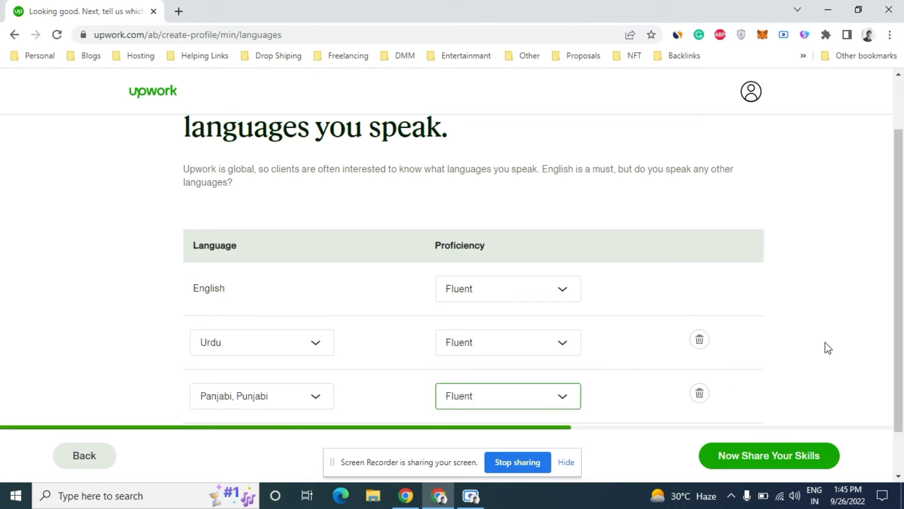
scroll(902, 274, "down", 1)
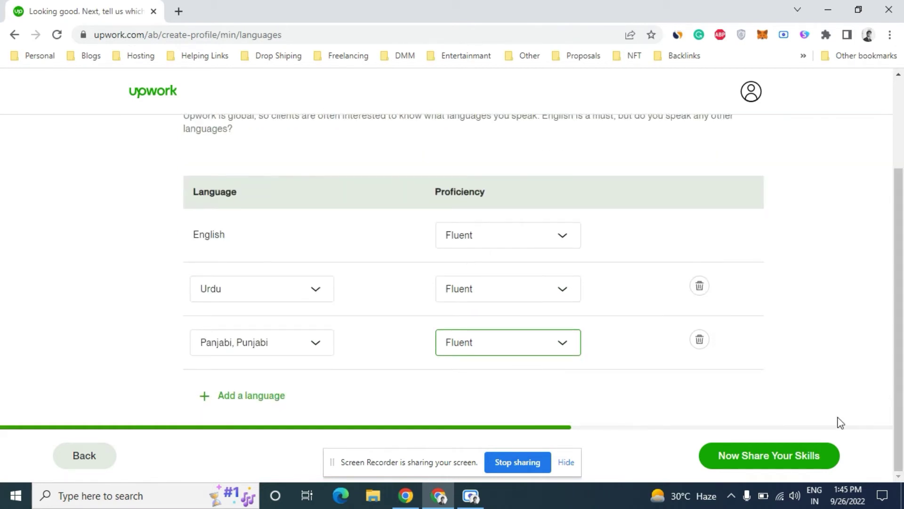
left_click(767, 462)
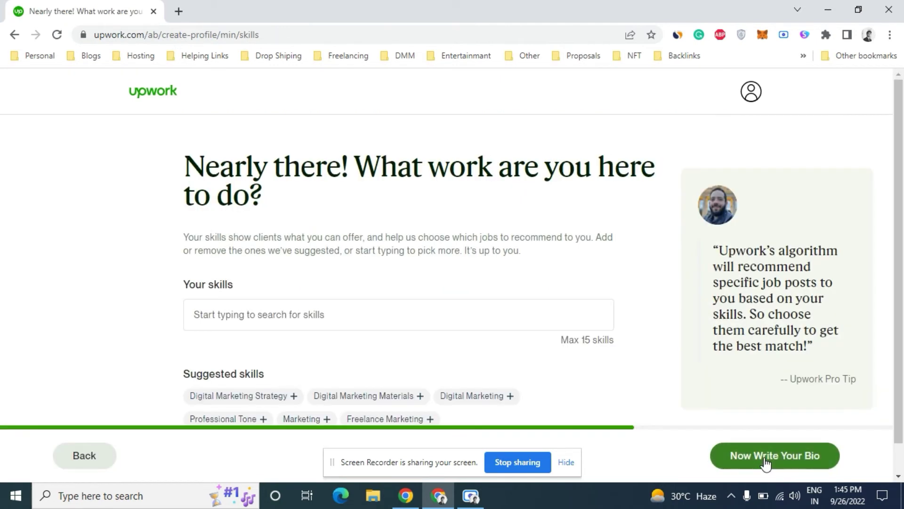
Add Digital Marketing Strategy, Digital Marketing Materials, Digital Marketing, Marketing and Freelance Marketing from suggested skills.
scroll(882, 405, "down", 1)
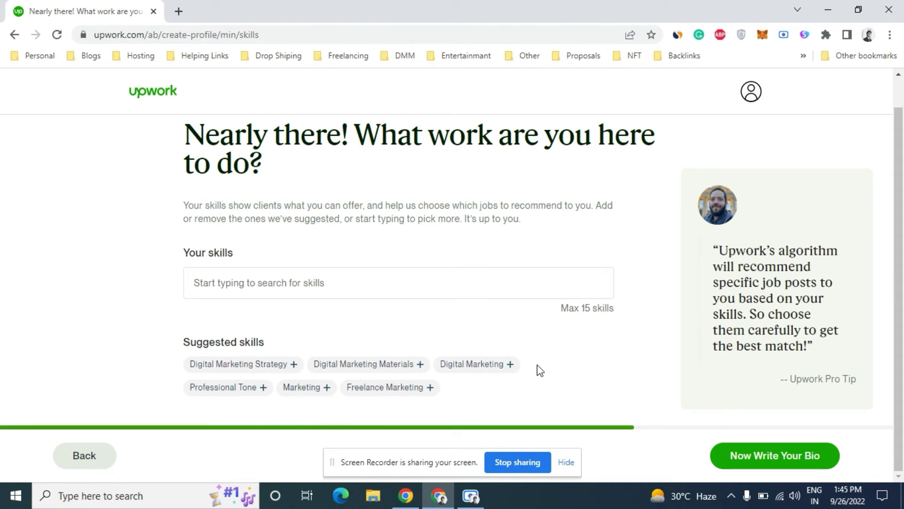
left_click(294, 366)
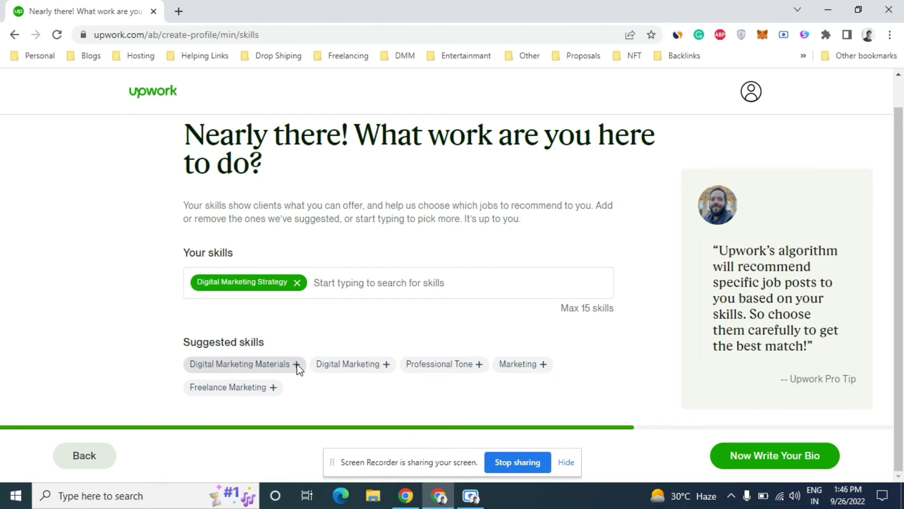
left_click(299, 366)
left_click(260, 387)
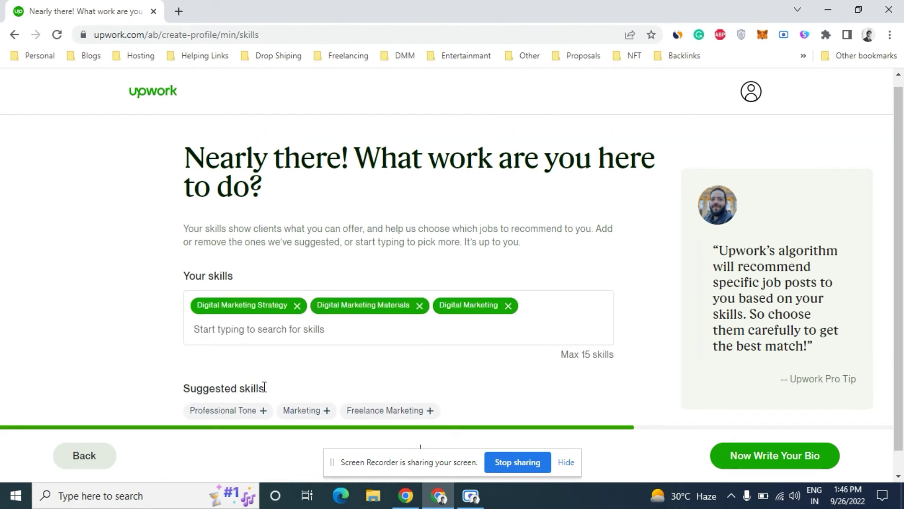
left_click(322, 411)
left_click(327, 414)
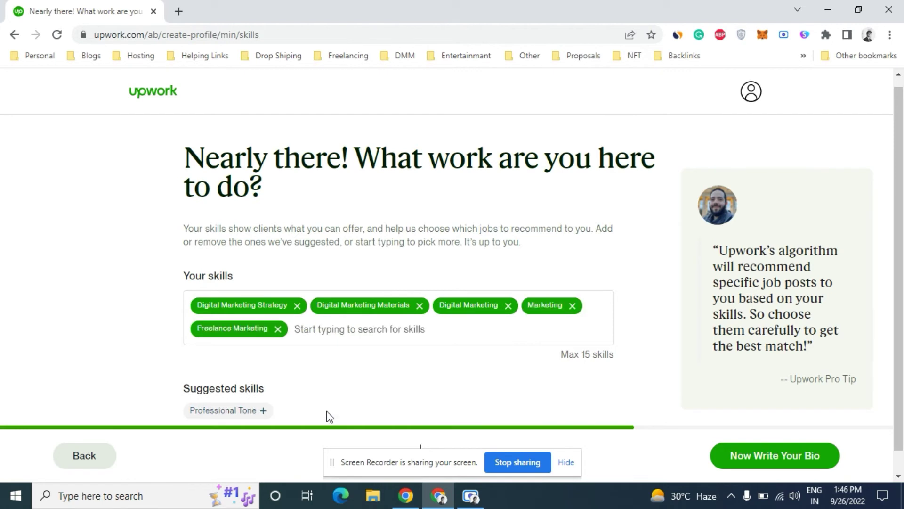
Add Professional Tone, then search for and add the Facebook Ads Manager and Facebook Advertising skills.
left_click(264, 411)
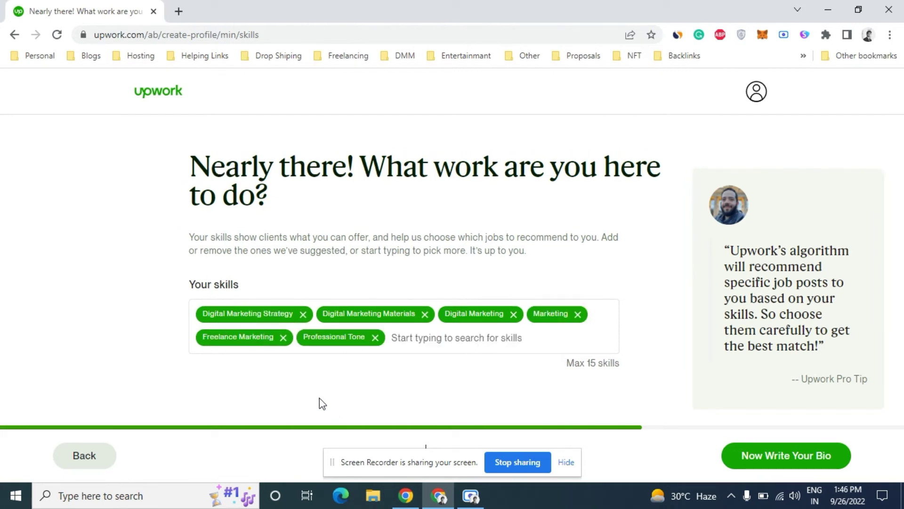
left_click(434, 336)
type("faceboo")
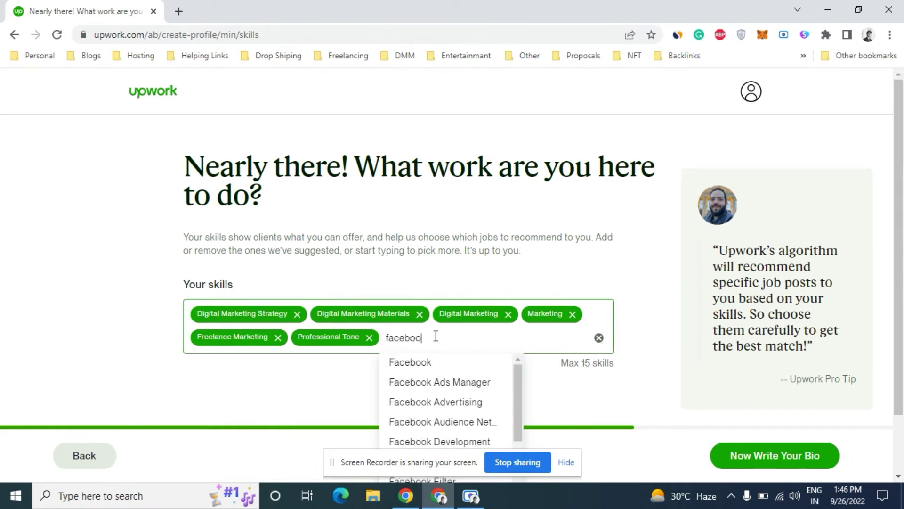
left_click(434, 382)
type("Facebook")
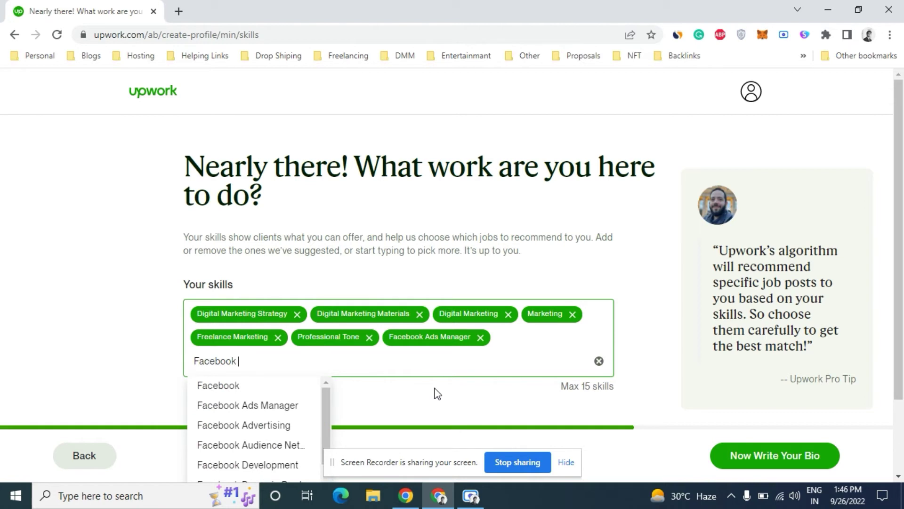
scroll(283, 438, "down", 1)
left_click(298, 406)
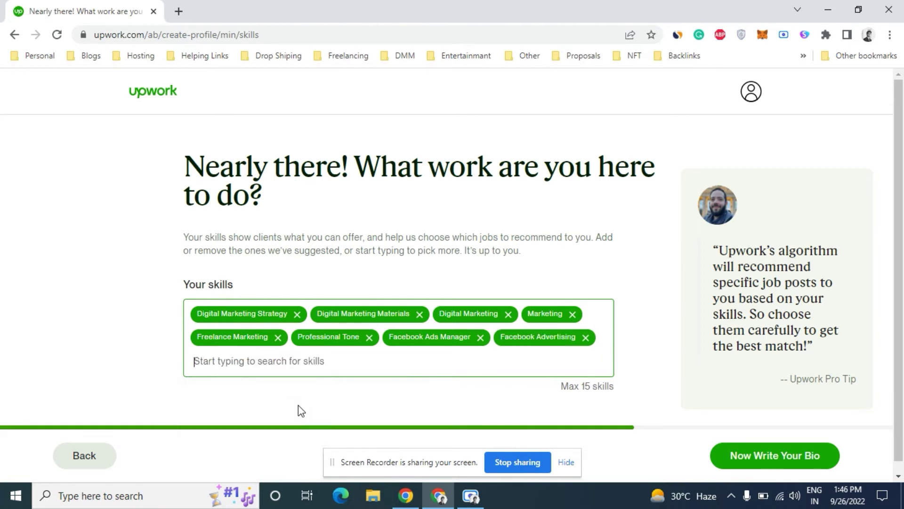
Add the Instagram Marketing and Branding skills, then save the skills list.
type("Instagram")
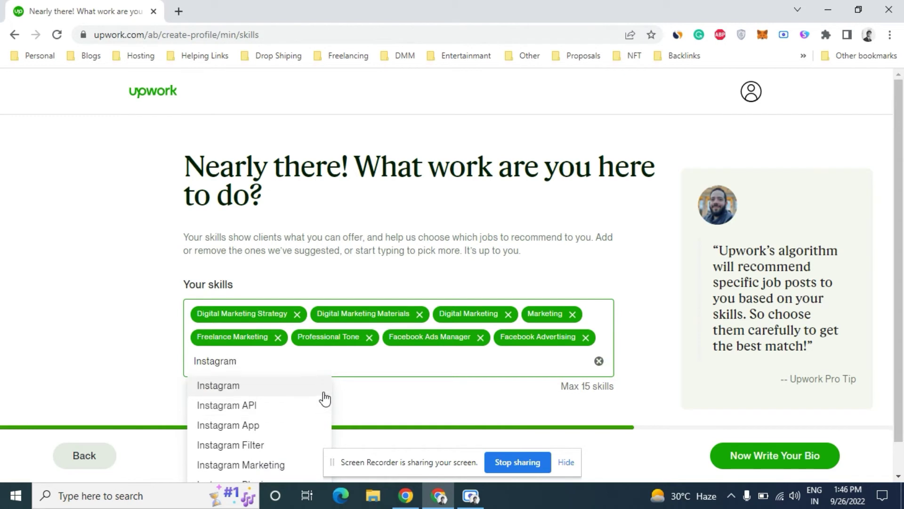
left_click(287, 464)
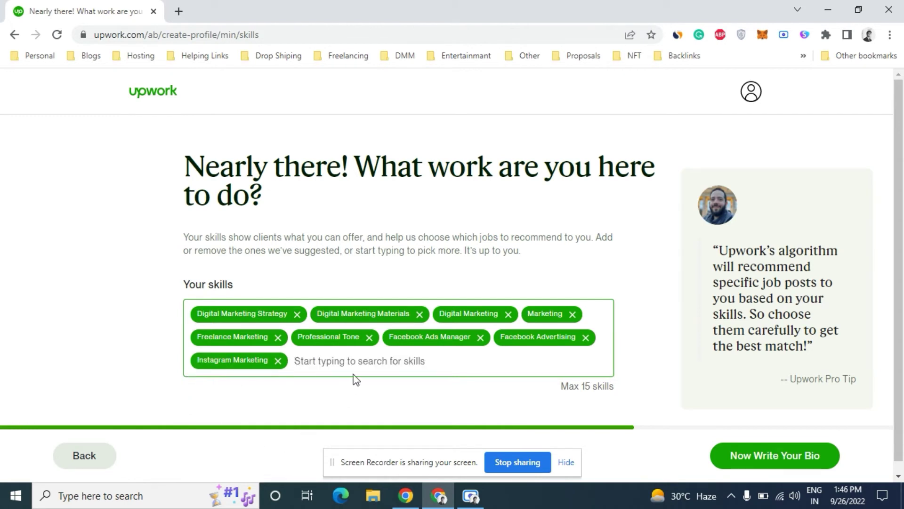
type("inf")
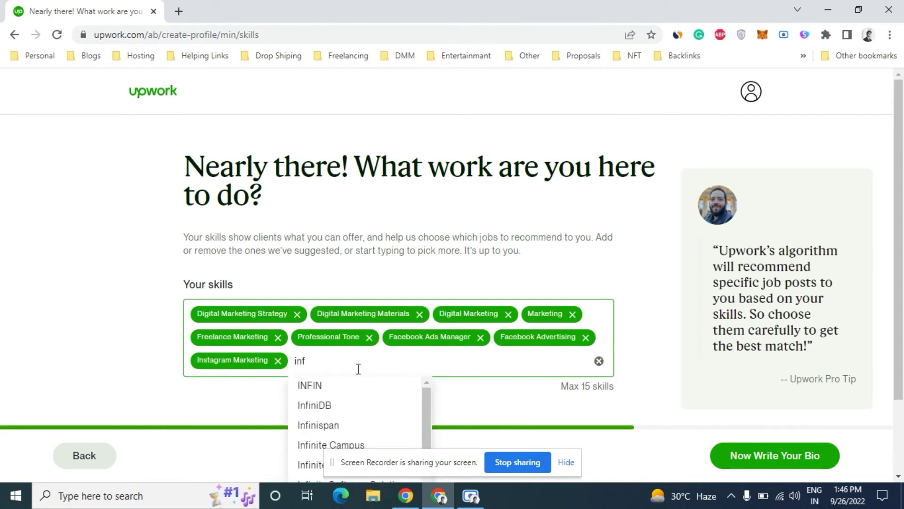
key("BackSpace")
key("BackSpace")
key("BackSpace")
type("fa")
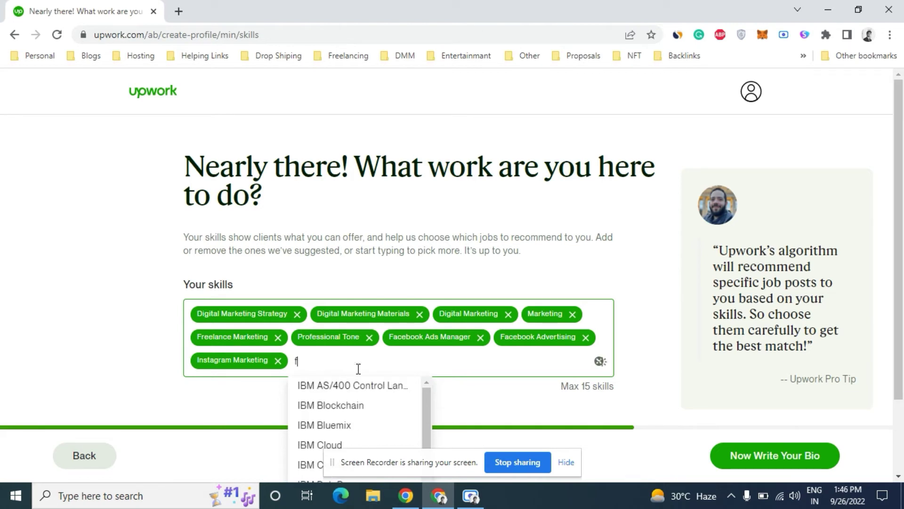
key("BackSpace")
key("BackSpace")
type("brand")
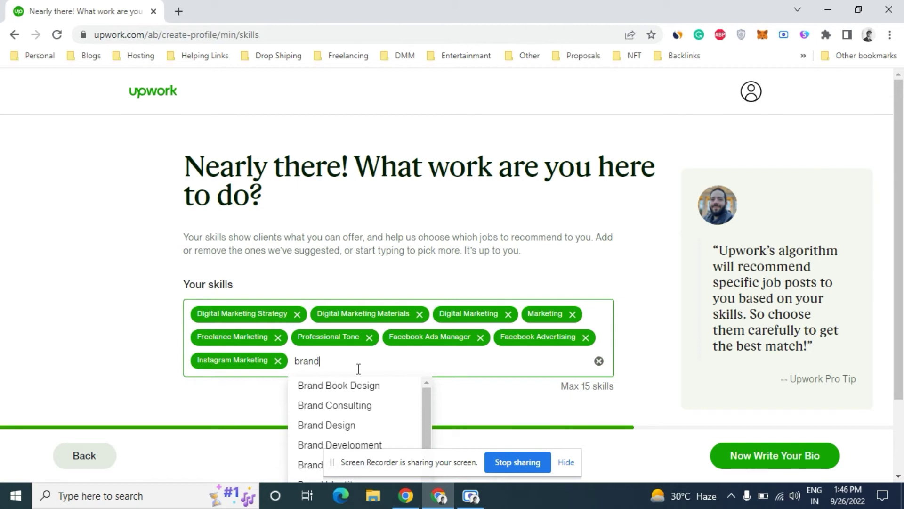
type("ing")
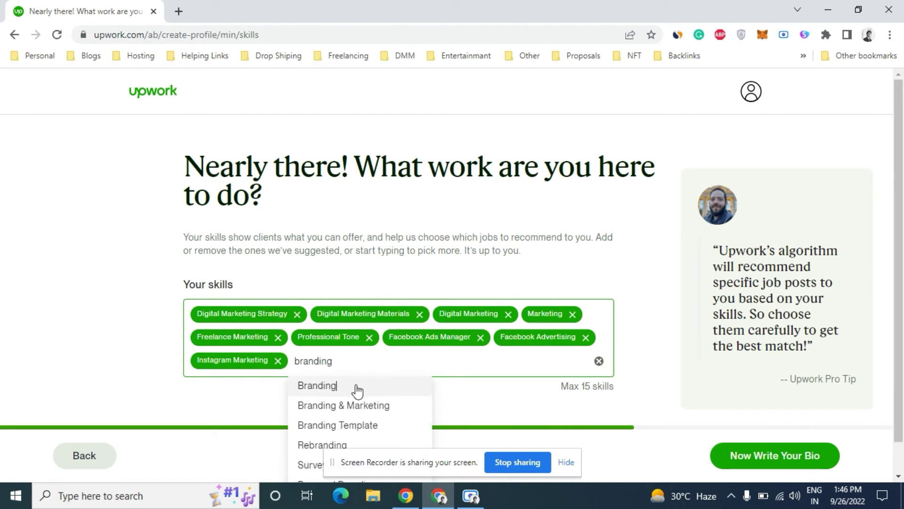
left_click(357, 391)
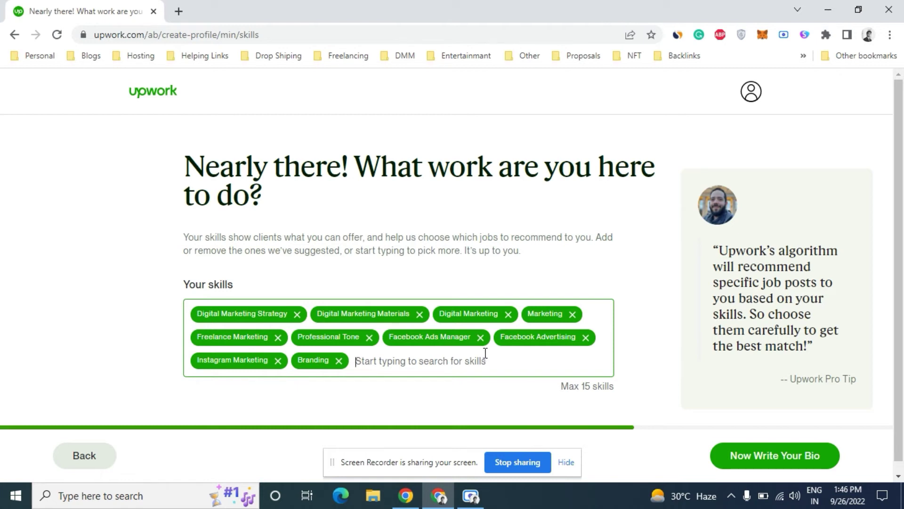
scroll(890, 278, "down", 1)
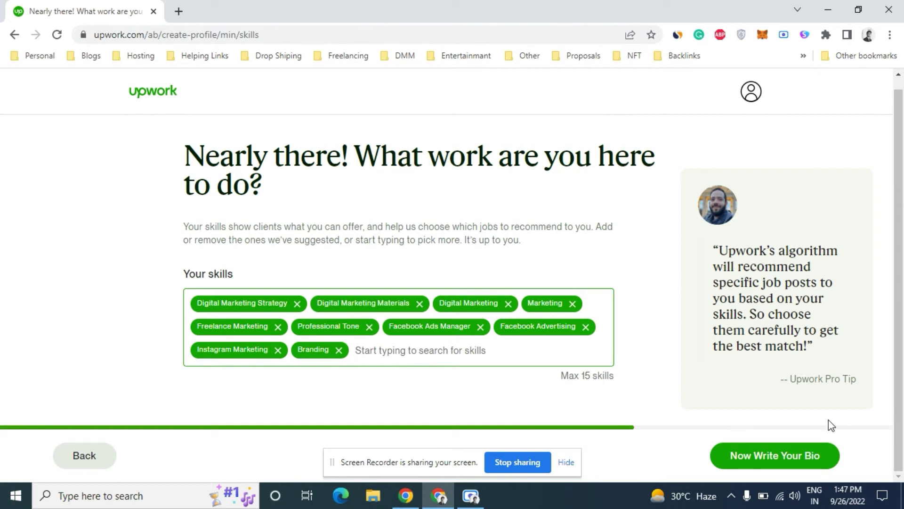
left_click(808, 453)
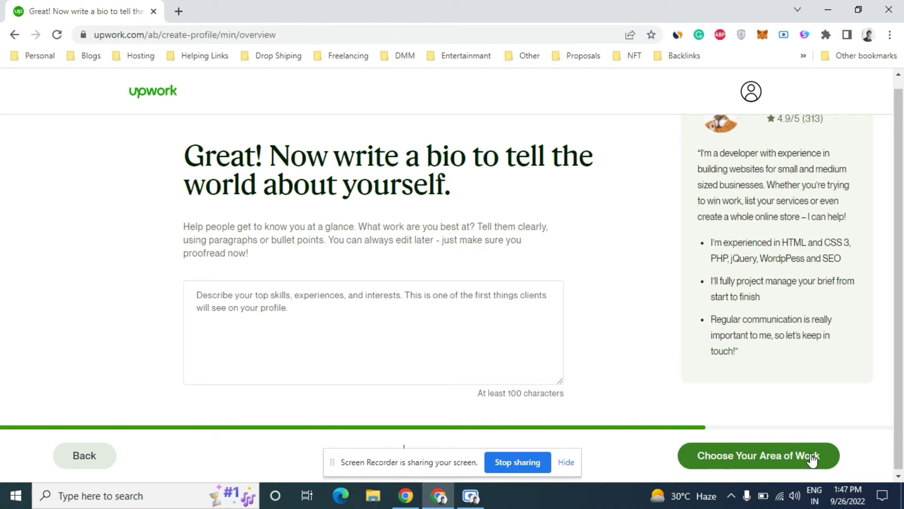
Place the cursor in the empty bio box to begin writing.
left_click(446, 312)
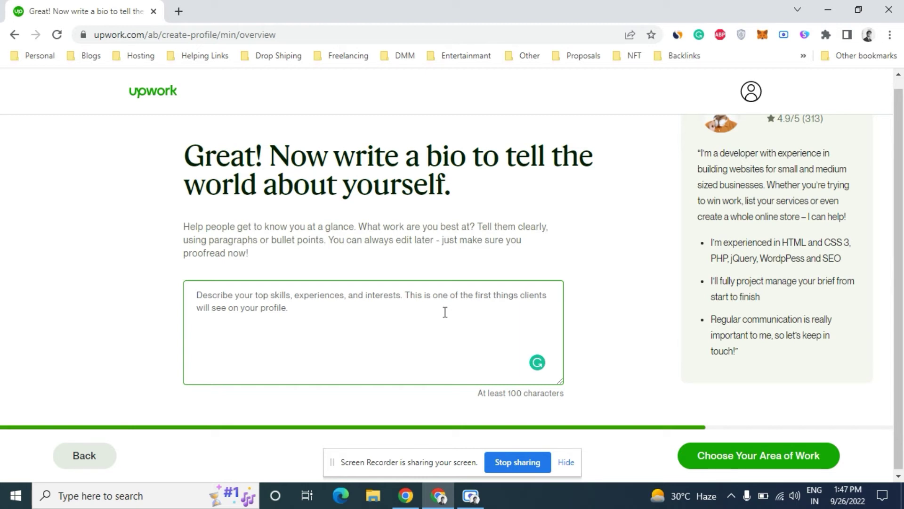
Write the bio opening with the user's name, BBA in Marketing, and 5 years in Digital Marketing, fixing typos.
type("Hi, ")
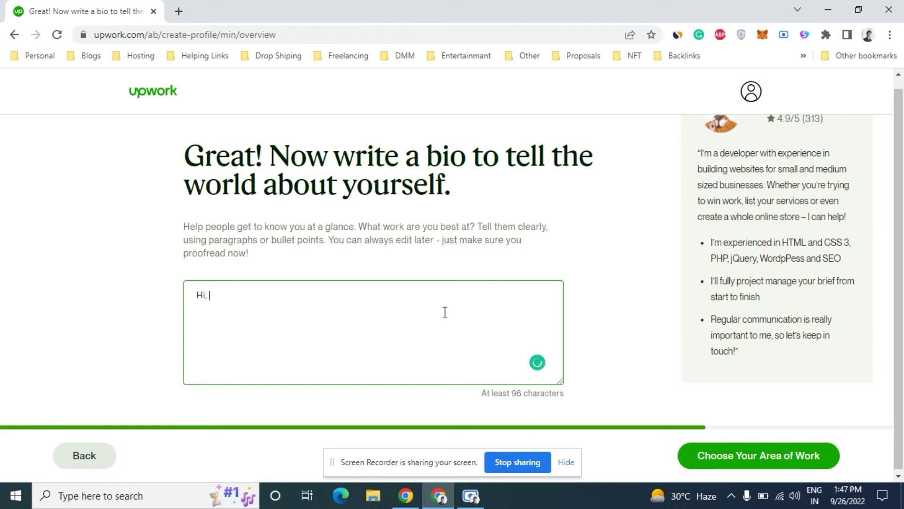
type("My Name i")
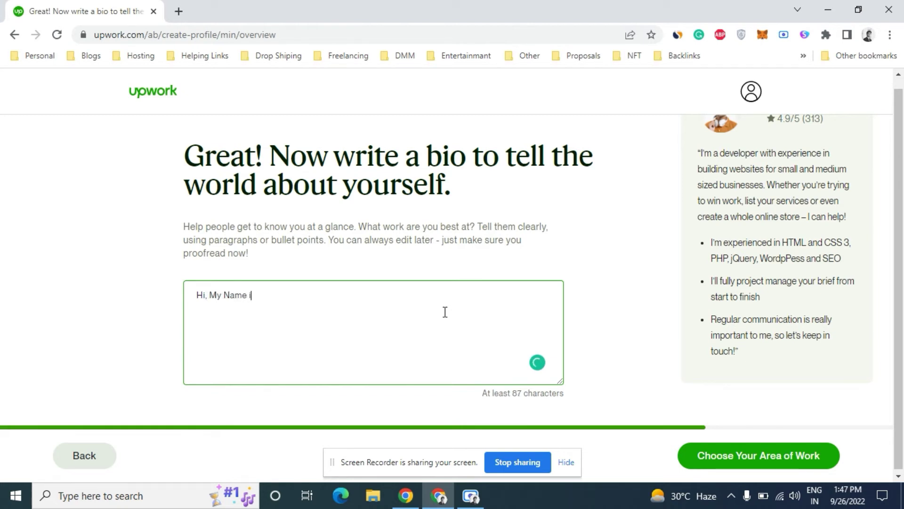
type("s Osama Azhar, I have do")
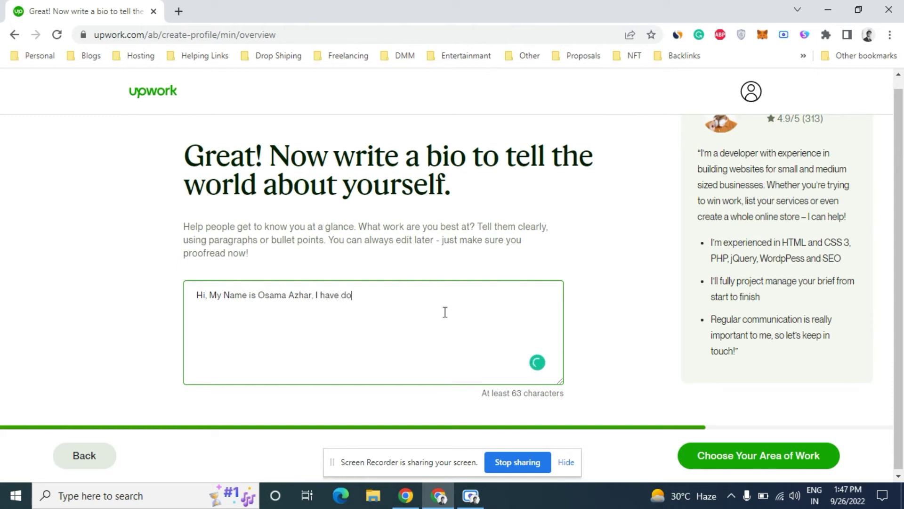
type("ne BBA With specialion ")
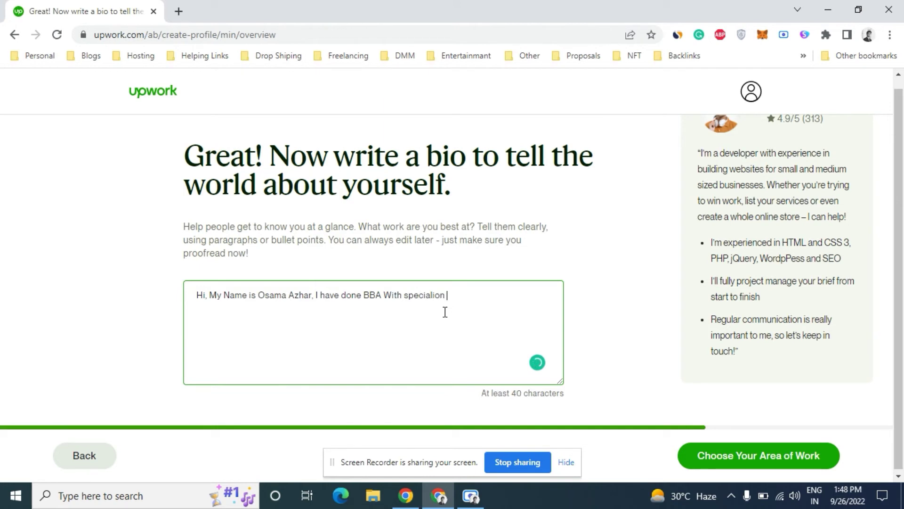
type("in Mar")
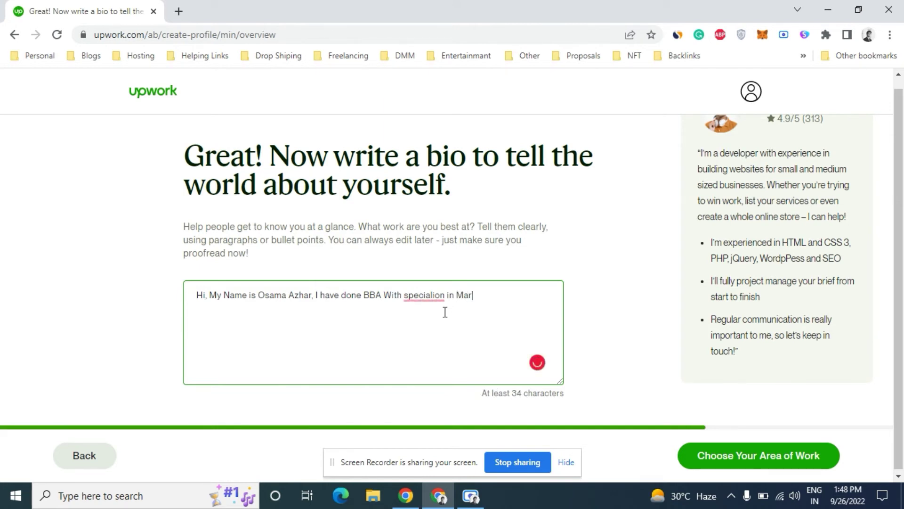
type("keing")
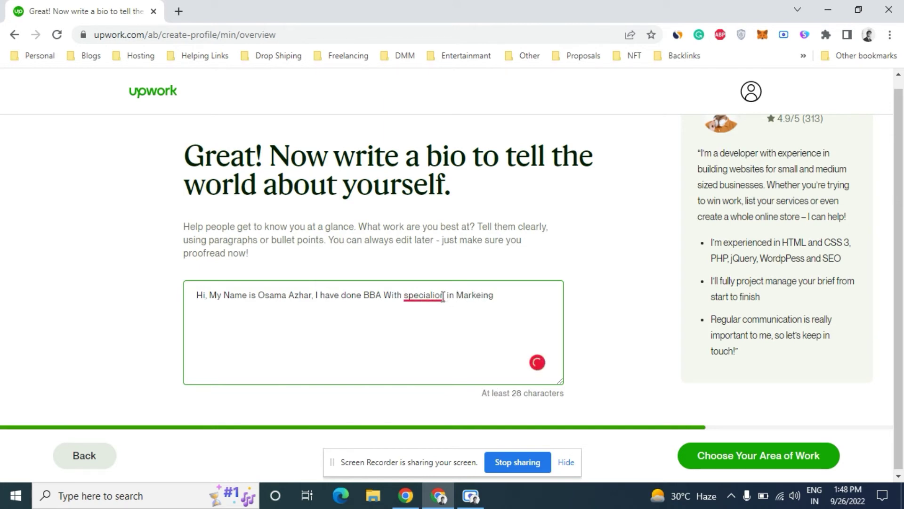
mouse_move(443, 296)
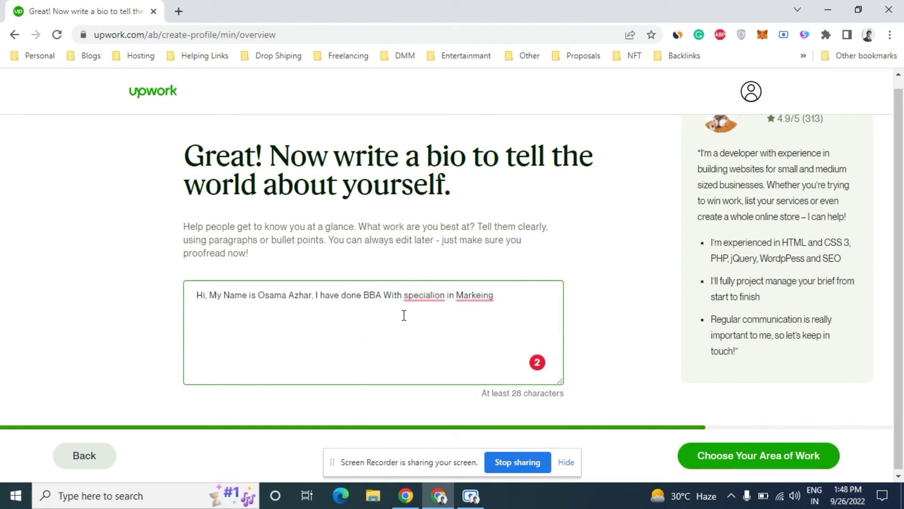
left_click(446, 297)
key("BackSpace")
key("BackSpace")
key("BackSpace")
key("BackSpace")
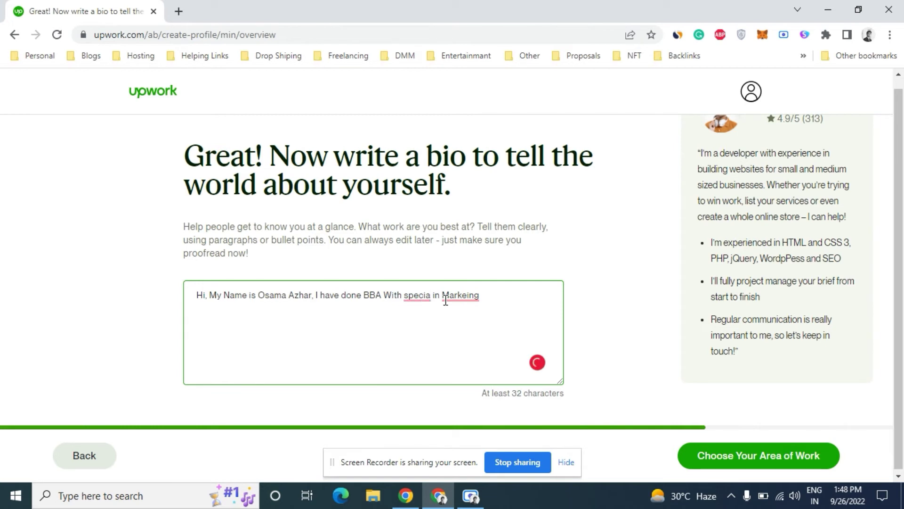
type("liation")
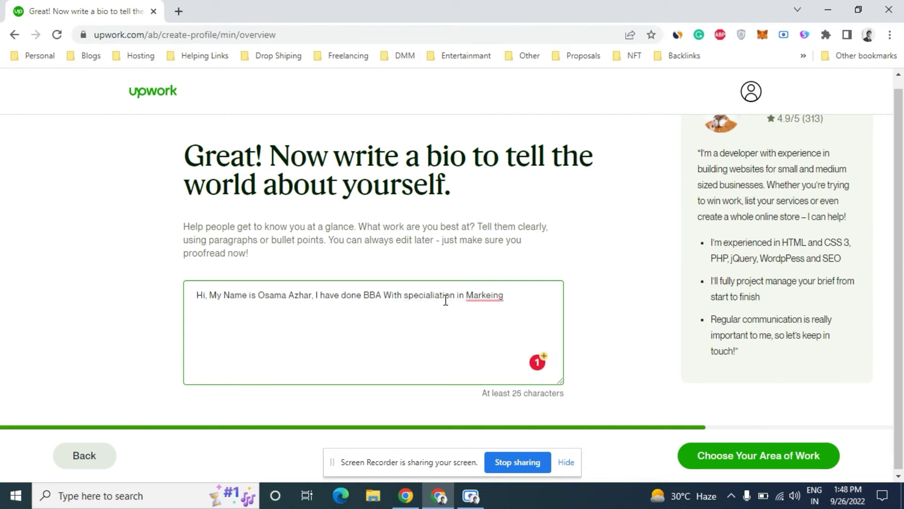
mouse_move(503, 298)
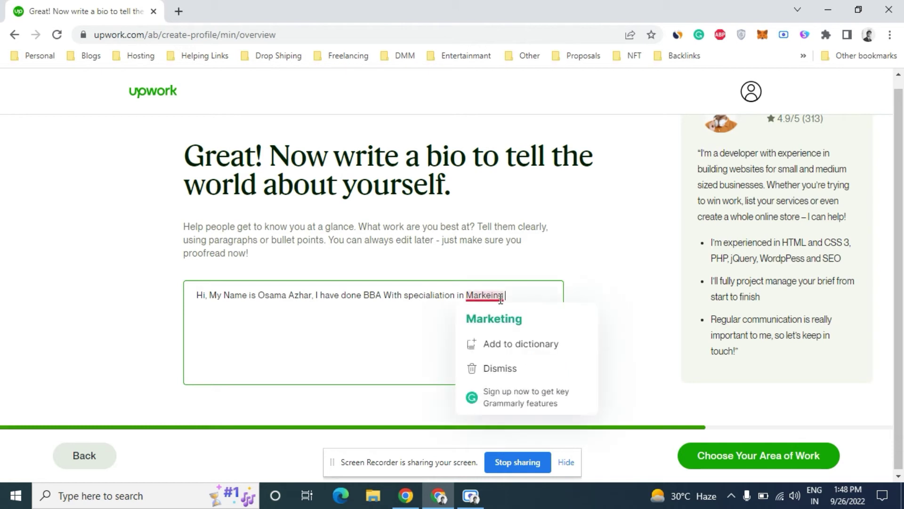
left_click(496, 315)
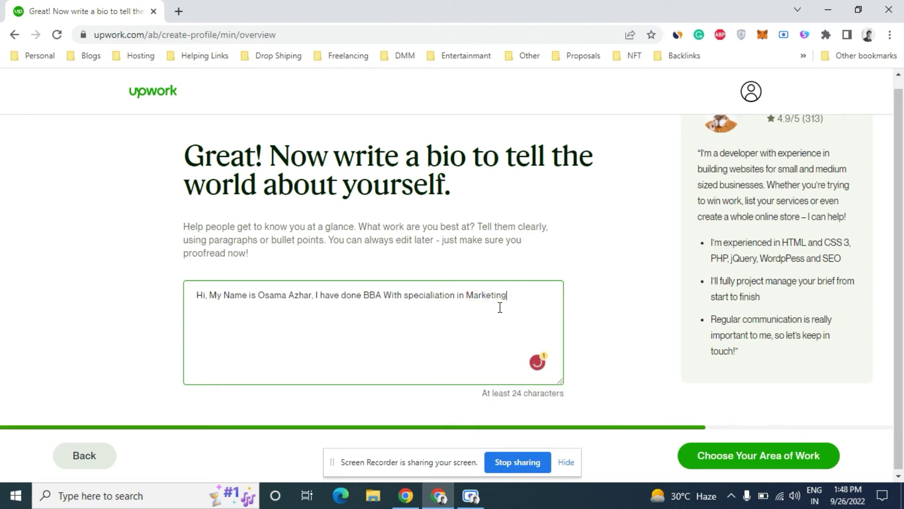
left_click(443, 309)
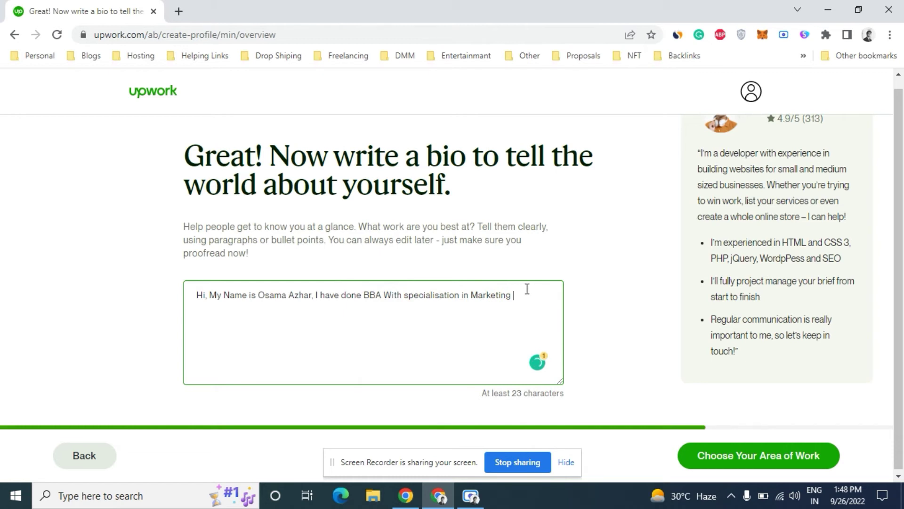
type(", an")
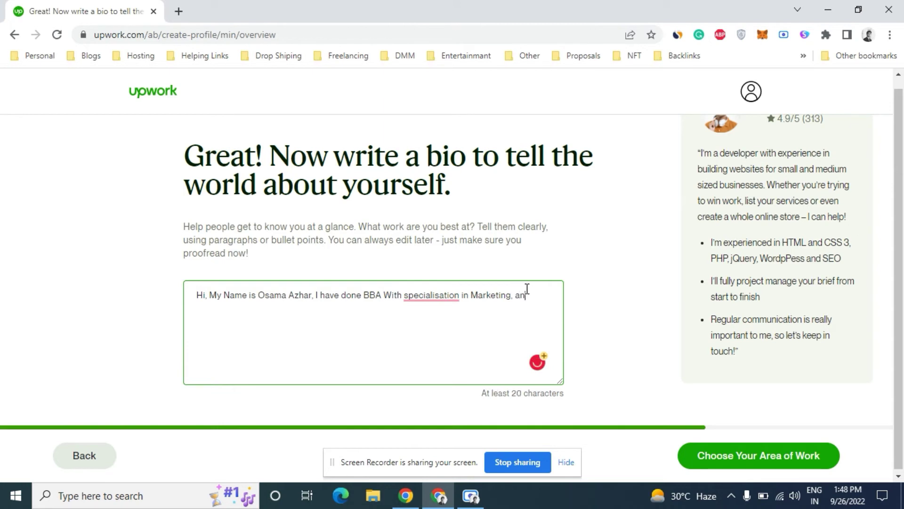
type("d I hvae ")
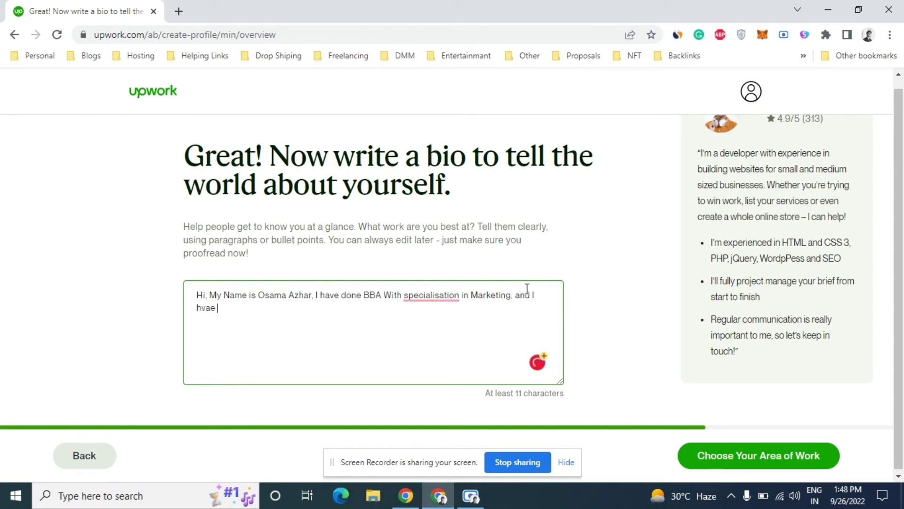
type("5 yeears on E")
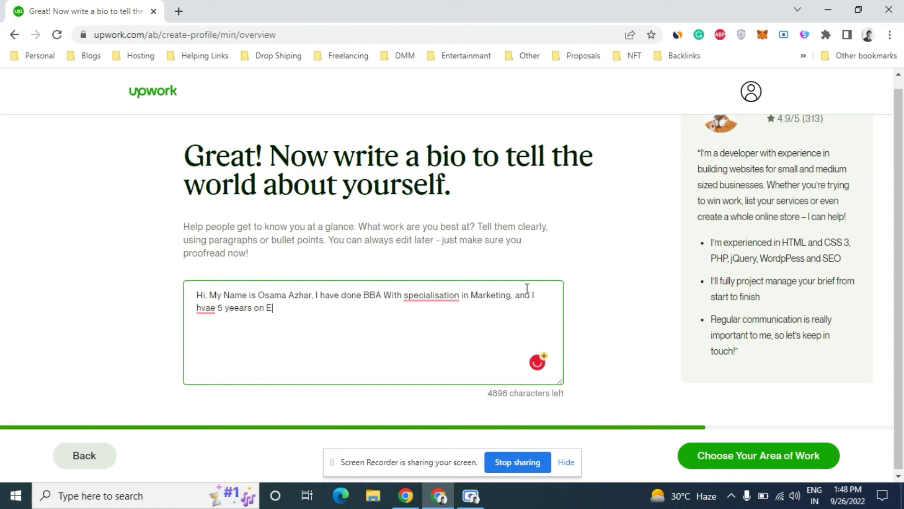
type("xpereince in D")
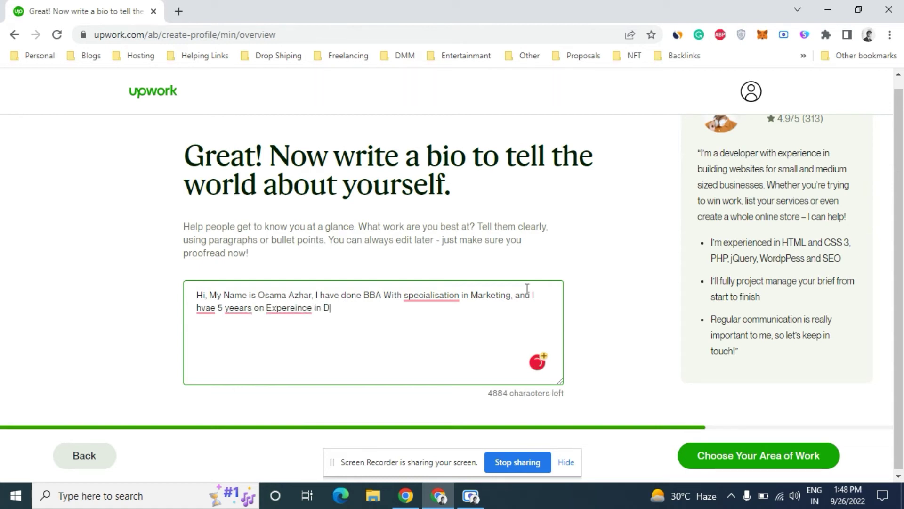
type("igital Marketing.")
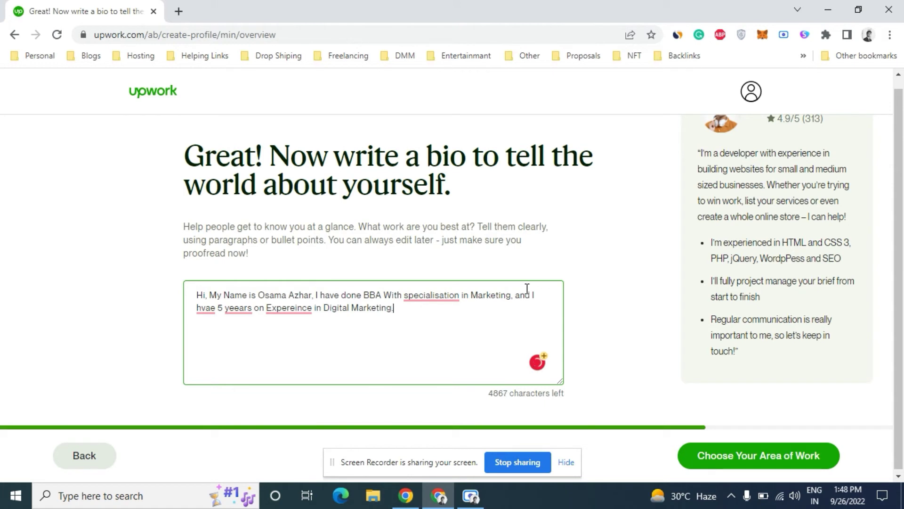
Accept Grammarly fixes for specialization, have, years, Experience, 'of' and 'a specialization' in the first paragraph.
mouse_move(423, 293)
left_click(440, 330)
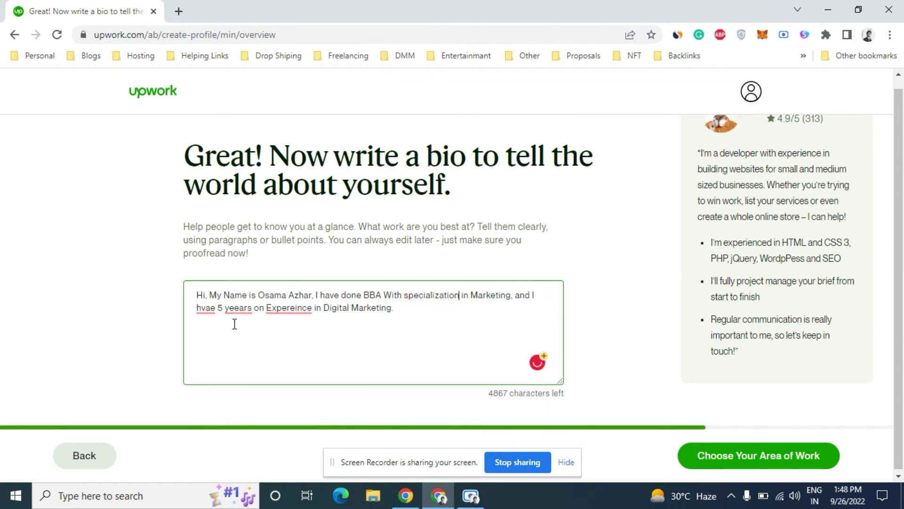
mouse_move(203, 307)
left_click(211, 330)
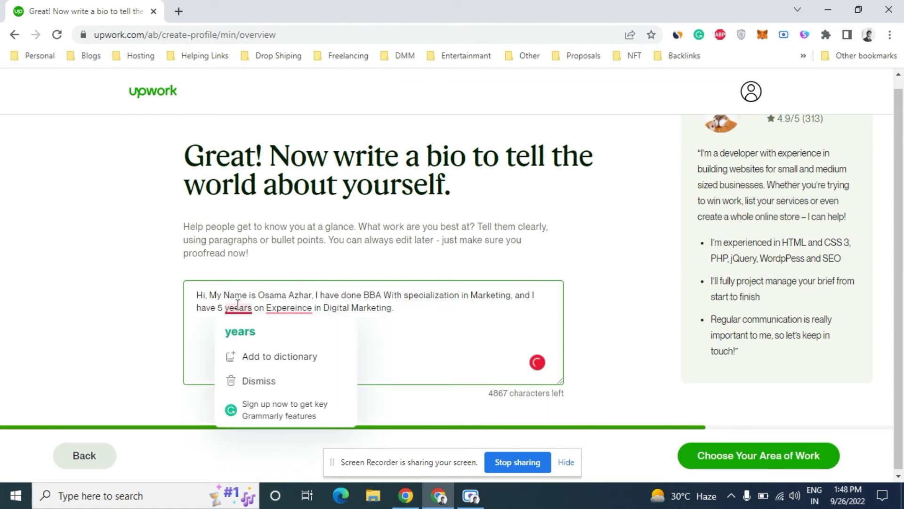
left_click(253, 308)
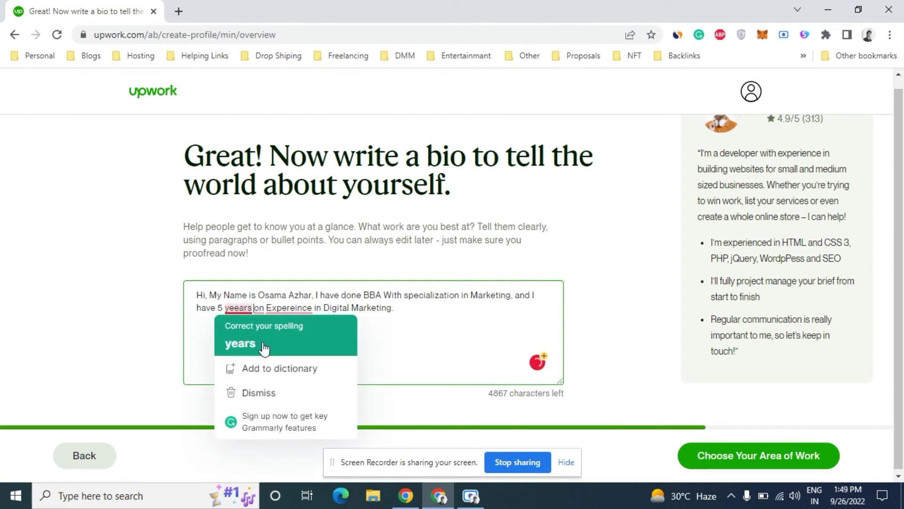
left_click(263, 345)
mouse_move(278, 308)
left_click(292, 330)
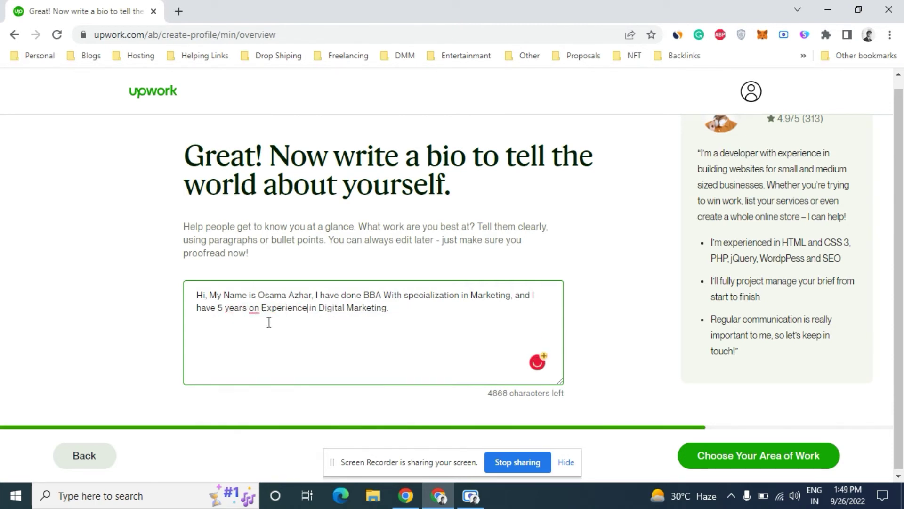
mouse_move(255, 306)
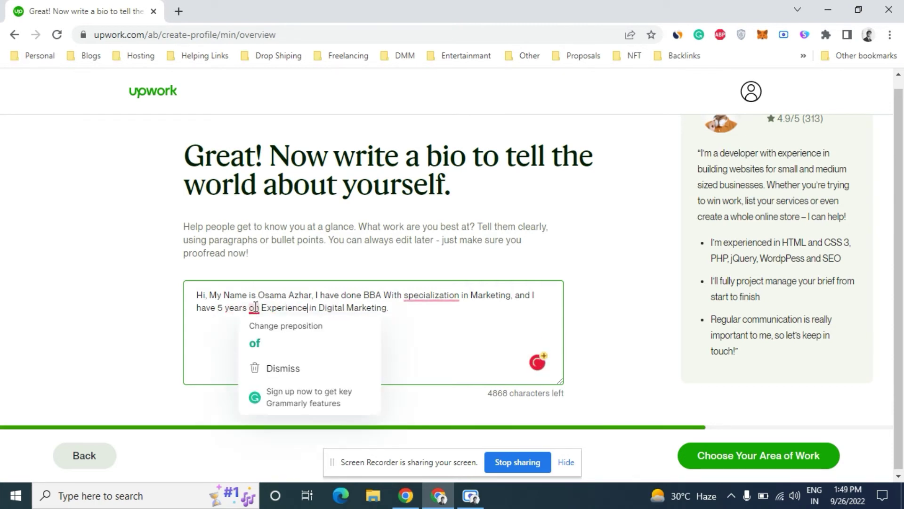
left_click(257, 343)
mouse_move(441, 297)
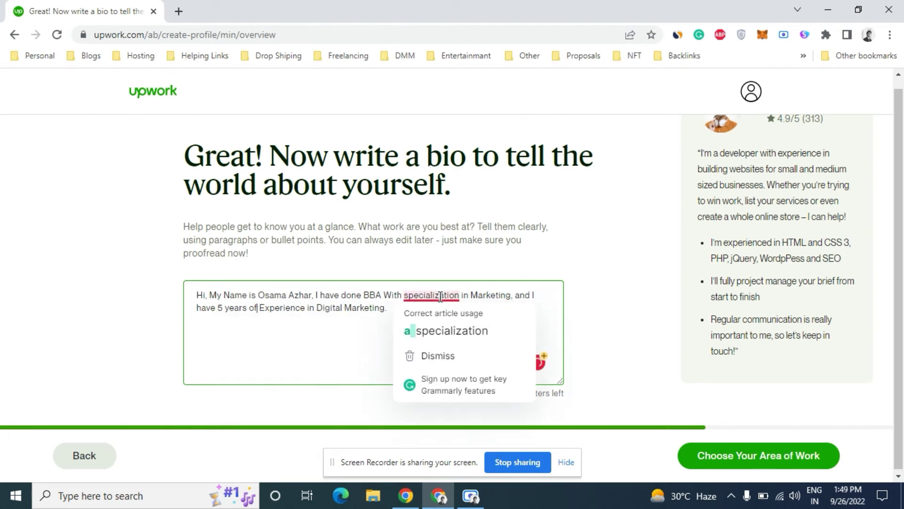
left_click(441, 329)
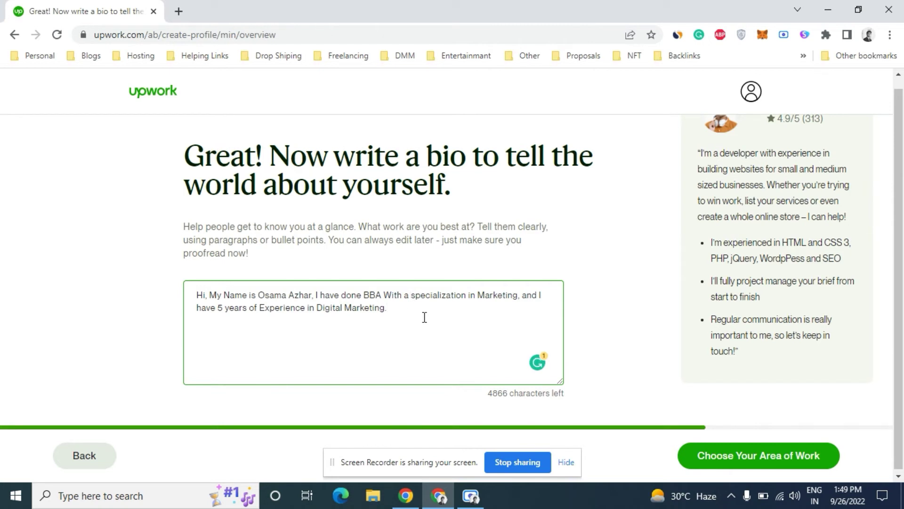
Type the second paragraph about 100+ International Clients, from SMEs to government organizations like Higher Education.
type("Marketing.  ")
type("I have")
type(" worked wi")
type("th m")
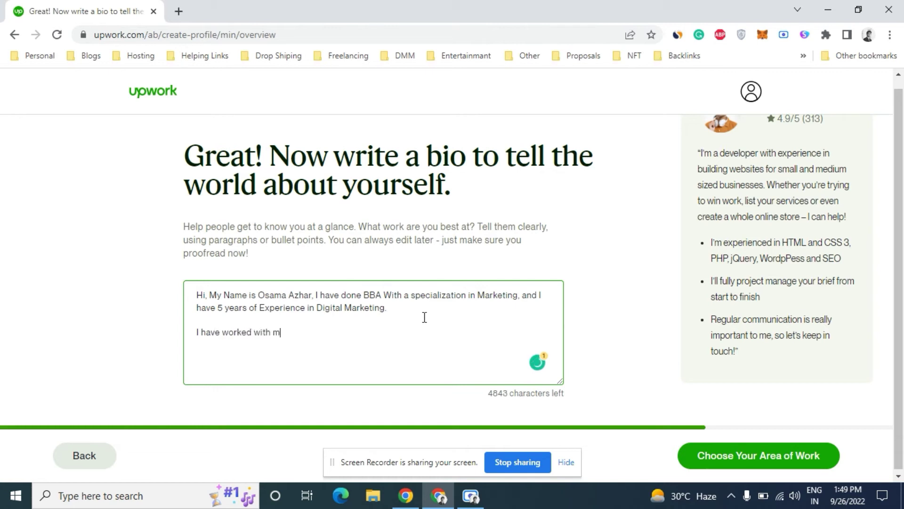
type("ore then 100 International")
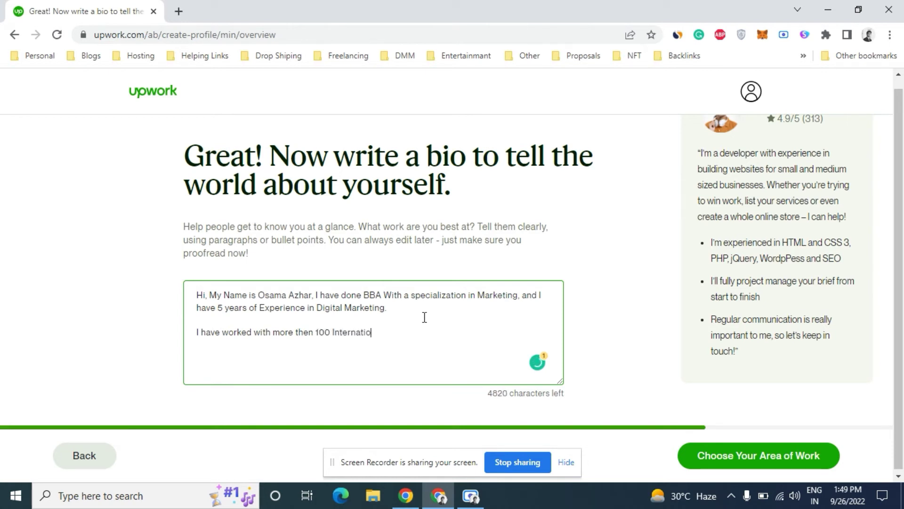
type("ients, My prof")
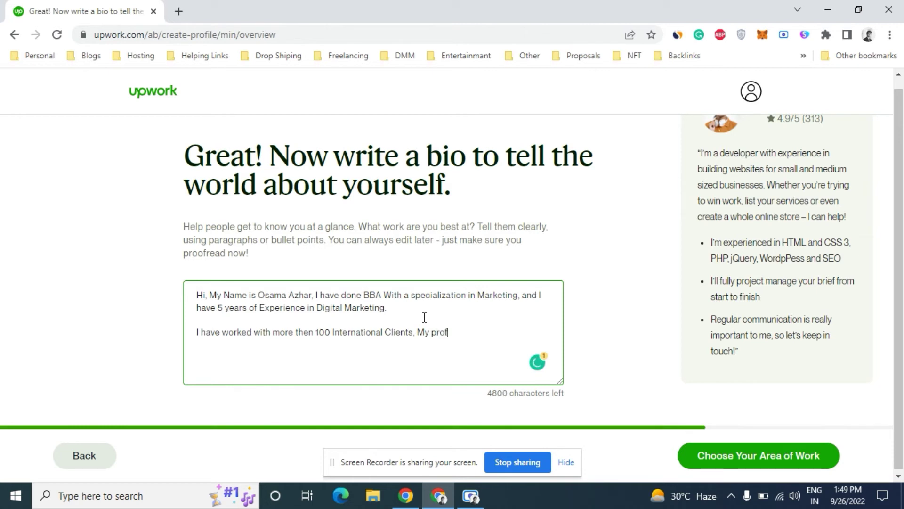
type("lio starts ")
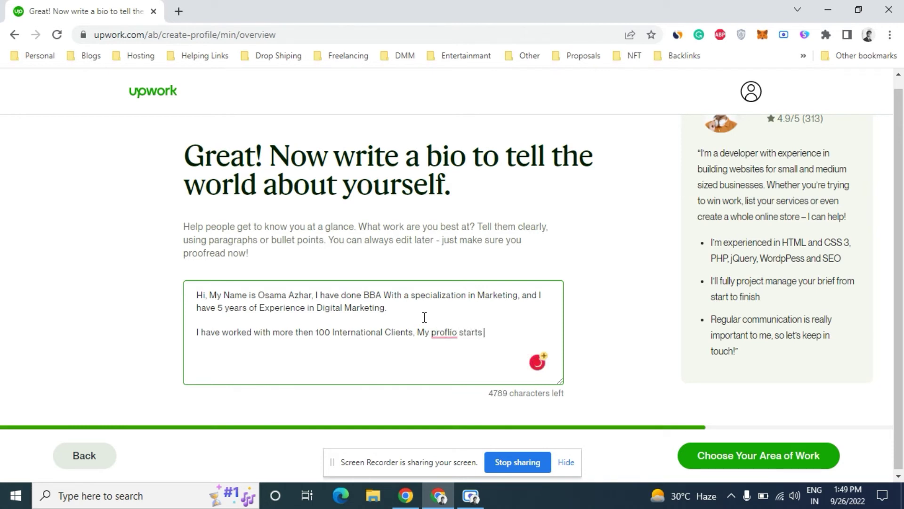
type("from SMEs to ")
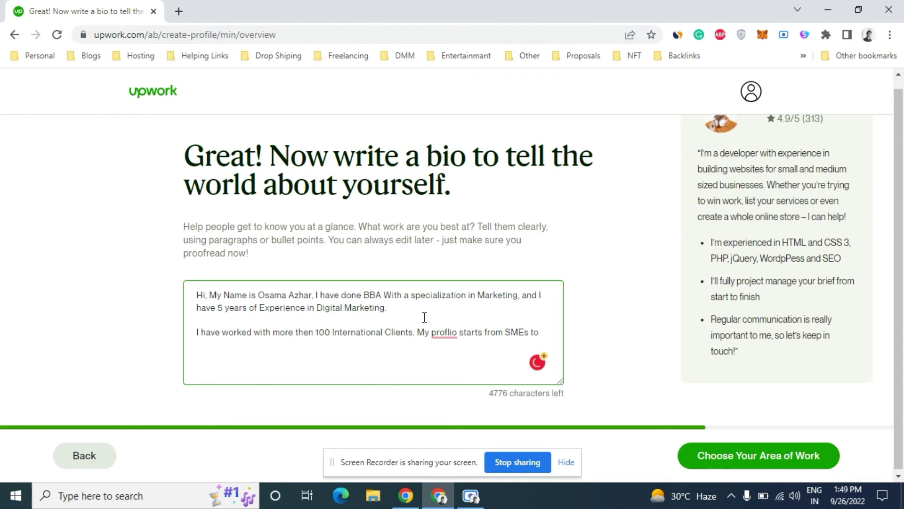
type("big Governemen")
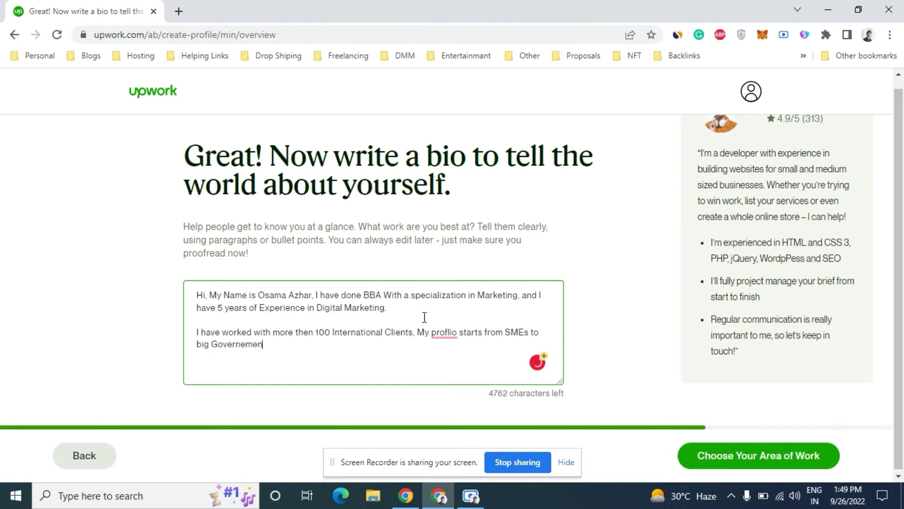
type("t Organization in")
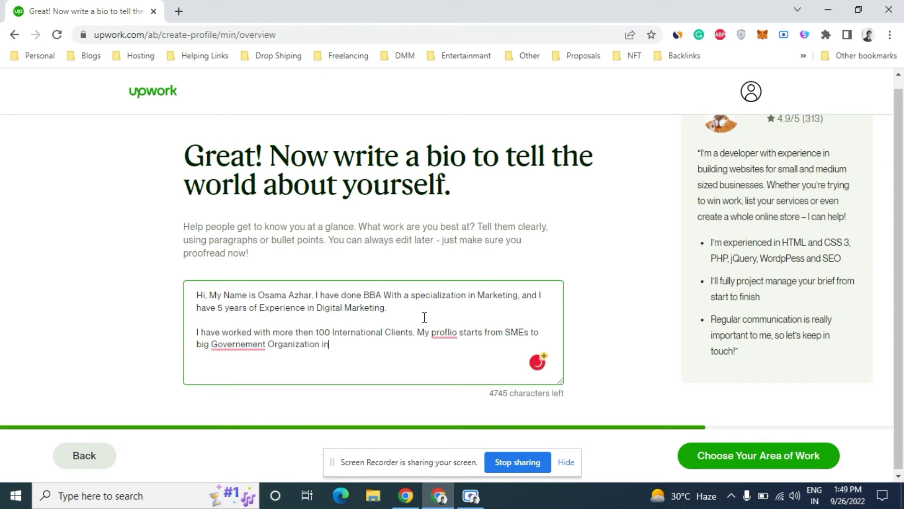
type("clude Higer Edu")
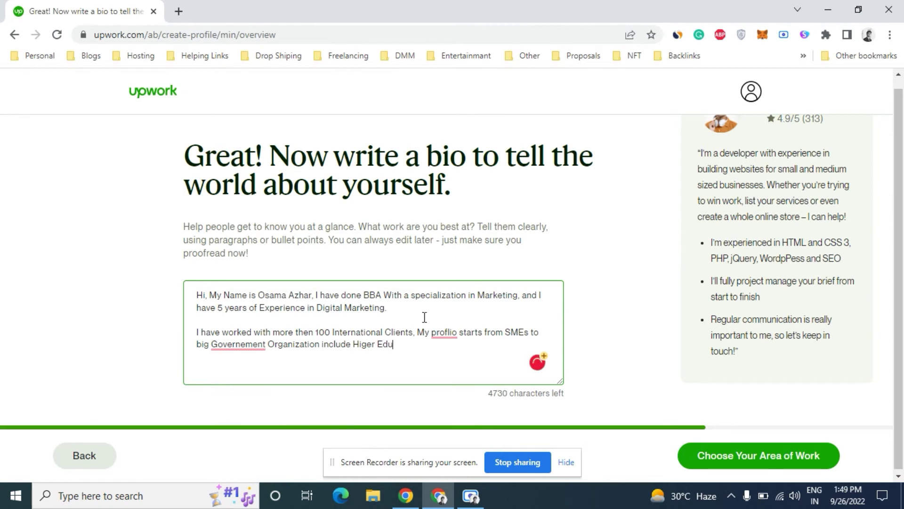
type("cation Co")
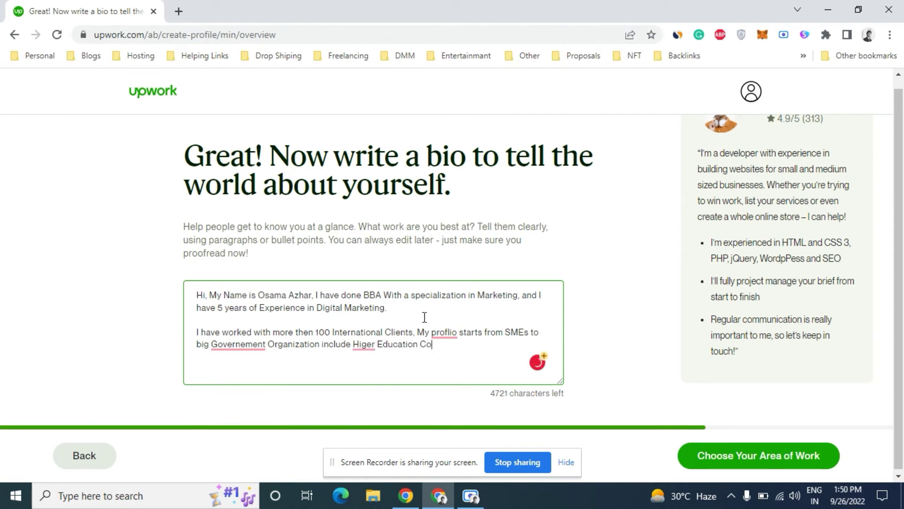
type("mmison off ")
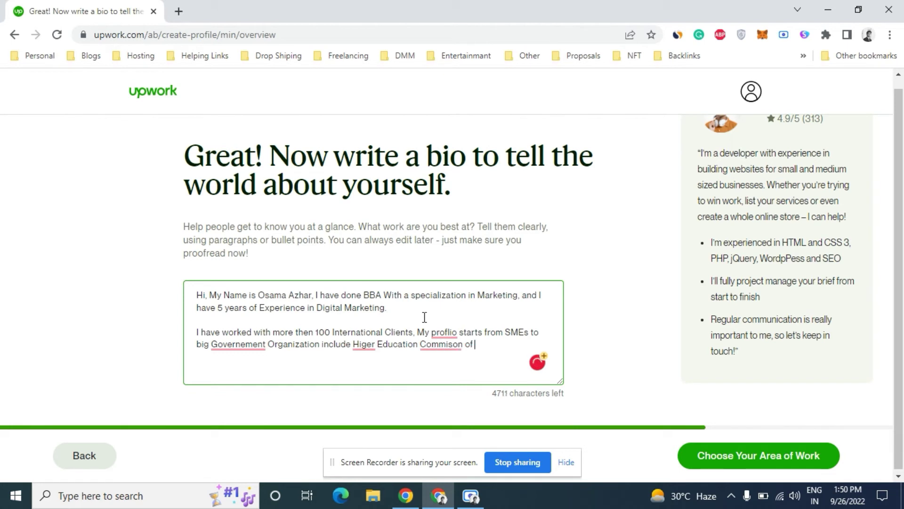
type("Pakistan")
Correct the spellings of portfolio, government, Higher and Commission, and tidy the text after Pakistan.
mouse_move(443, 332)
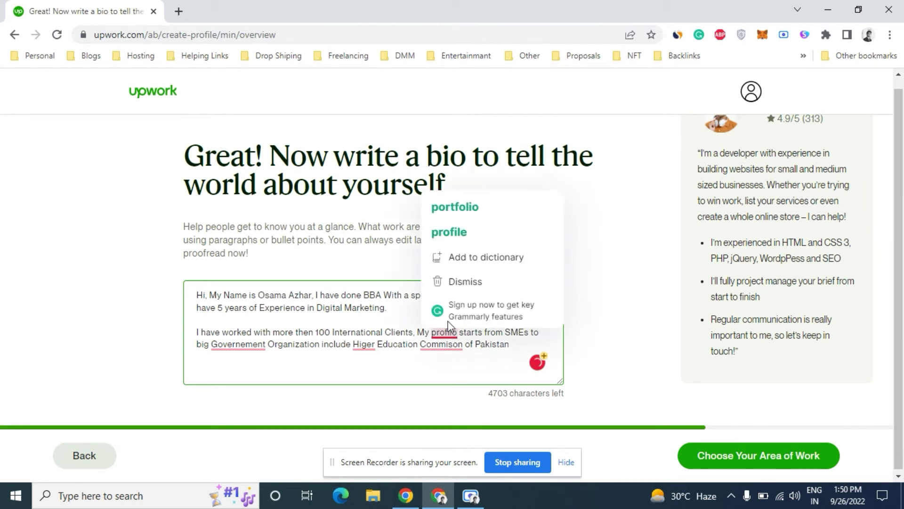
left_click(483, 208)
mouse_move(251, 344)
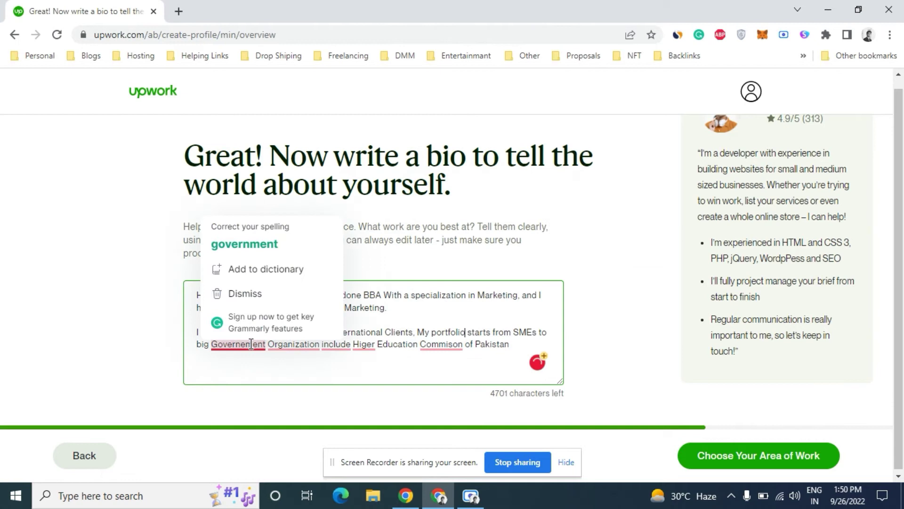
left_click(268, 244)
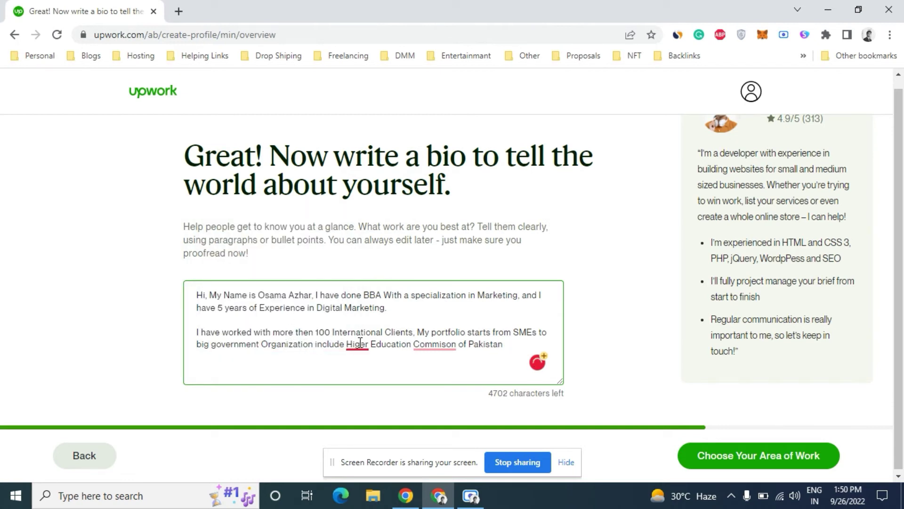
mouse_move(360, 345)
left_click(371, 367)
mouse_move(435, 352)
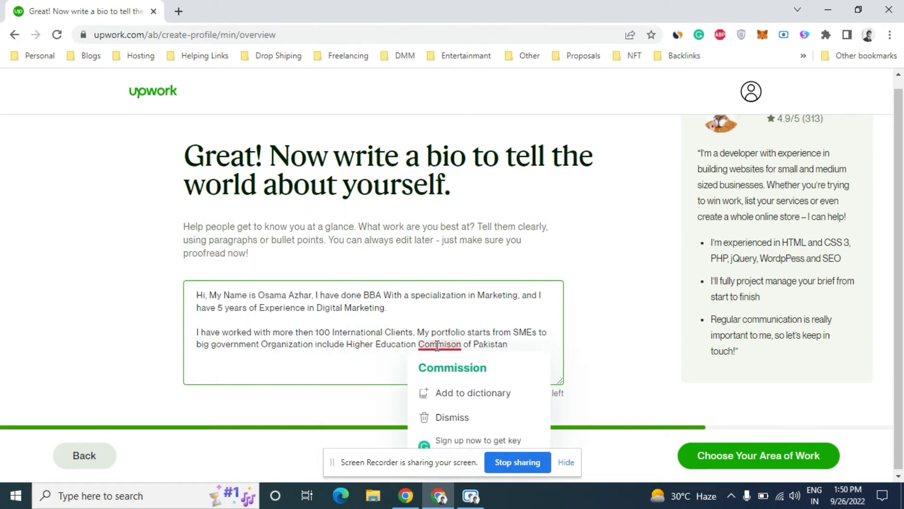
left_click(464, 365)
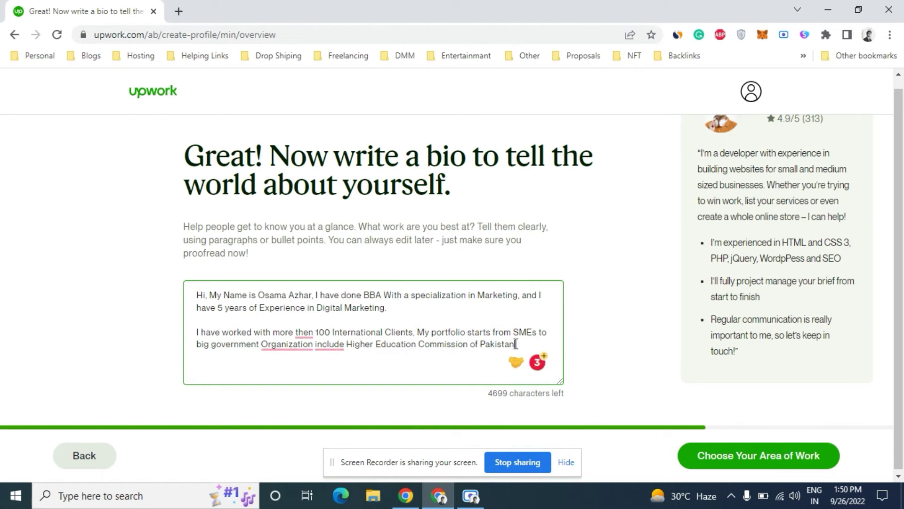
type(".(HE")
key("BackSpace")
key("BackSpace")
Change to 'Organizations including', insert 'HEC (' before Higher, and add 'the' before HEC.
mouse_move(301, 346)
left_click(305, 378)
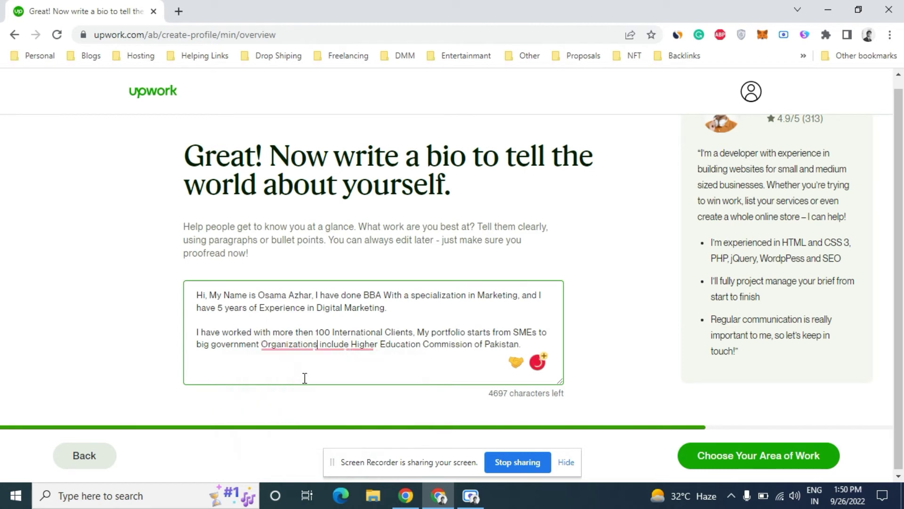
mouse_move(332, 347)
left_click(340, 377)
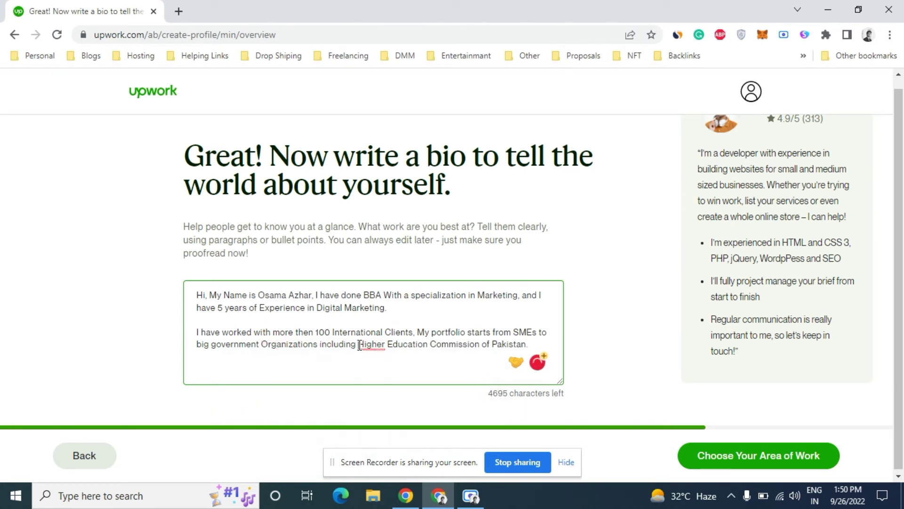
left_click(359, 345)
type("HEC ")
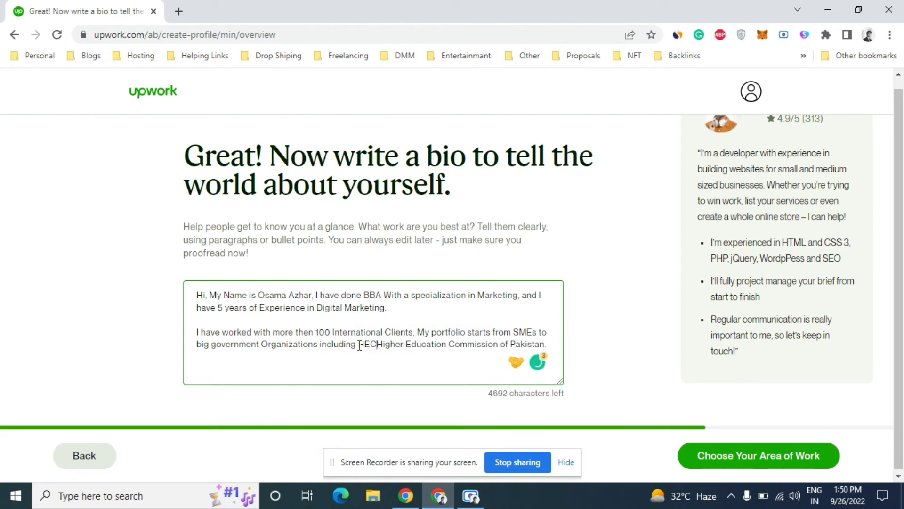
type("((")
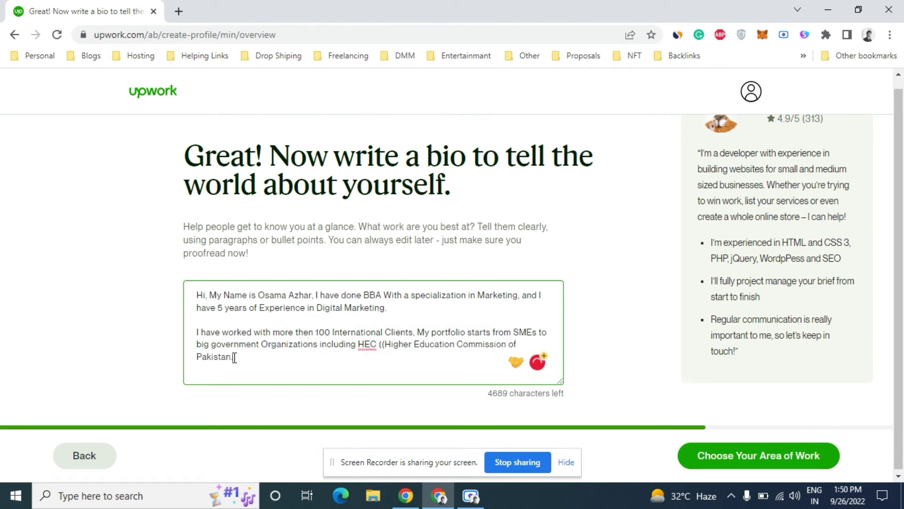
type("0")
mouse_move(370, 343)
left_click(370, 378)
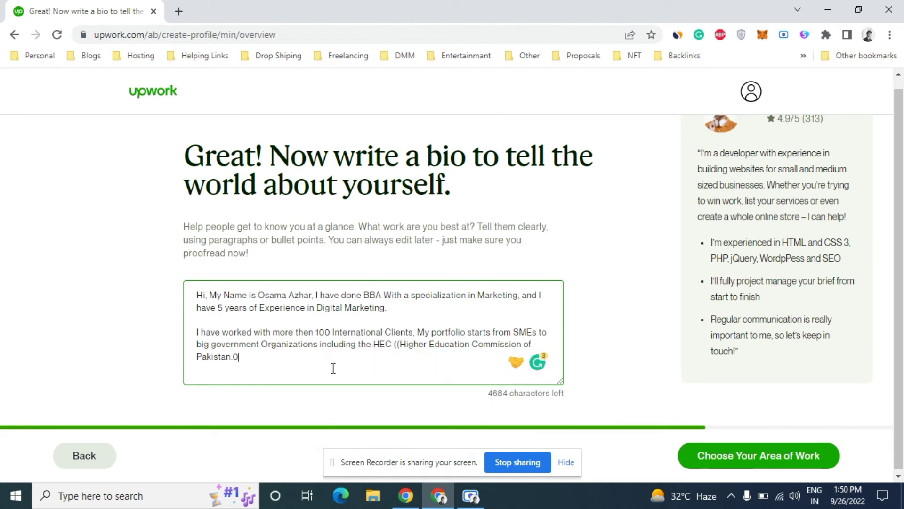
Remove the stray 0 and add 'I have also worked with Real Estate, Branding, Trading Sectors.'.
key("BackSpace")
type("I haved also work")
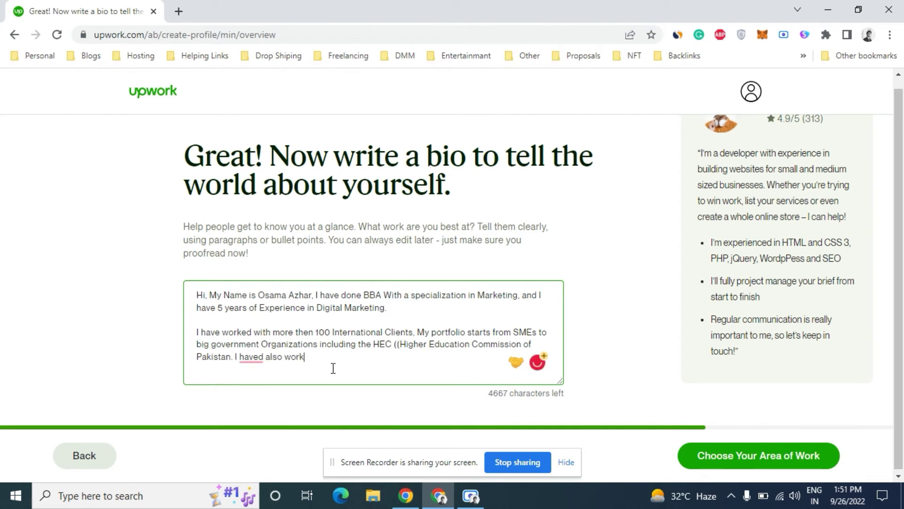
type("ed with ")
type("Co")
key("BackSpace")
key("BackSpace")
type("Real Estate")
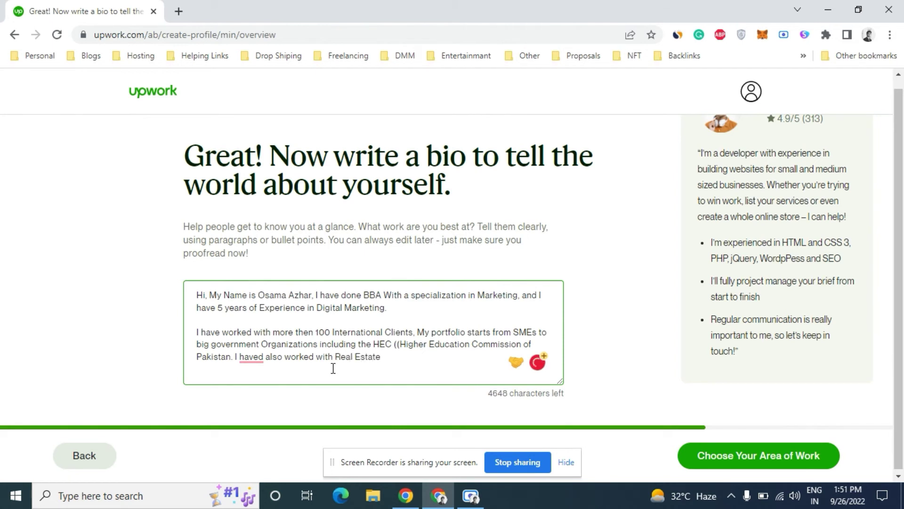
type(", Brnading, Trading ")
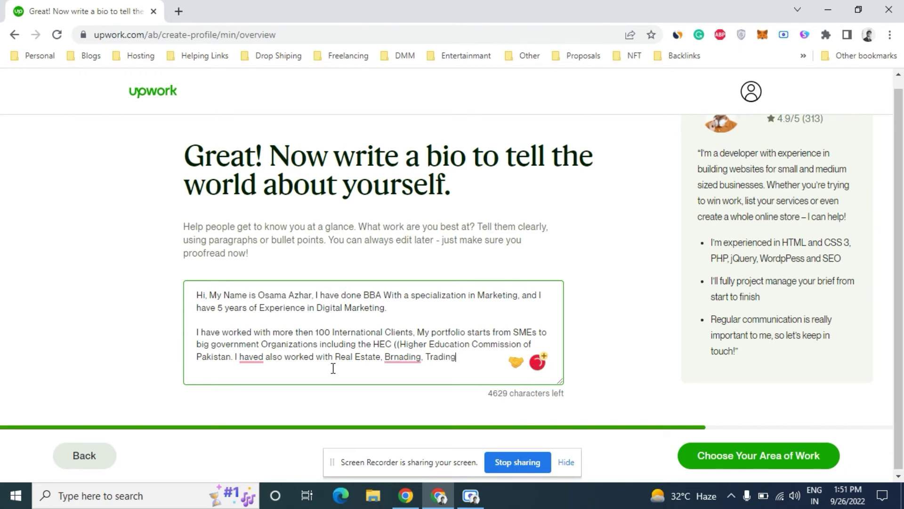
type(", Sectors.")
Fix 'haved'→'have', 'Brnading'→'Branding', add 'and' before Sectors, 'worked in', then start a new paragraph.
left_click(251, 357)
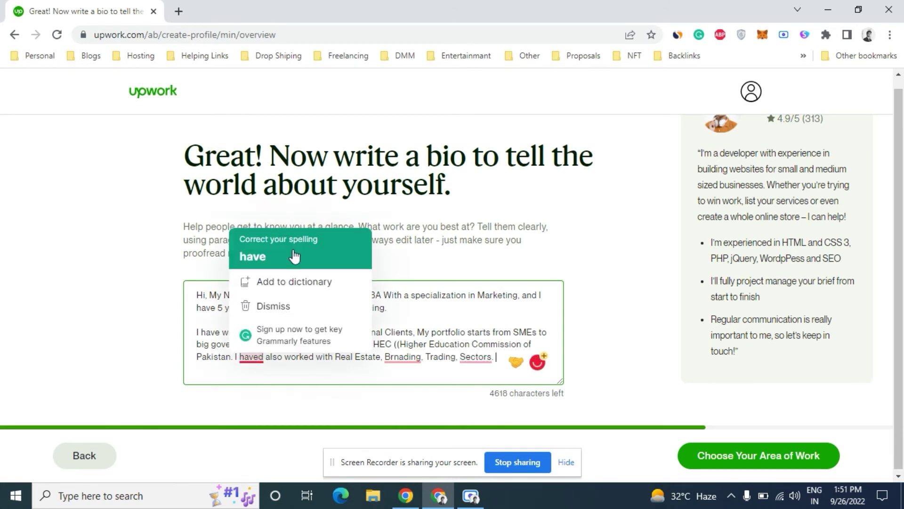
left_click(295, 256)
mouse_move(403, 359)
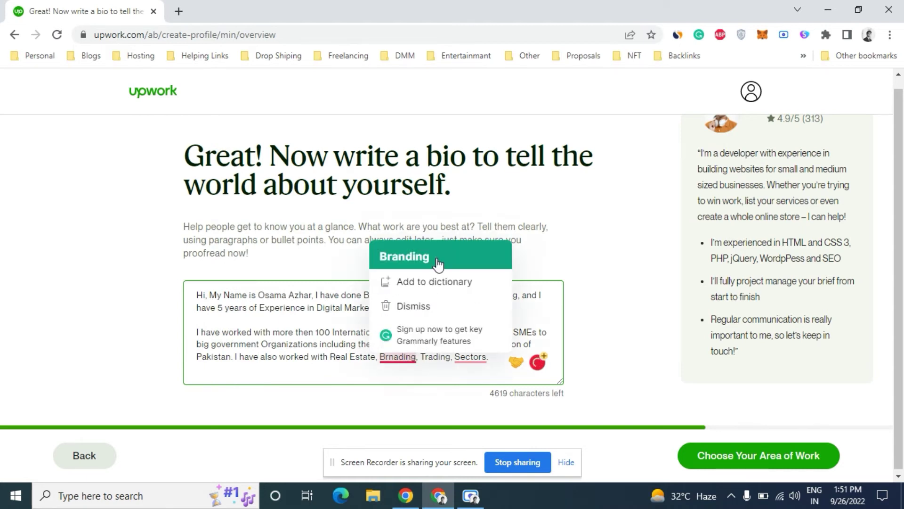
left_click(404, 257)
mouse_move(468, 361)
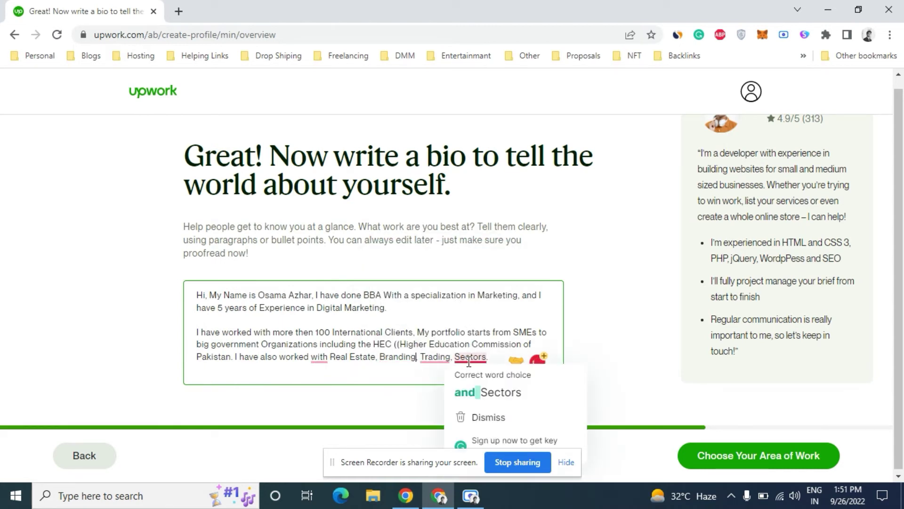
left_click(471, 391)
mouse_move(321, 359)
left_click(315, 392)
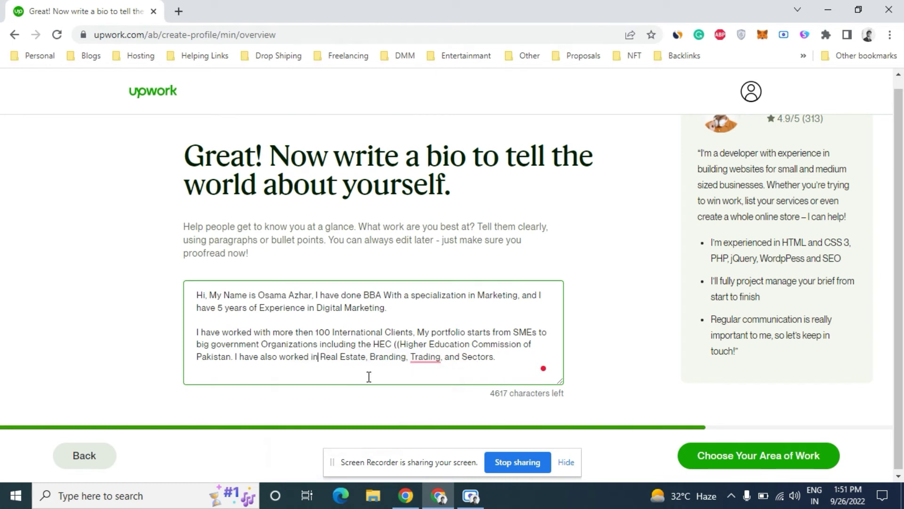
left_click(499, 357)
key("Return")
key("Return")
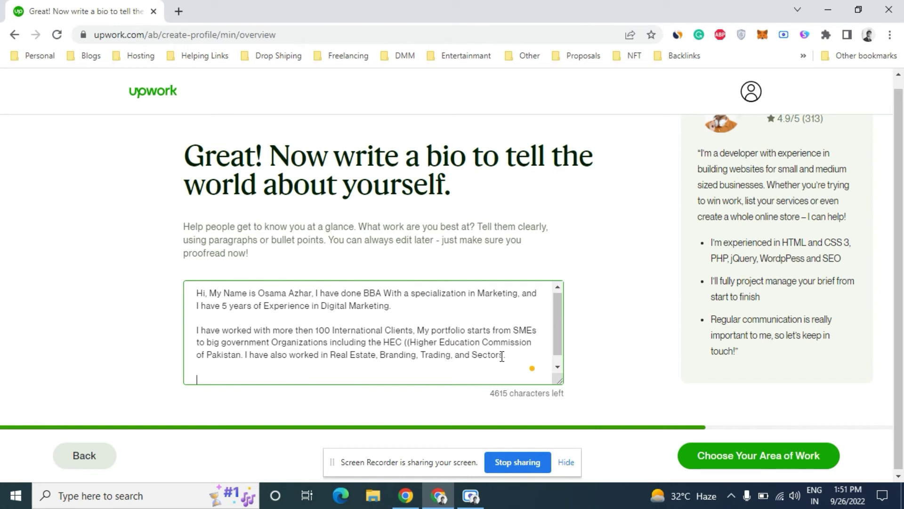
Type the closing paragraph beginning 'I love to grow brands with my digital strategies', inviting business owners to message.
type("I love to grow brands with my")
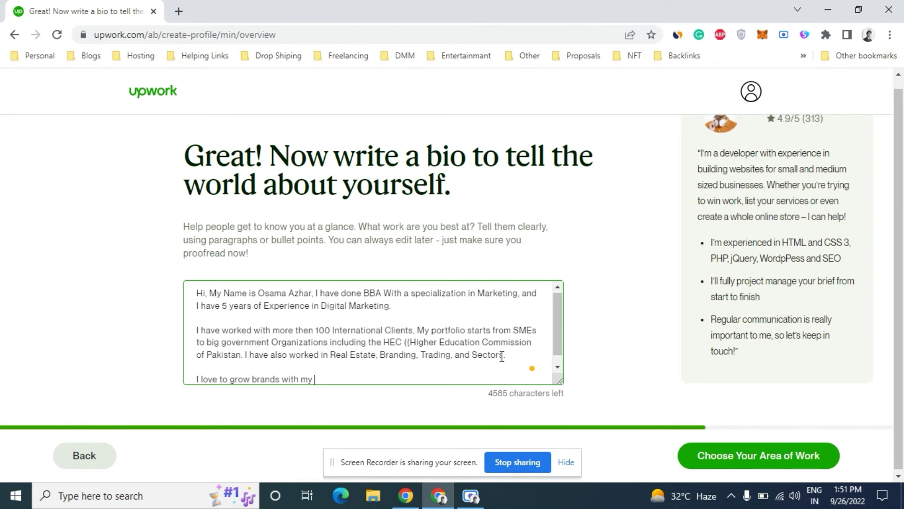
type("digital strategeis. So I")
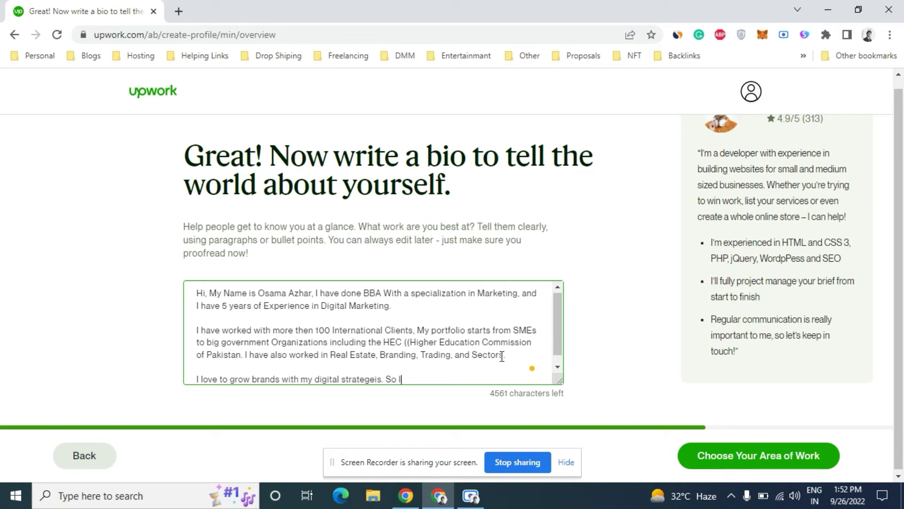
type("f you are looking for some")
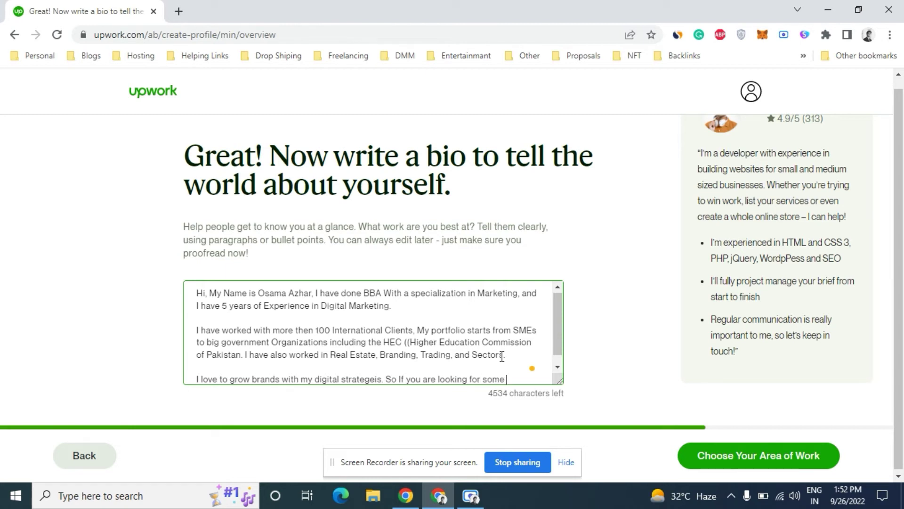
type("one Who ca")
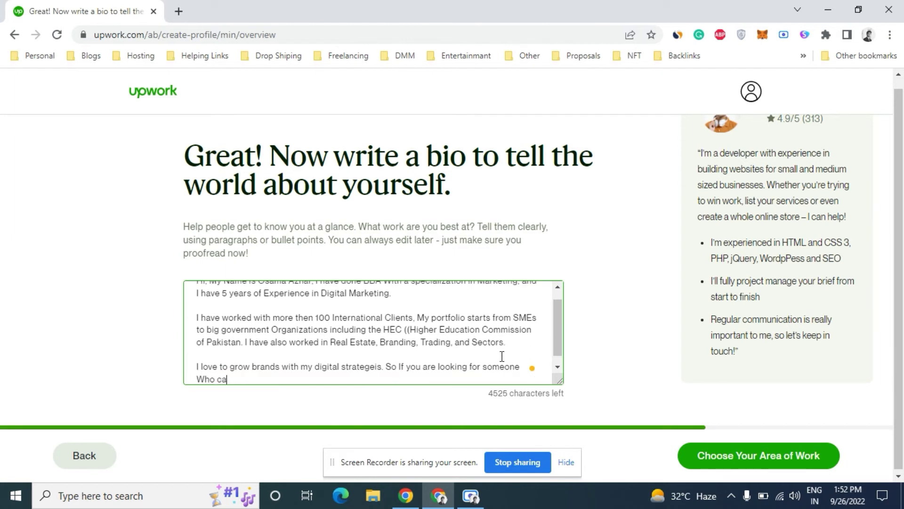
type("n grow your business")
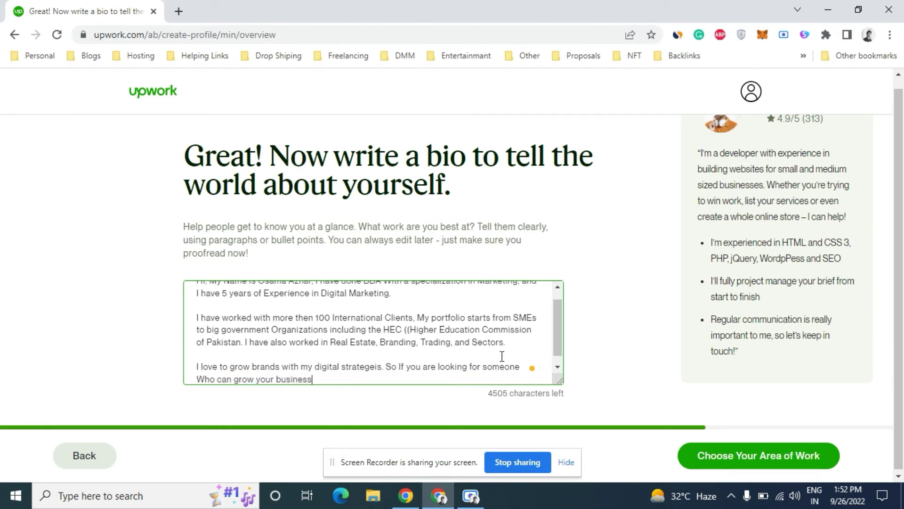
type(" online, you are at right pla")
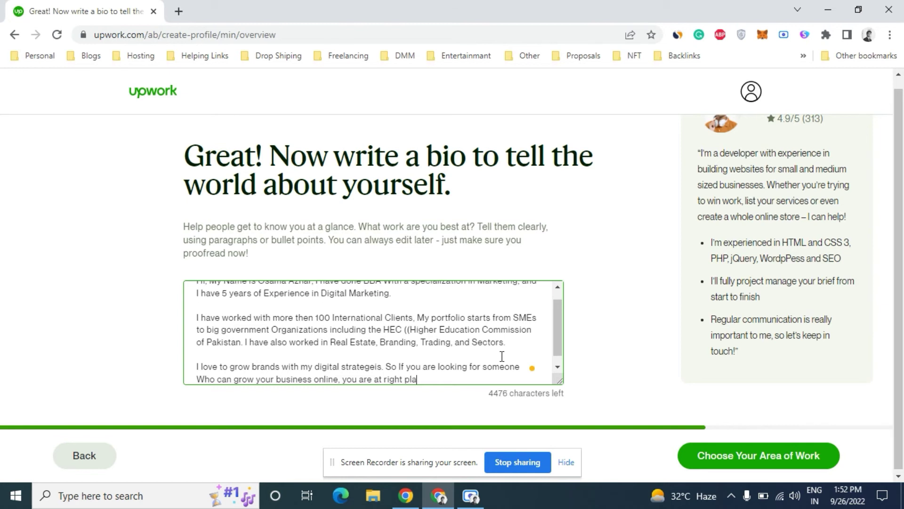
type("ce. Please feel ")
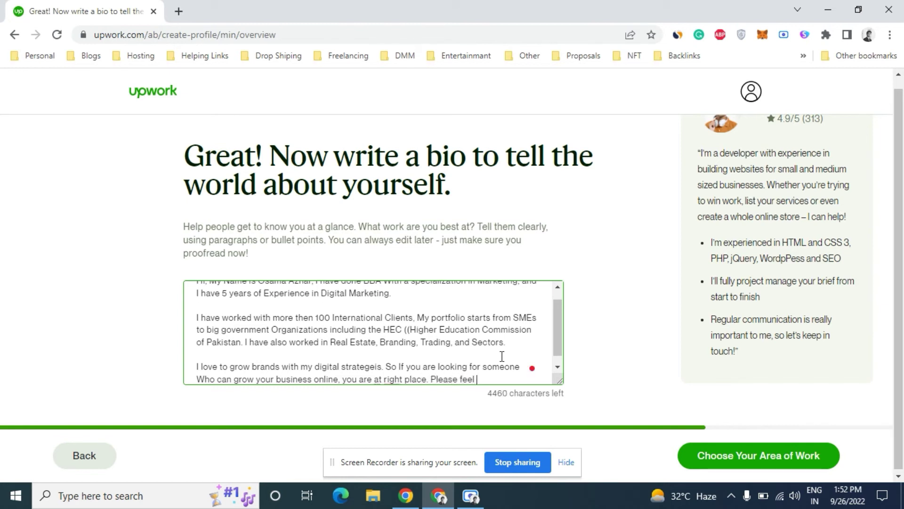
type("free to just send me a ")
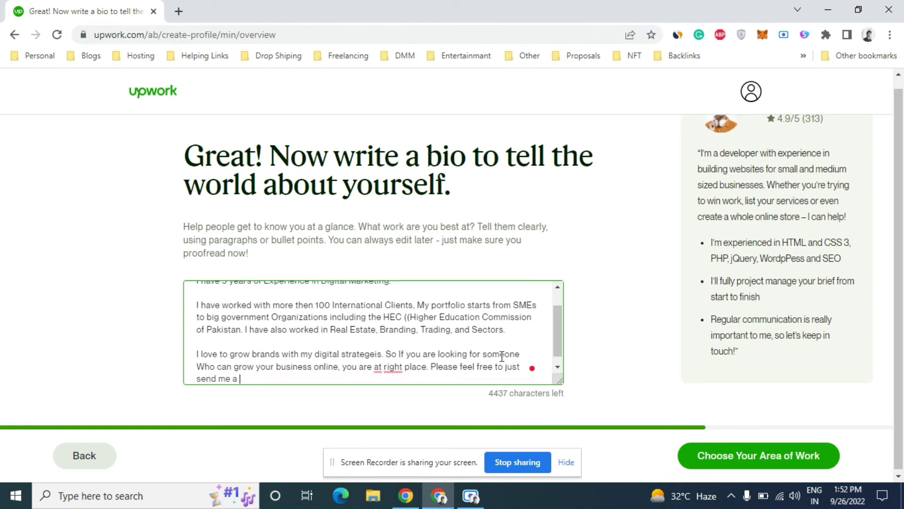
type("message so we can start")
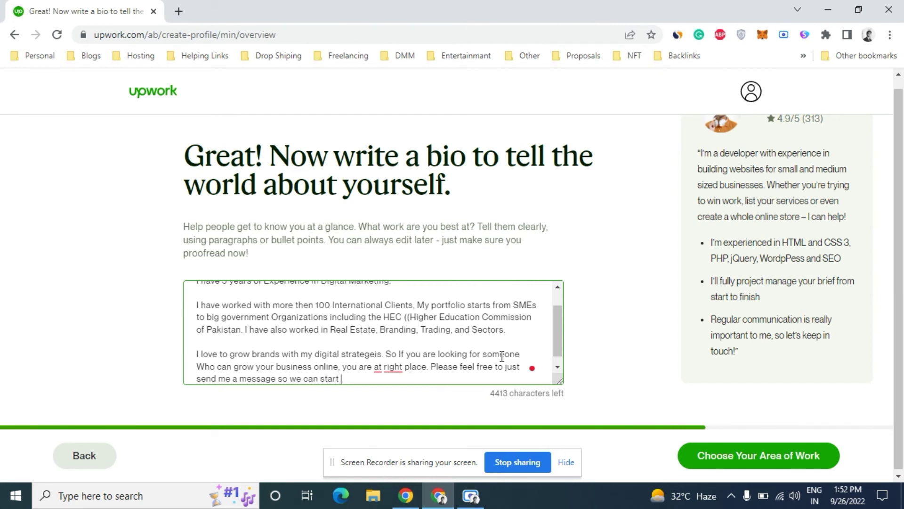
type(" discusiing your project.")
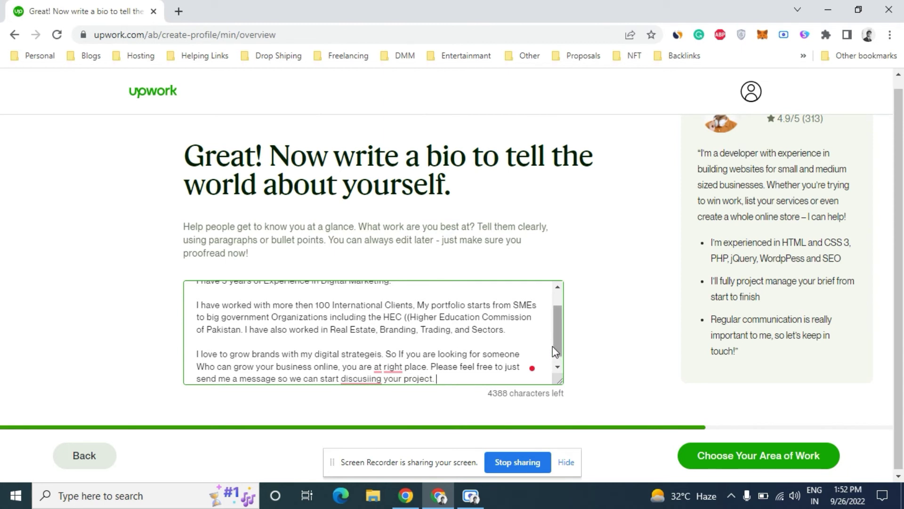
Change 'at' to 'in' and correct 'discusiing' to 'discussing' using Grammarly suggestions.
scroll(388, 367, "down", 1)
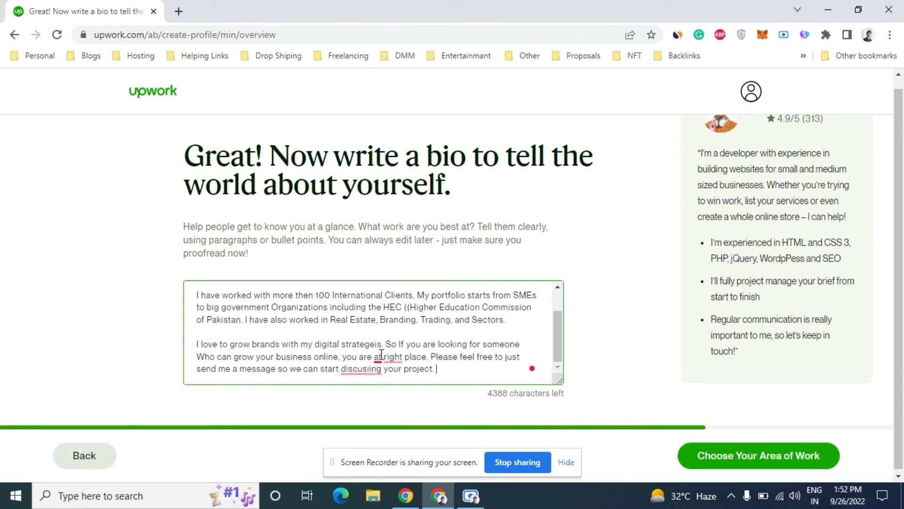
left_click(378, 356)
left_click(382, 387)
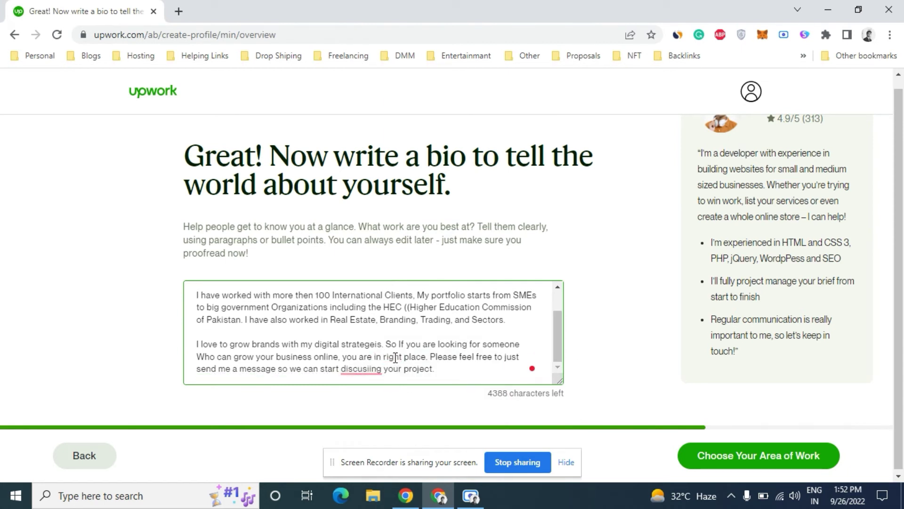
left_click(358, 369)
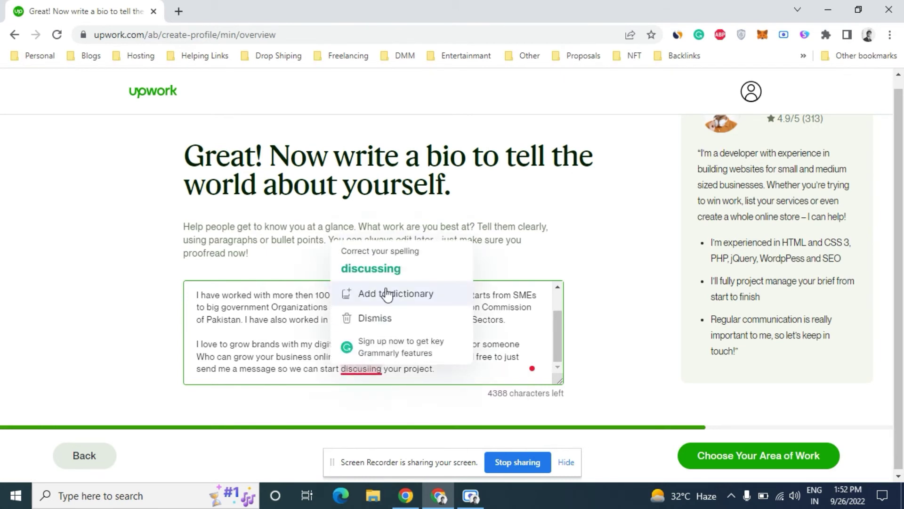
left_click(371, 268)
left_click(557, 287)
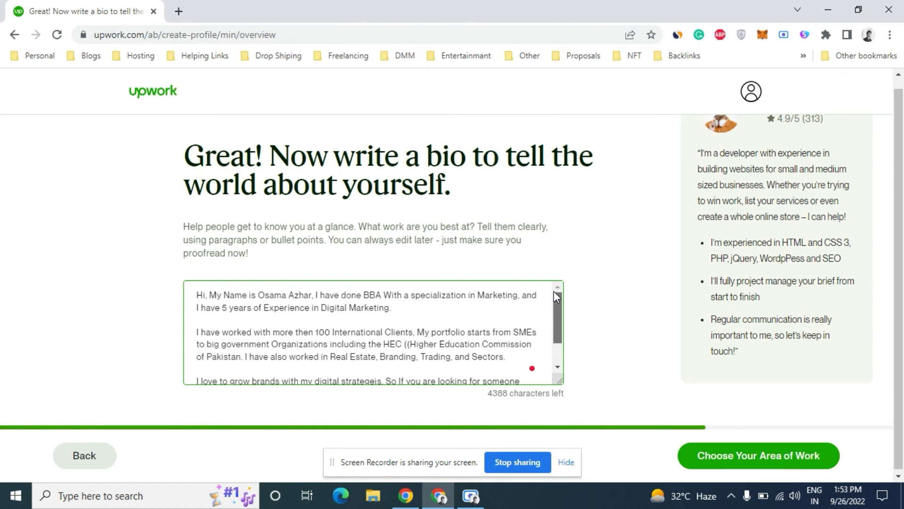
Correct 'strategeis' to 'strategies' and select the entire bio text.
scroll(554, 291, "down", 1)
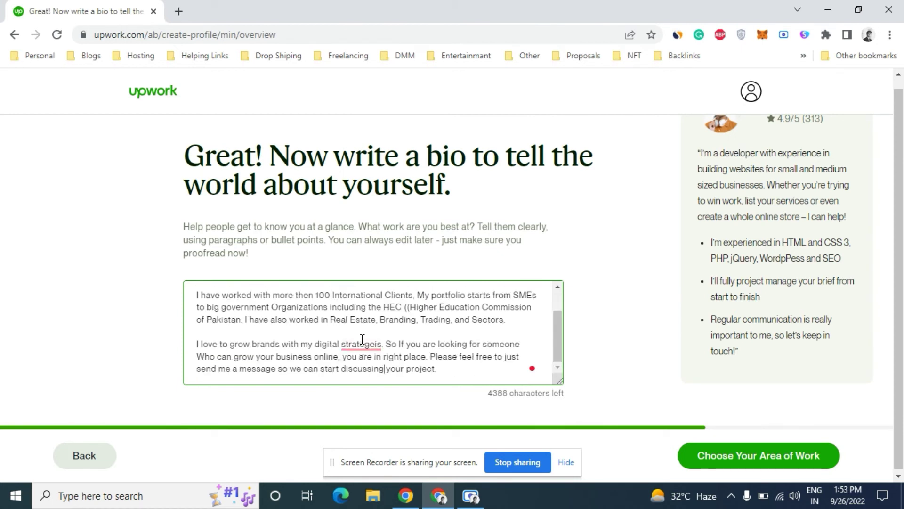
mouse_move(361, 344)
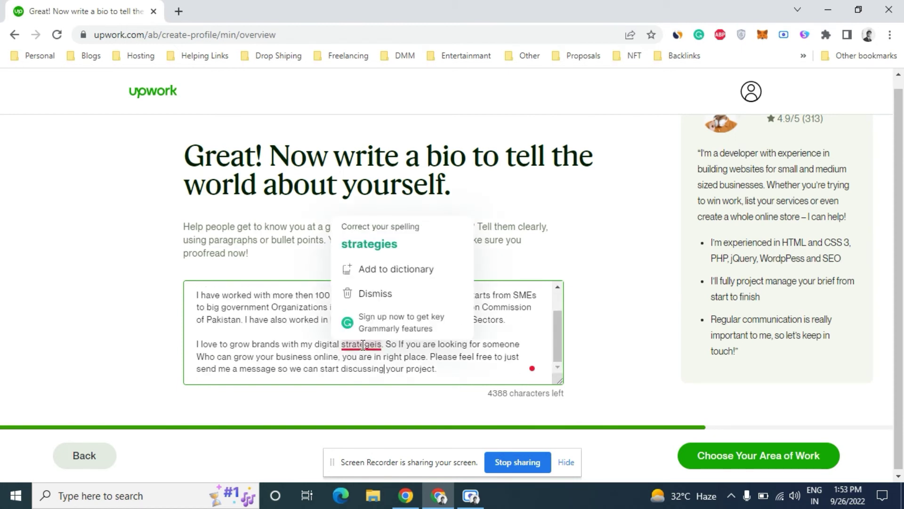
left_click(399, 246)
left_click_drag(438, 368, 197, 286)
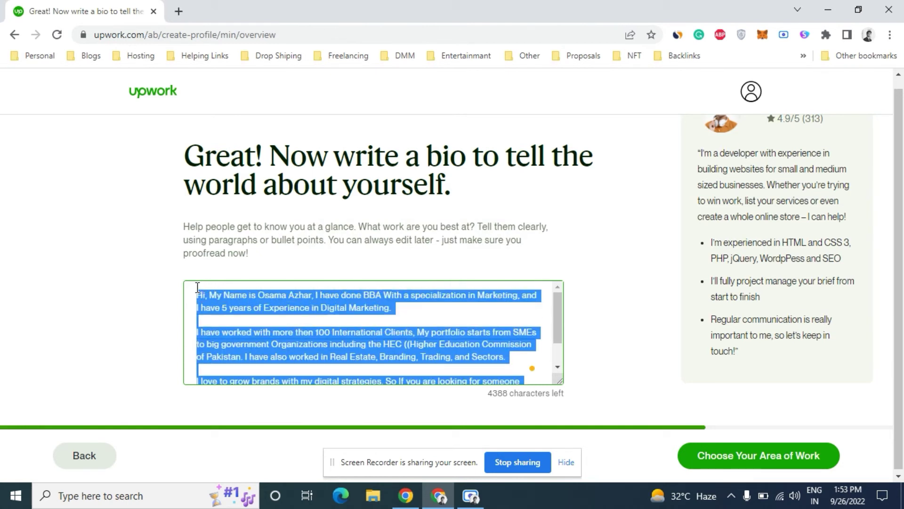
left_click(245, 312)
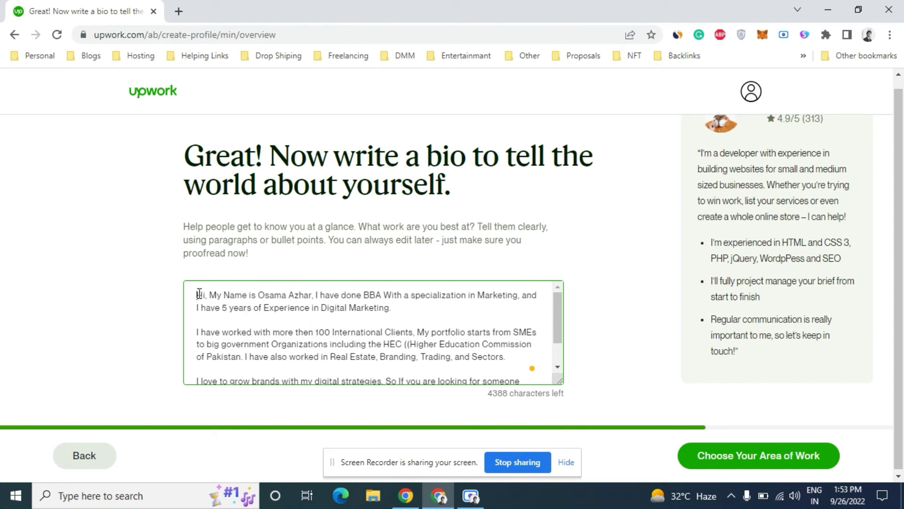
left_click_drag(198, 292, 403, 306)
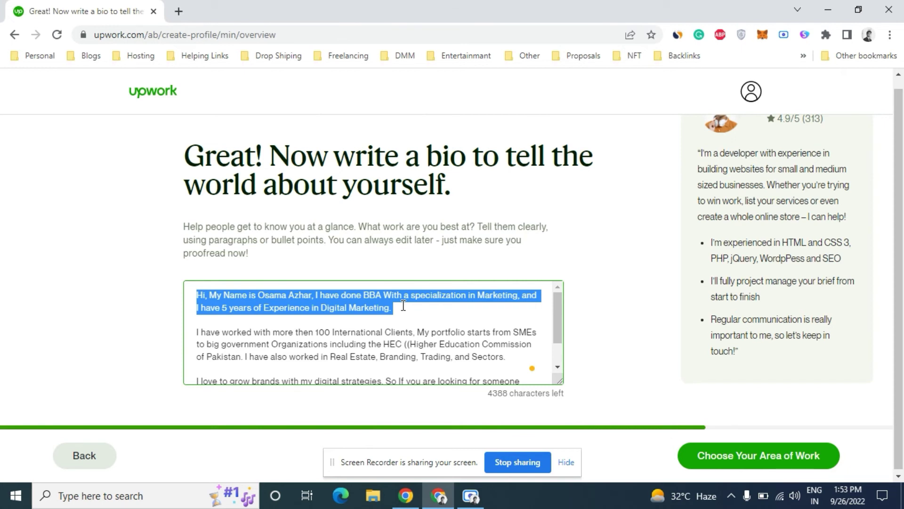
left_click(403, 305)
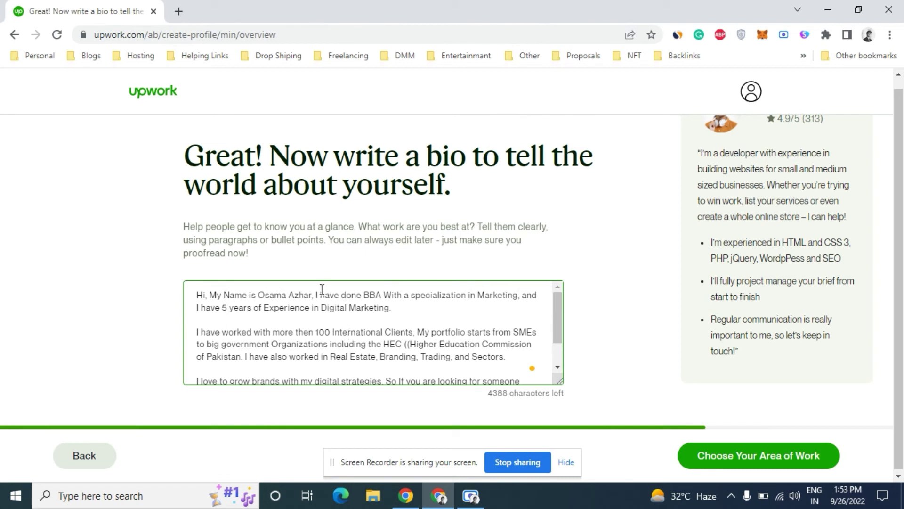
left_click_drag(320, 307, 370, 314)
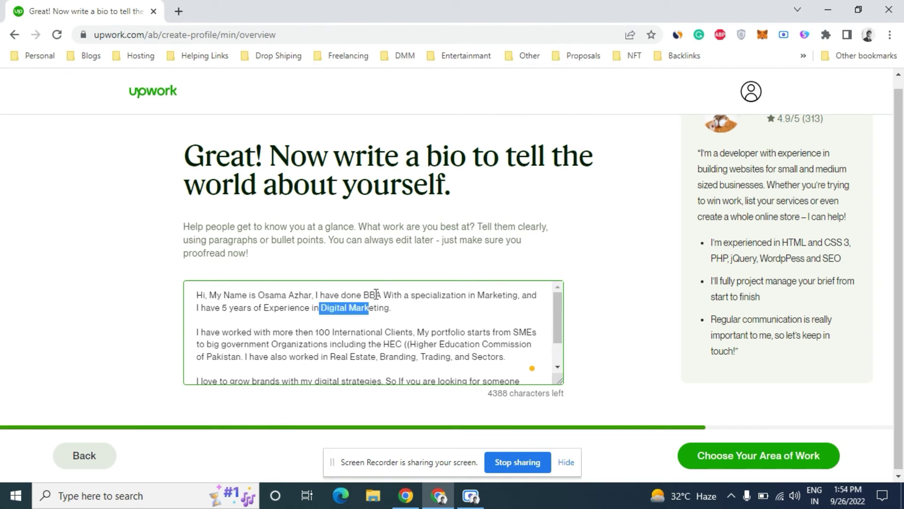
left_click_drag(362, 294, 395, 309)
left_click(416, 304)
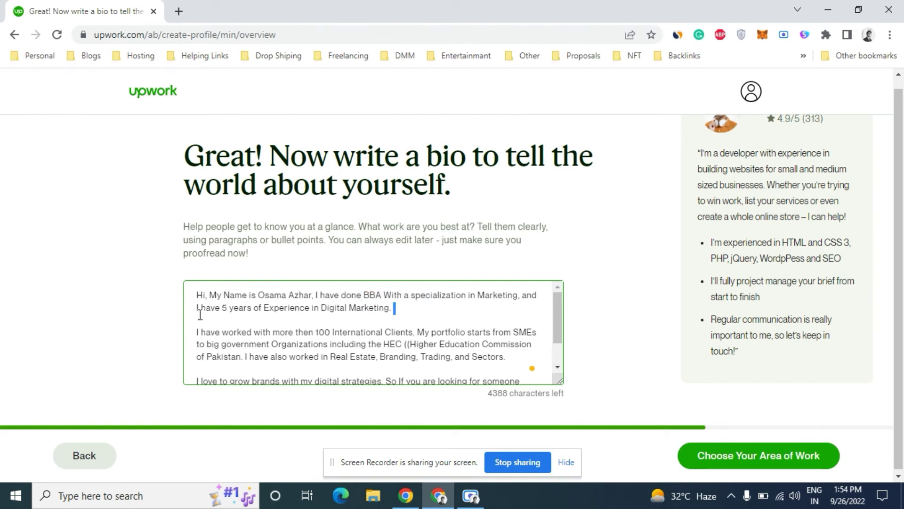
left_click_drag(197, 299, 256, 299)
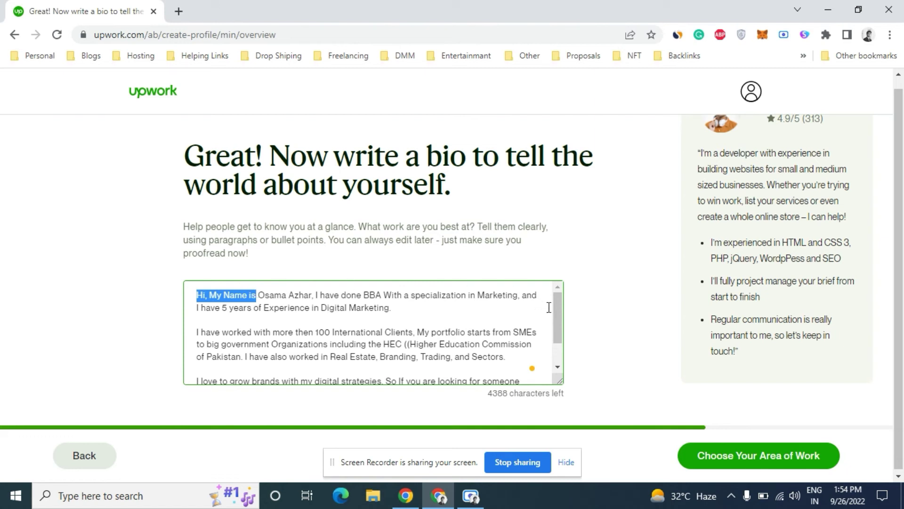
left_click_drag(551, 306, 552, 312)
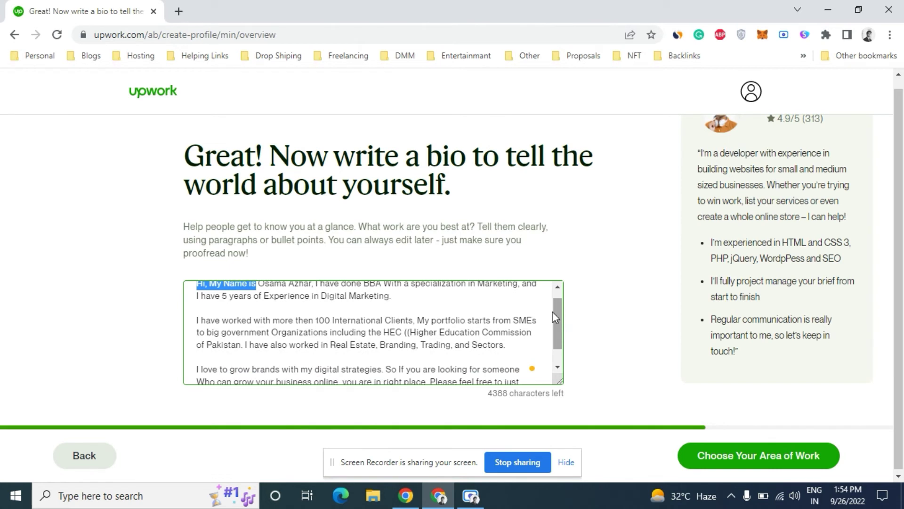
left_click(199, 322)
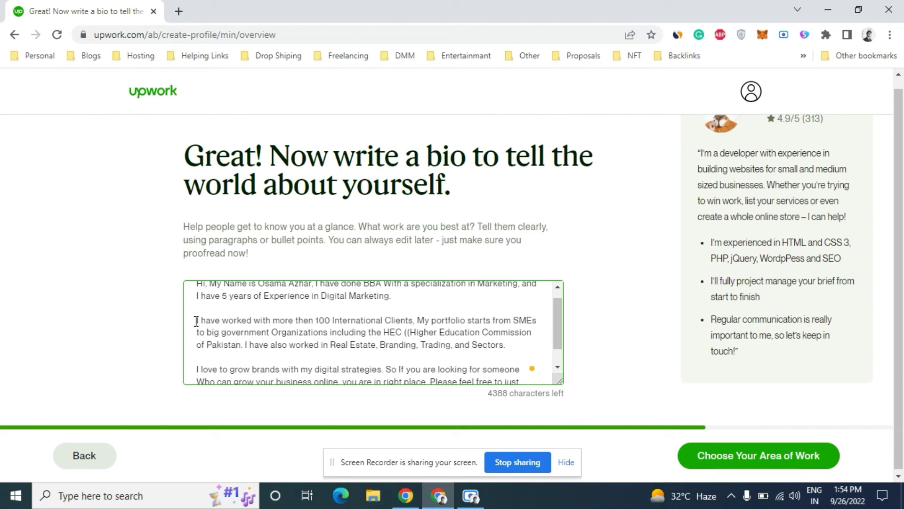
left_click_drag(199, 323, 417, 318)
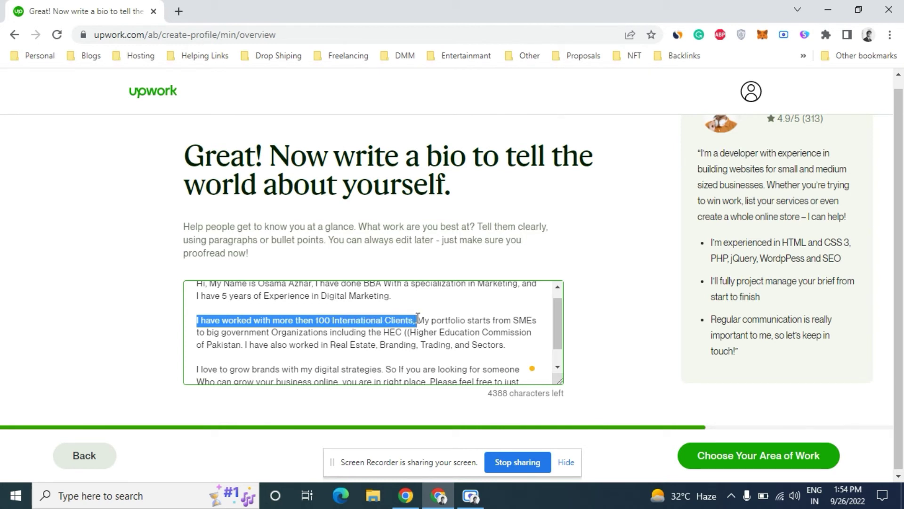
left_click(418, 318)
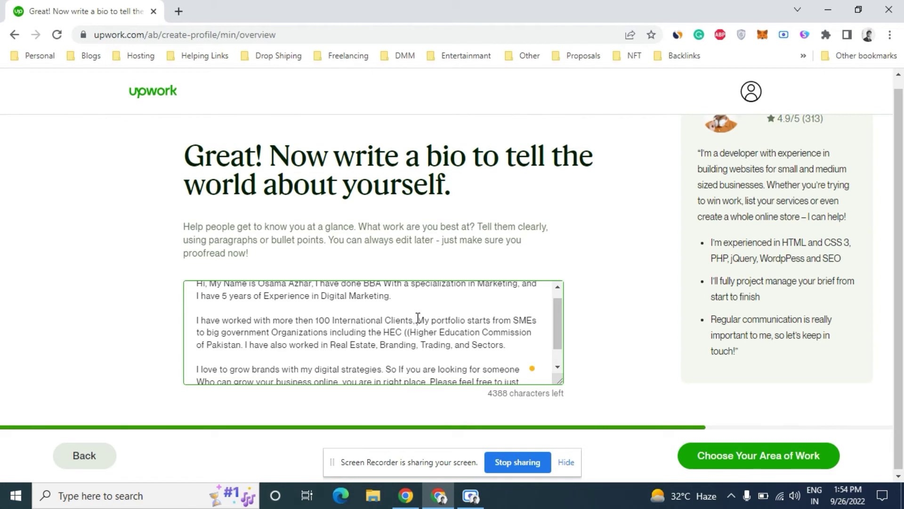
left_click_drag(418, 318, 471, 320)
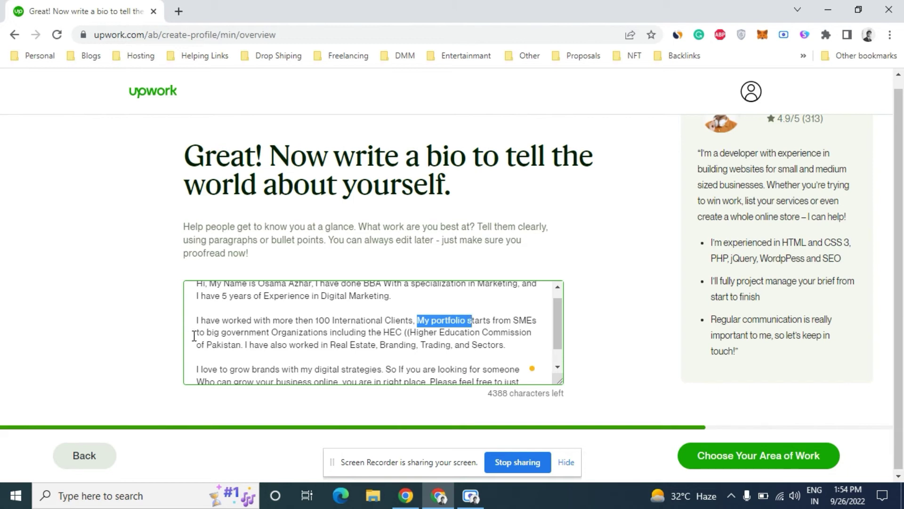
left_click_drag(196, 332, 402, 329)
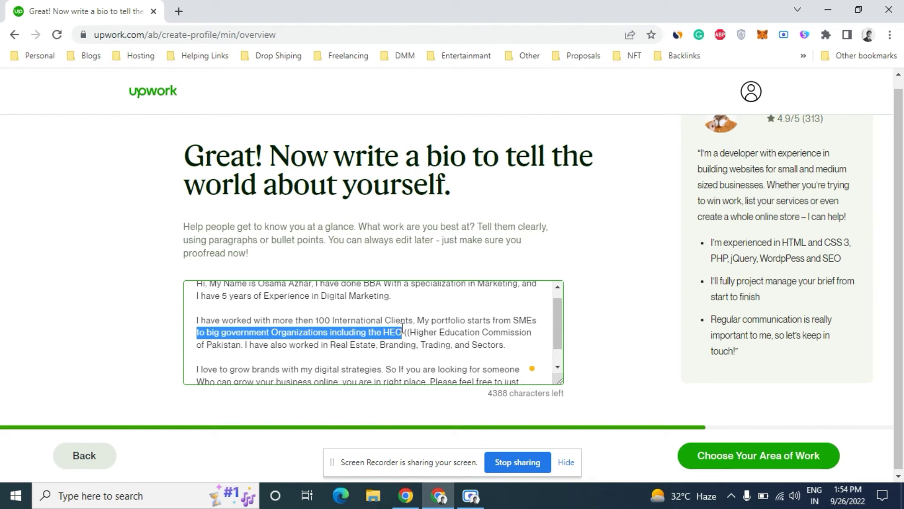
left_click(402, 328)
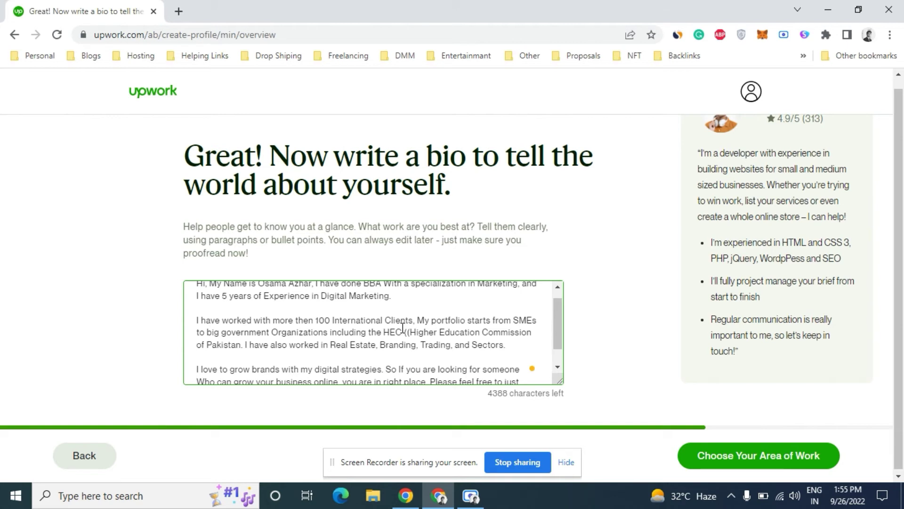
key("shift+Left")
key("shift+Left")
key("shift+Left")
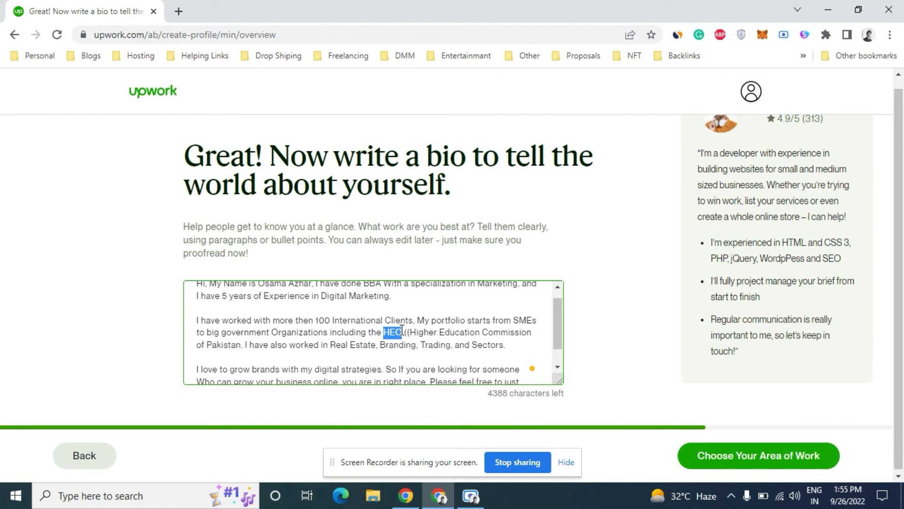
Review the bio's last paragraph and save the bio to move on to services.
scroll(554, 313, "down", 1)
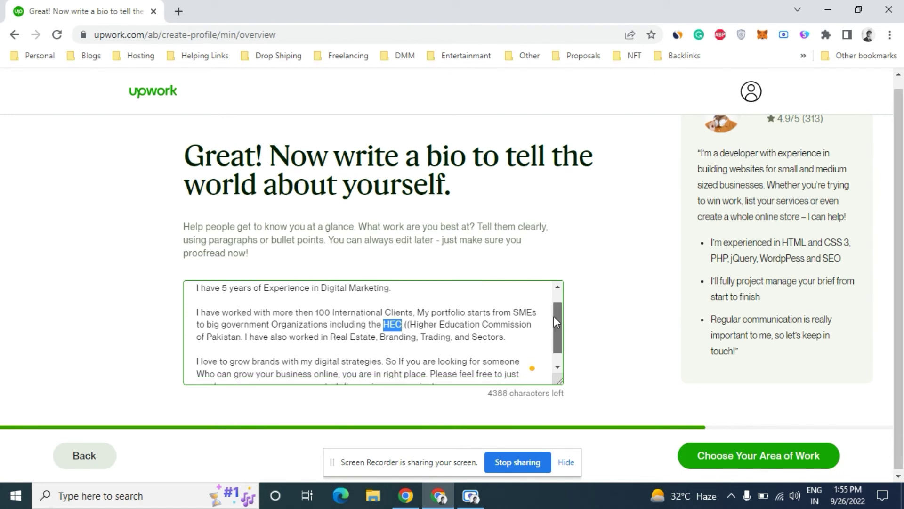
left_click(197, 348)
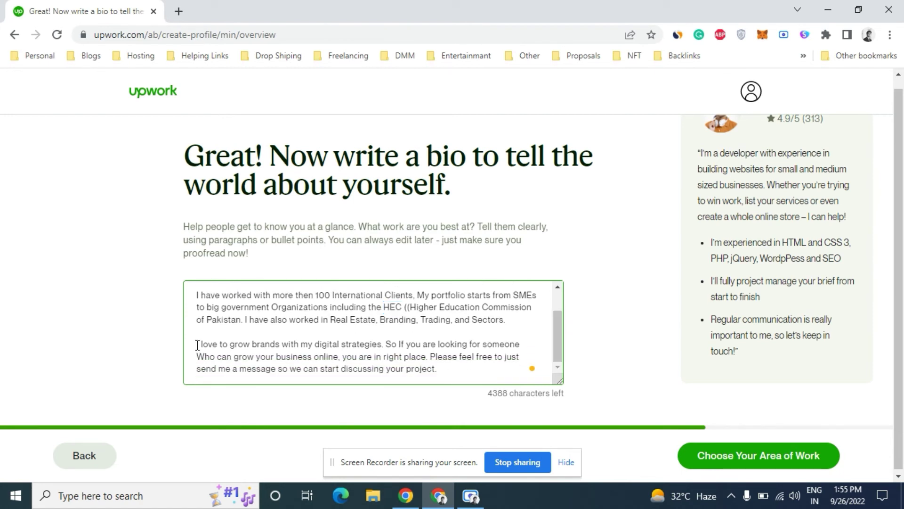
left_click_drag(197, 348, 385, 349)
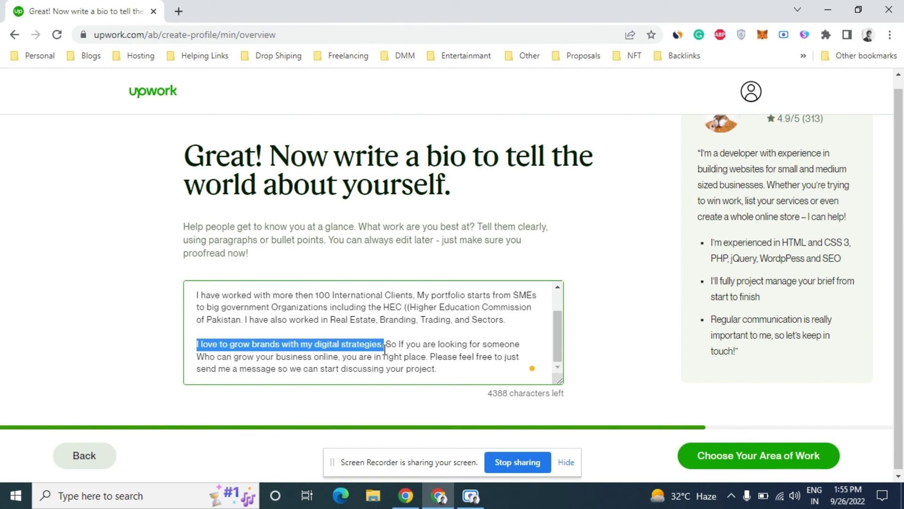
left_click_drag(386, 348, 341, 359)
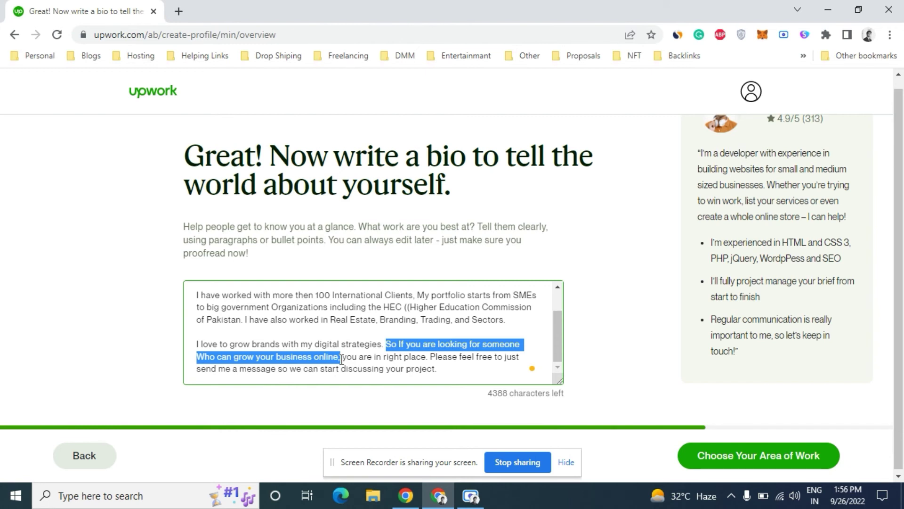
left_click(341, 359)
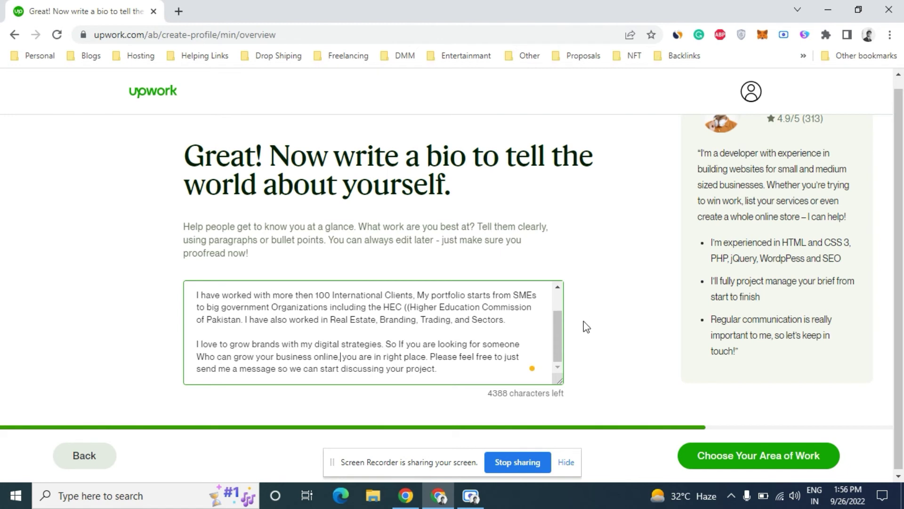
scroll(561, 325, "up", 1)
scroll(556, 336, "down", 1)
scroll(558, 339, "up", 1)
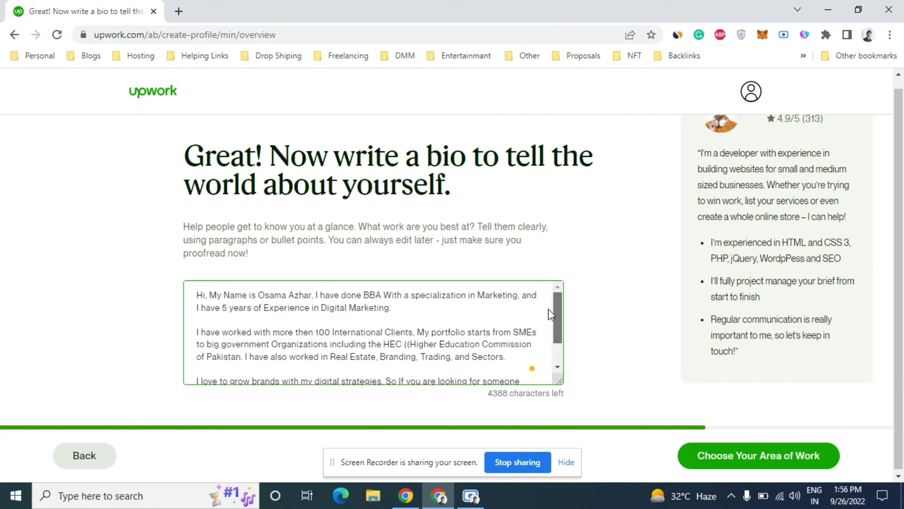
scroll(549, 309, "down", 1)
scroll(536, 302, "up", 1)
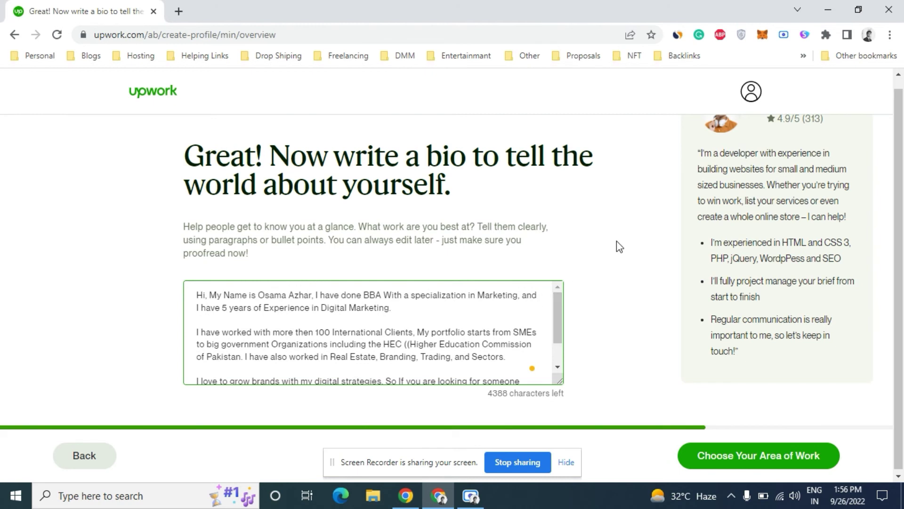
scroll(890, 189, "down", 1)
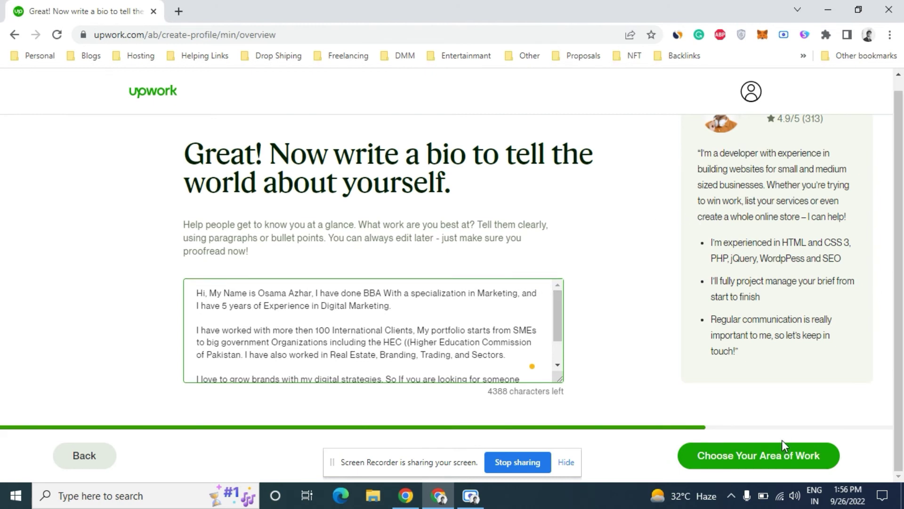
left_click(745, 458)
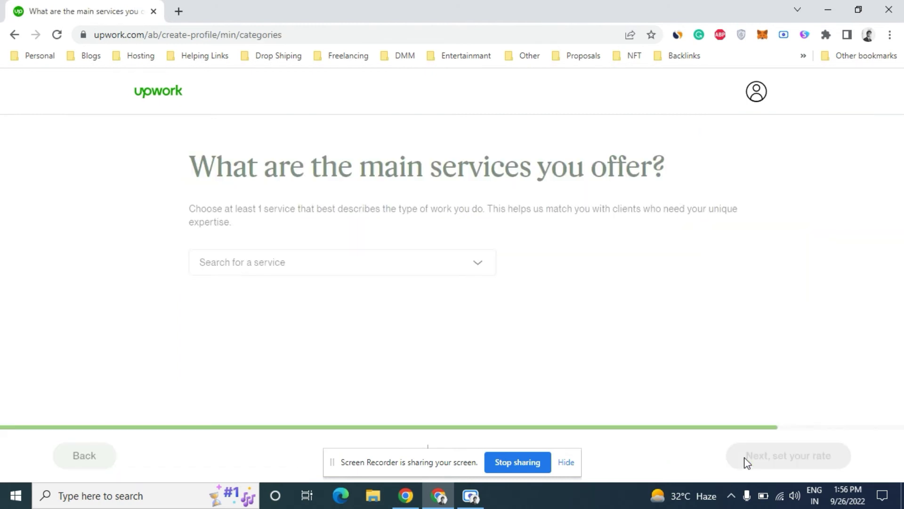
Add Digital Marketing from the suggested chips as a selected service.
left_click(426, 269)
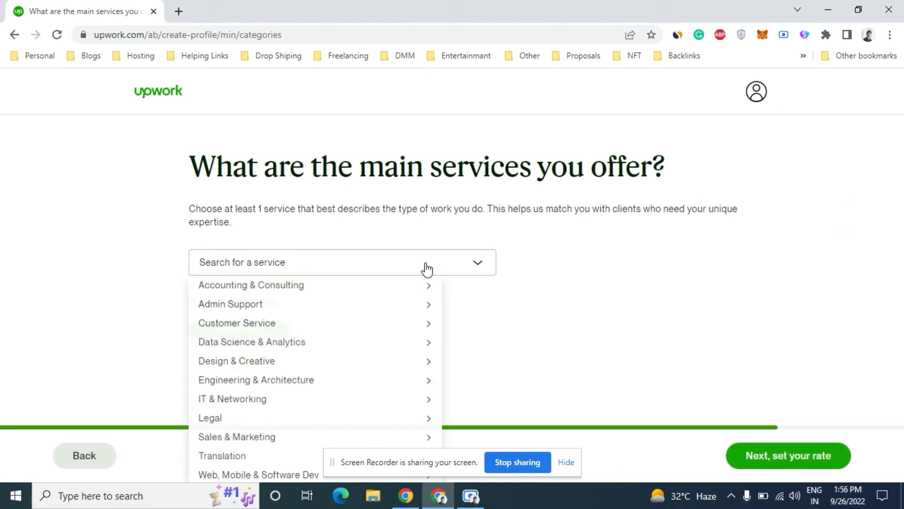
left_click(568, 313)
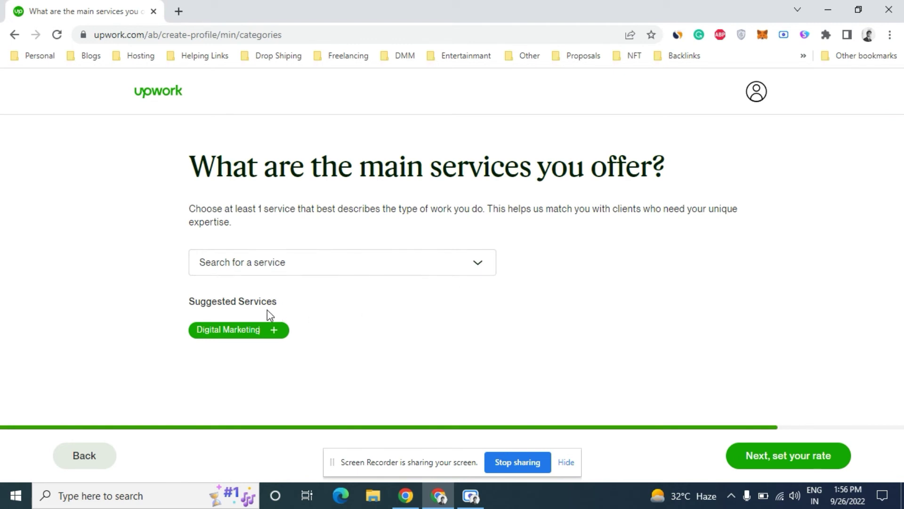
left_click(275, 331)
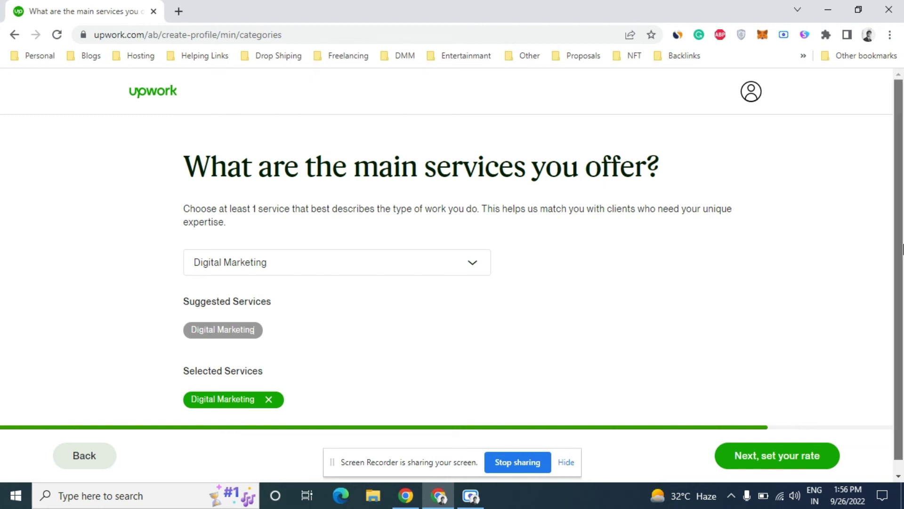
scroll(894, 247, "down", 1)
Browse the service category list, including Accounting & Consulting subcategories, then close it.
left_click(472, 253)
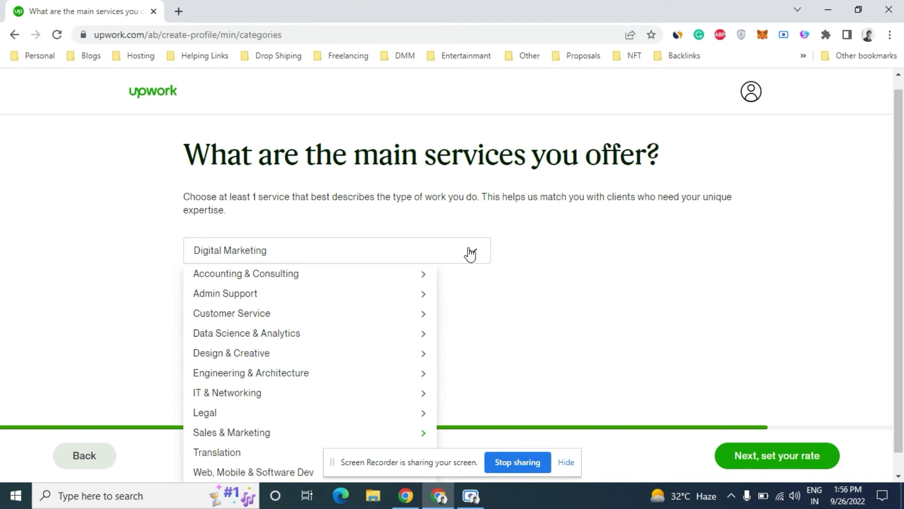
left_click(344, 278)
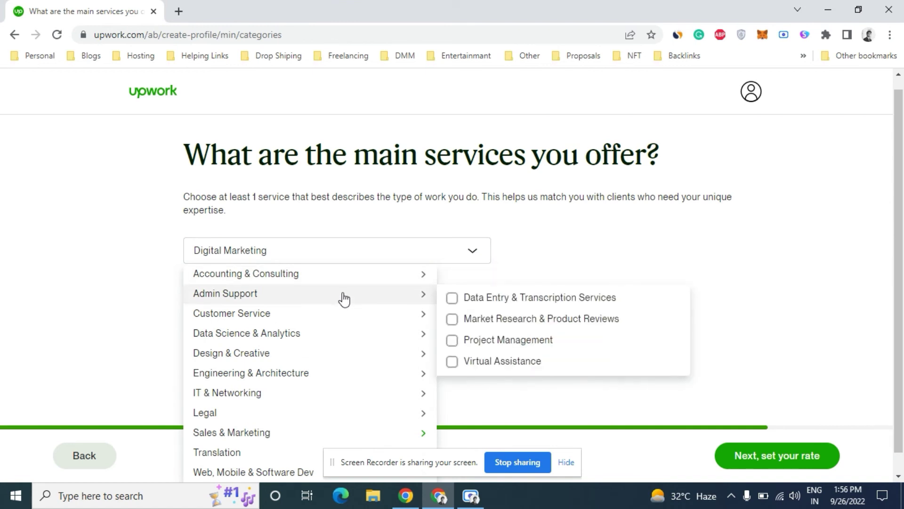
mouse_move(344, 319)
mouse_move(347, 302)
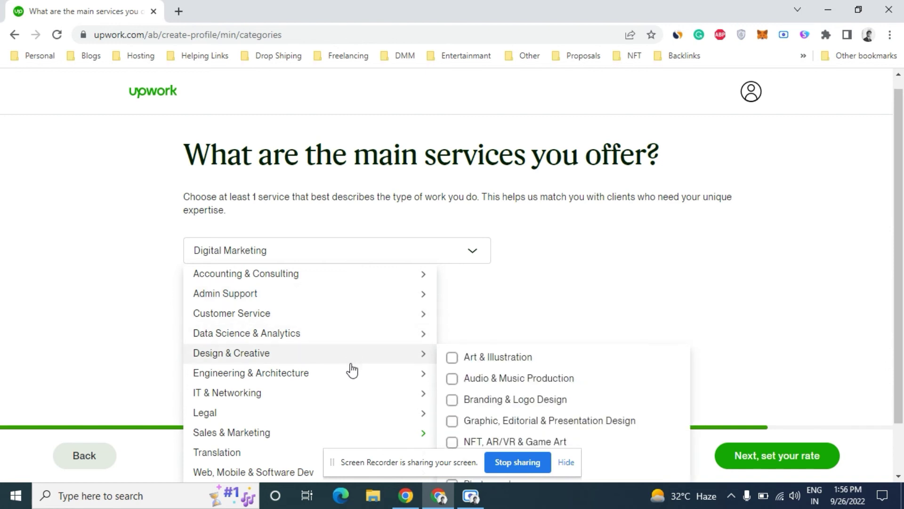
mouse_move(327, 393)
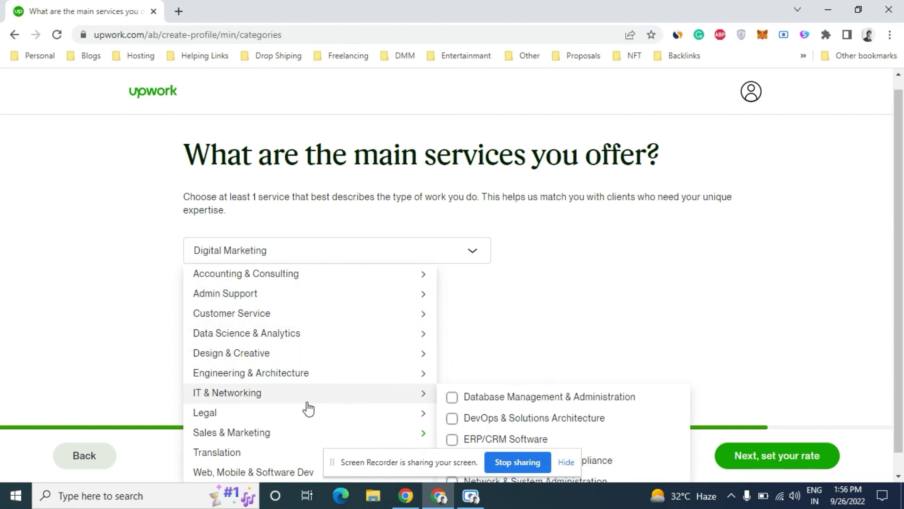
mouse_move(291, 432)
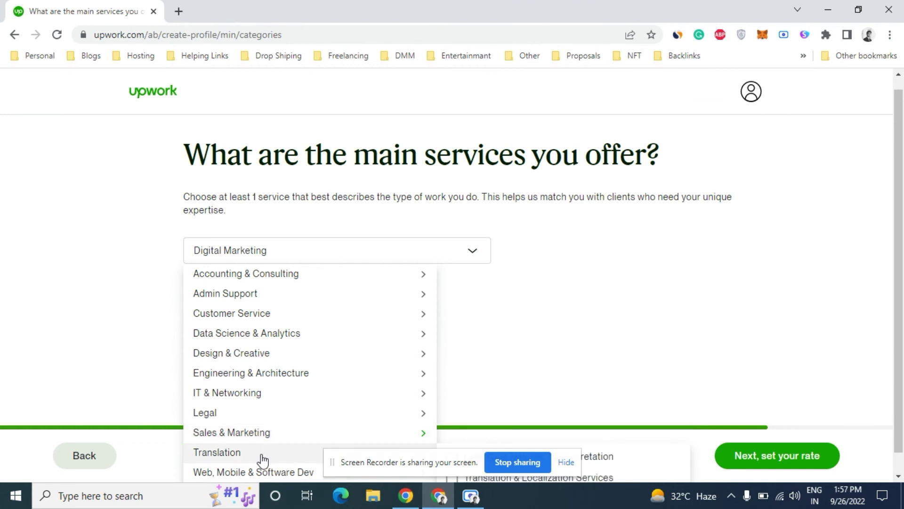
mouse_move(299, 454)
mouse_move(300, 476)
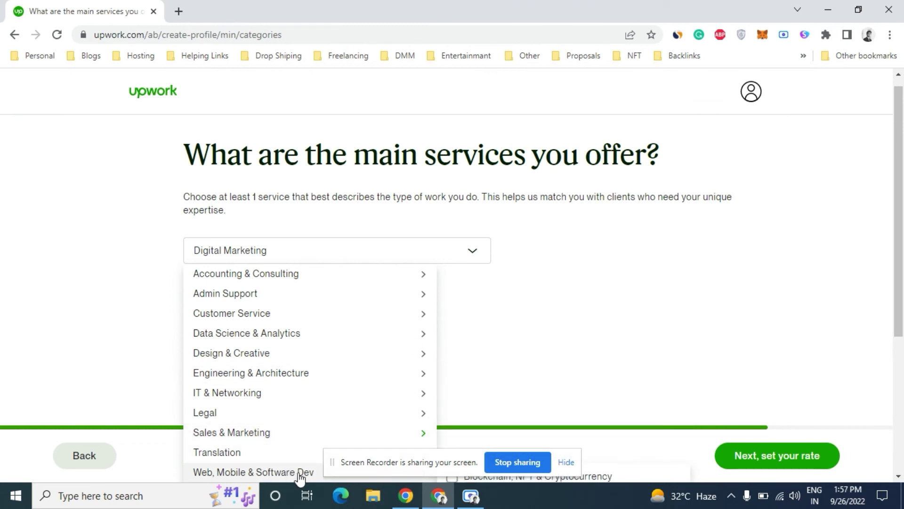
mouse_move(291, 382)
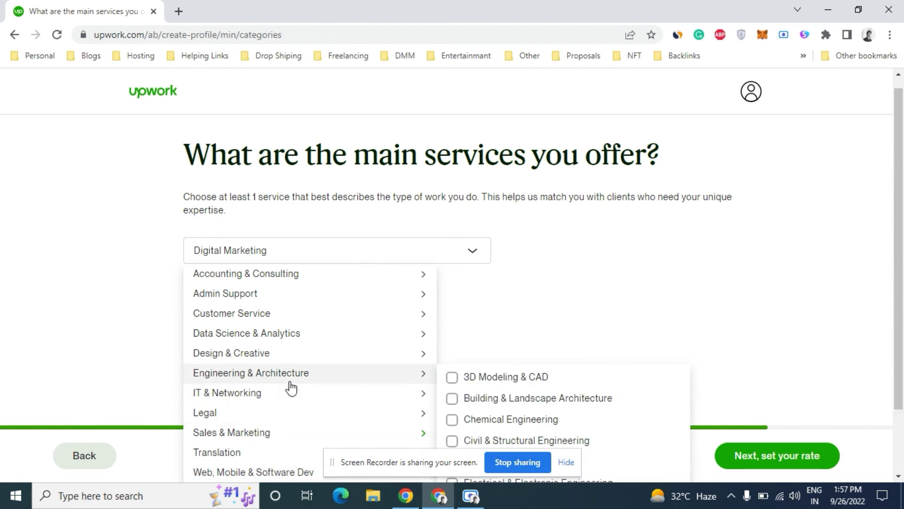
mouse_move(313, 335)
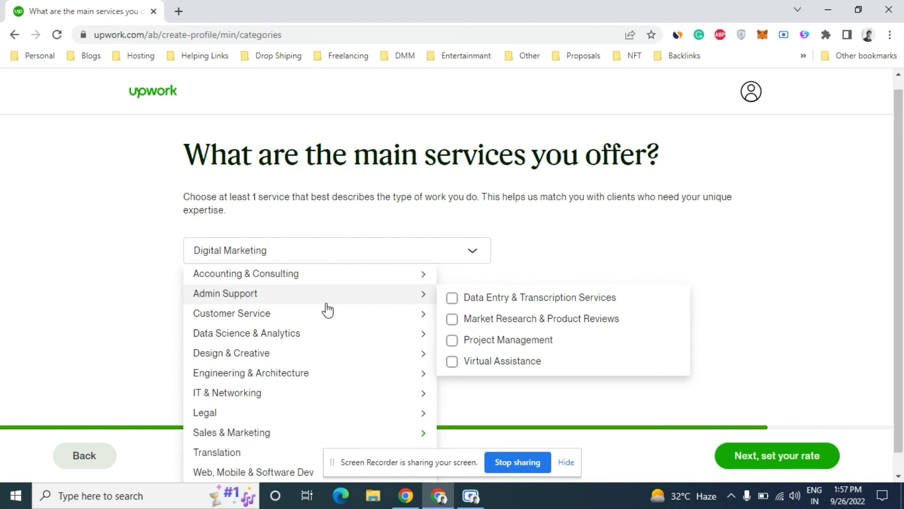
left_click(661, 293)
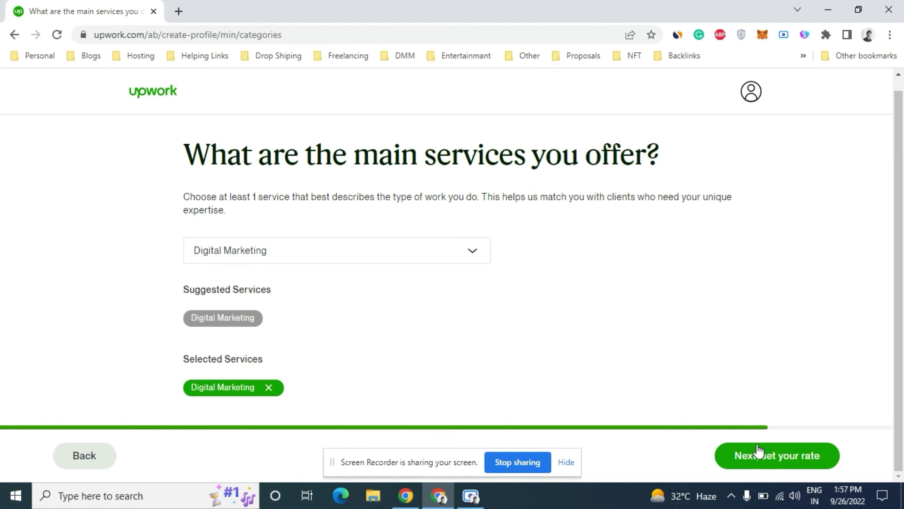
Set the hourly rate to $5.00/hr, giving a -1.00 service fee and $4.00 received.
left_click(810, 459)
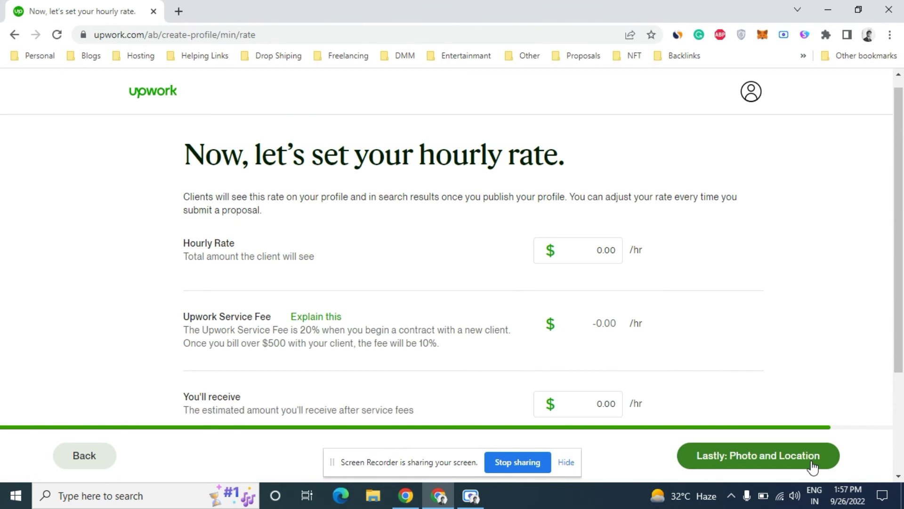
scroll(878, 363, "down", 3)
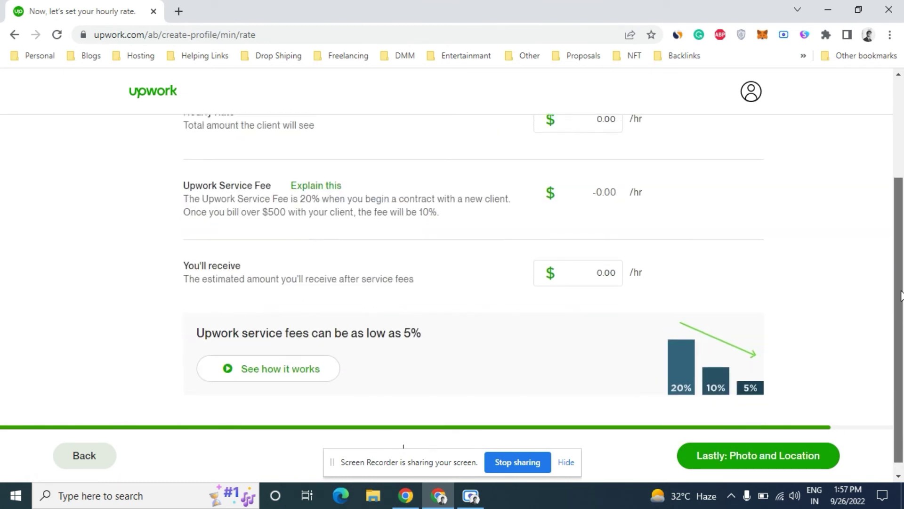
scroll(885, 237, "up", 2)
left_click(602, 227)
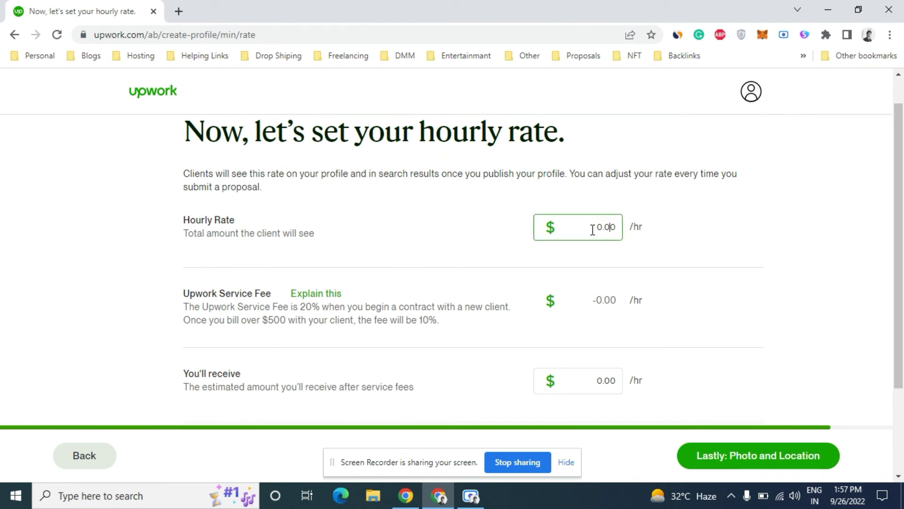
left_click_drag(597, 228, 601, 228)
type("5")
left_click(776, 267)
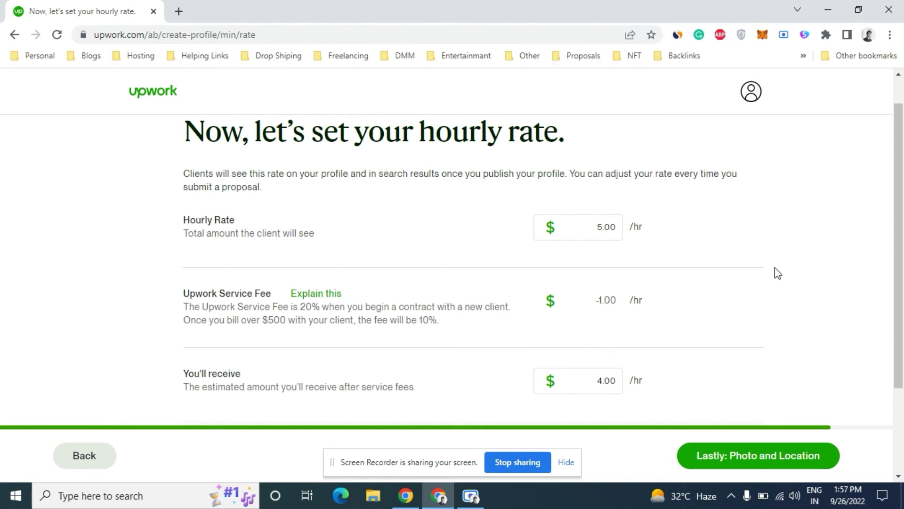
left_click_drag(595, 305, 636, 301)
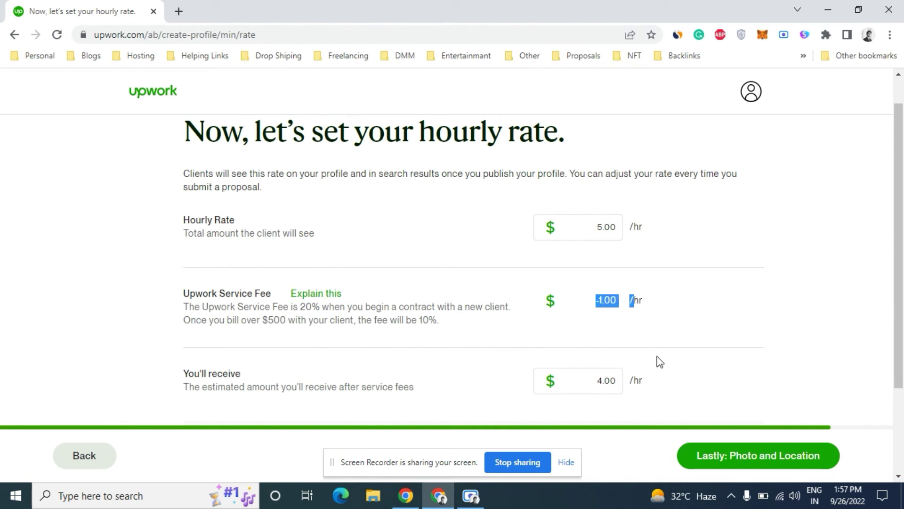
left_click(777, 352)
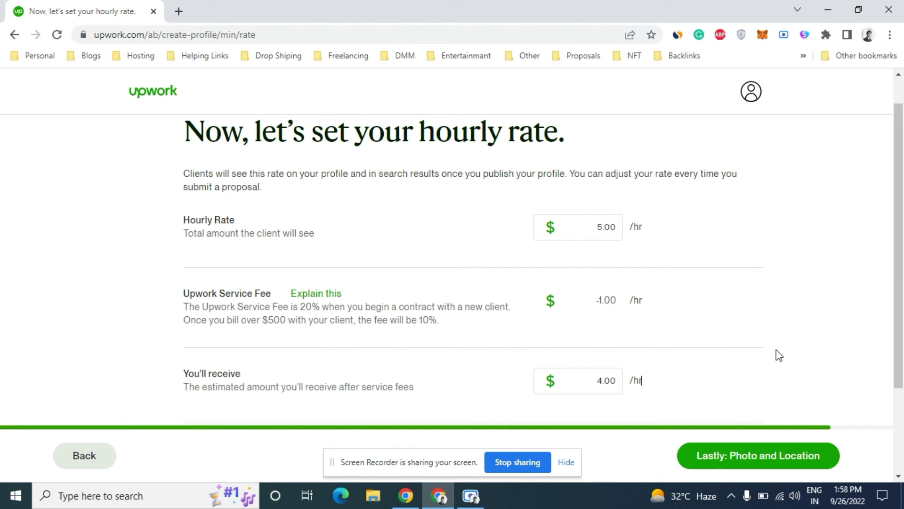
Search 'dollor to pkr' in a new tab, convert 4 USD to 962.92 PKR, then close it.
left_click(178, 12)
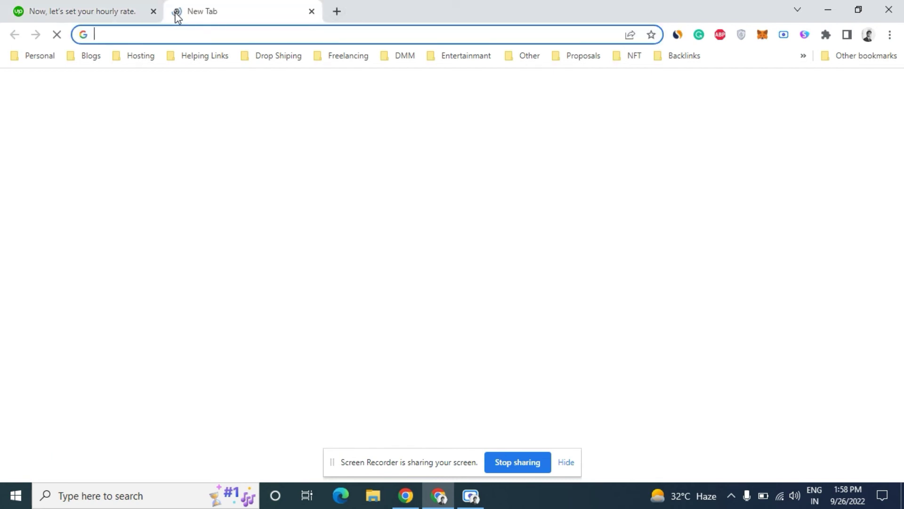
type("doo")
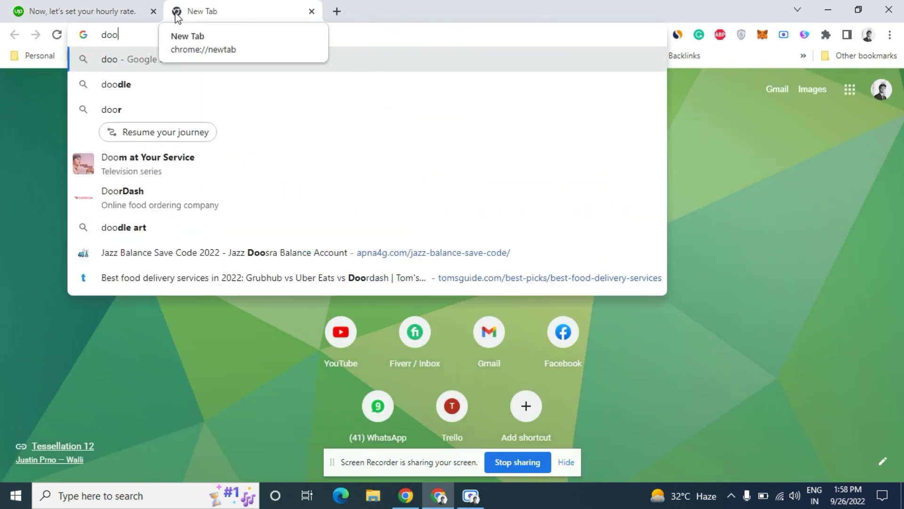
key("BackSpace")
type("ll")
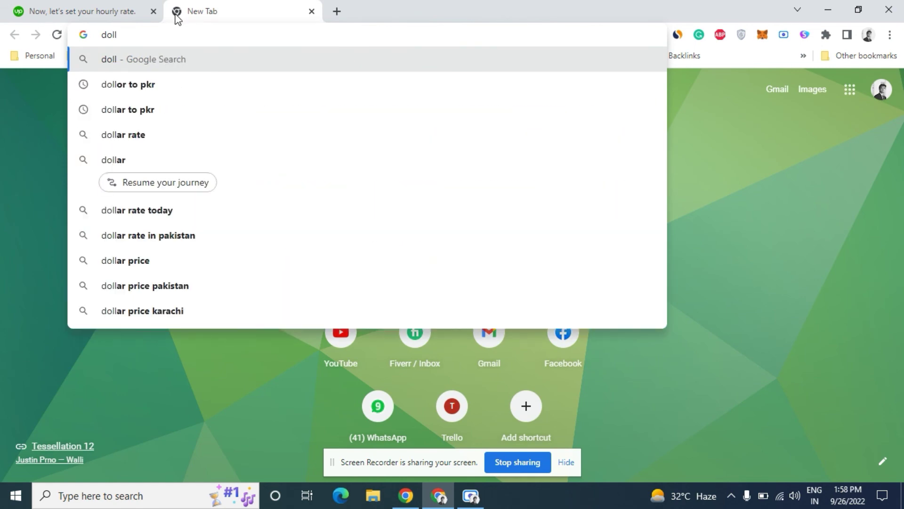
left_click(167, 83)
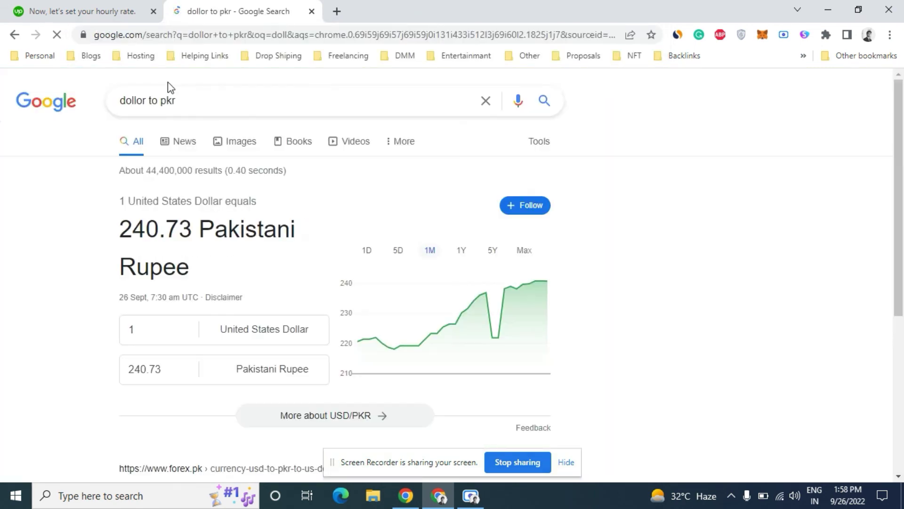
left_click(172, 327)
type("4")
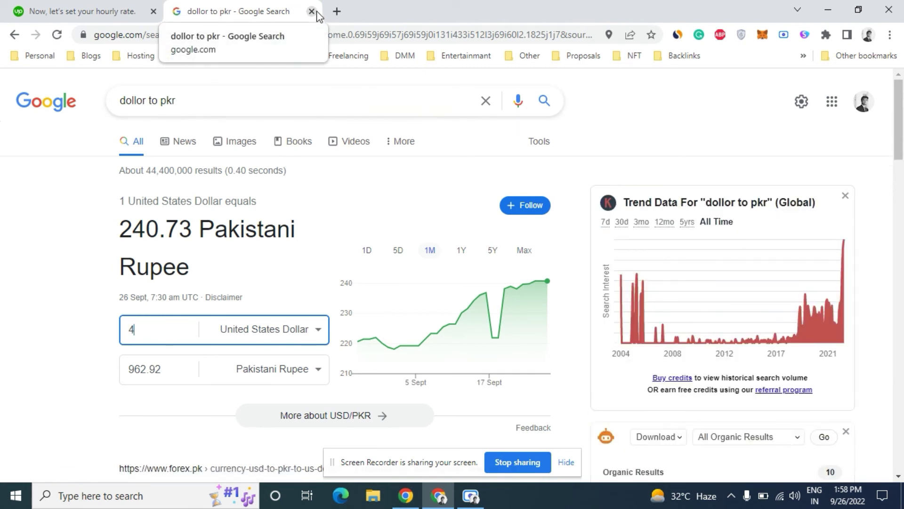
left_click(315, 11)
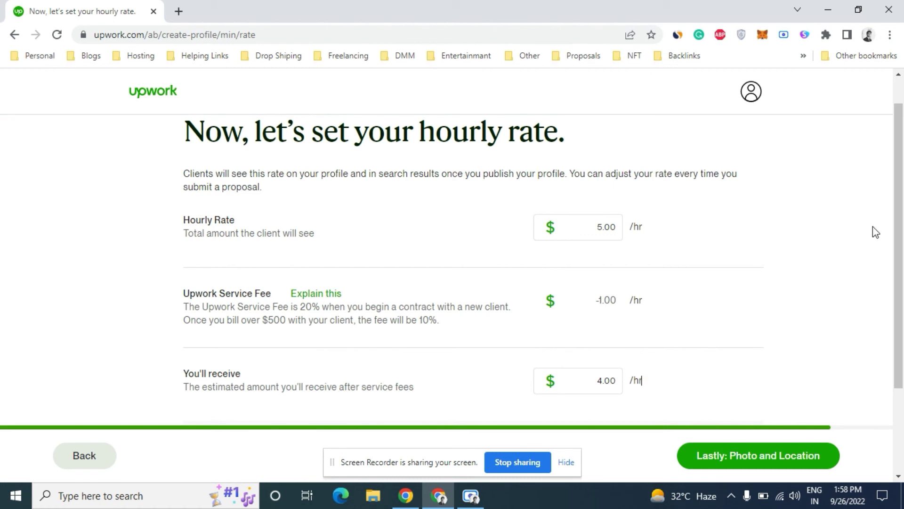
Scroll the rate page and advance to the Photo and Location step.
scroll(902, 266, "down", 2)
left_click_drag(902, 267, 902, 220)
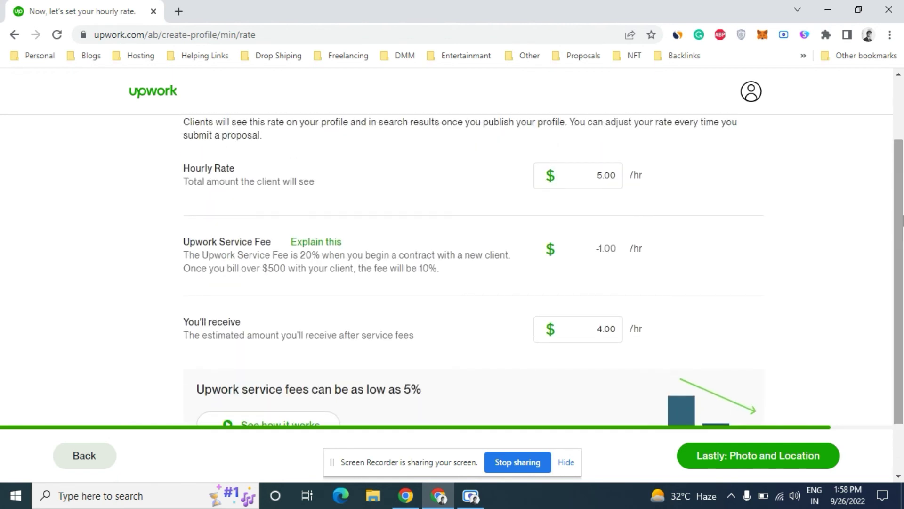
left_click_drag(903, 220, 903, 278)
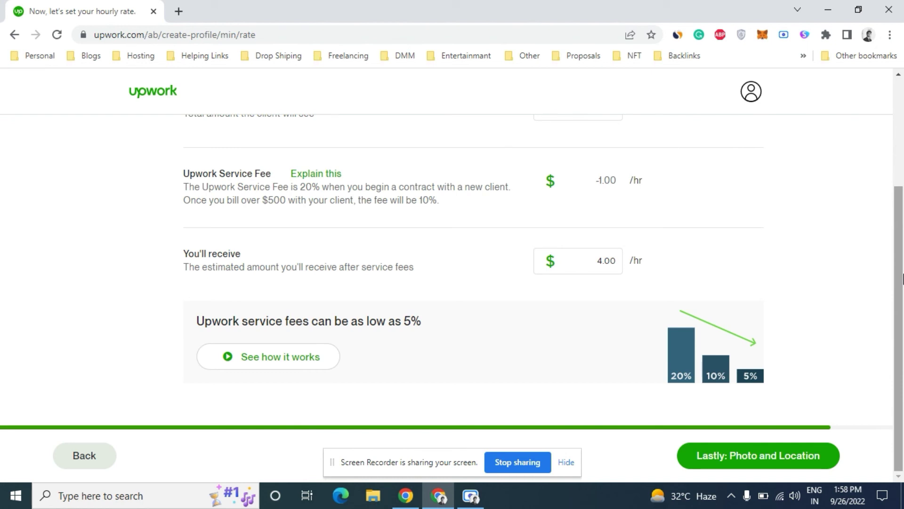
left_click(796, 455)
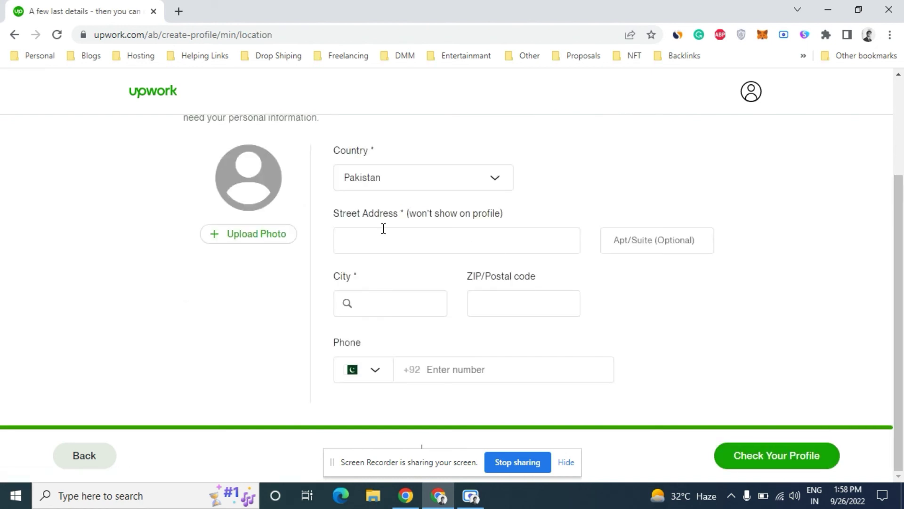
Upload the brown-suit portrait from Downloads as the profile photo.
left_click(250, 240)
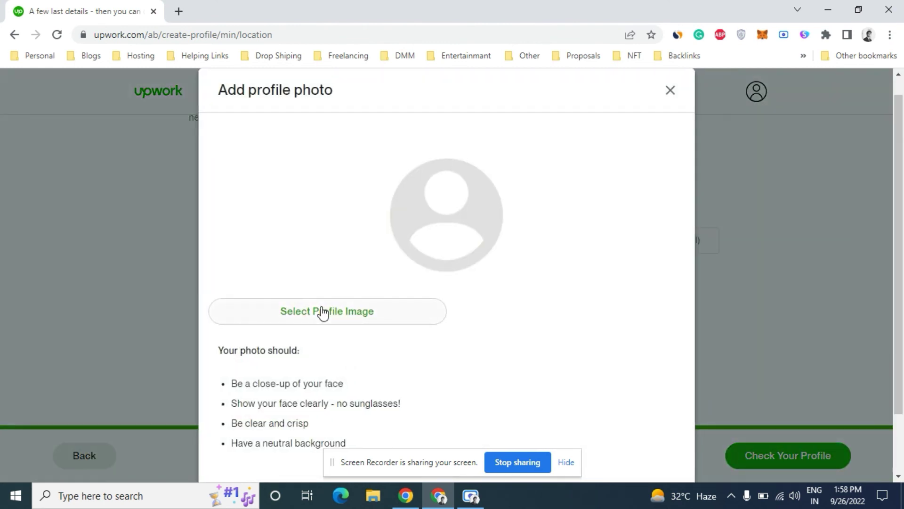
left_click(322, 312)
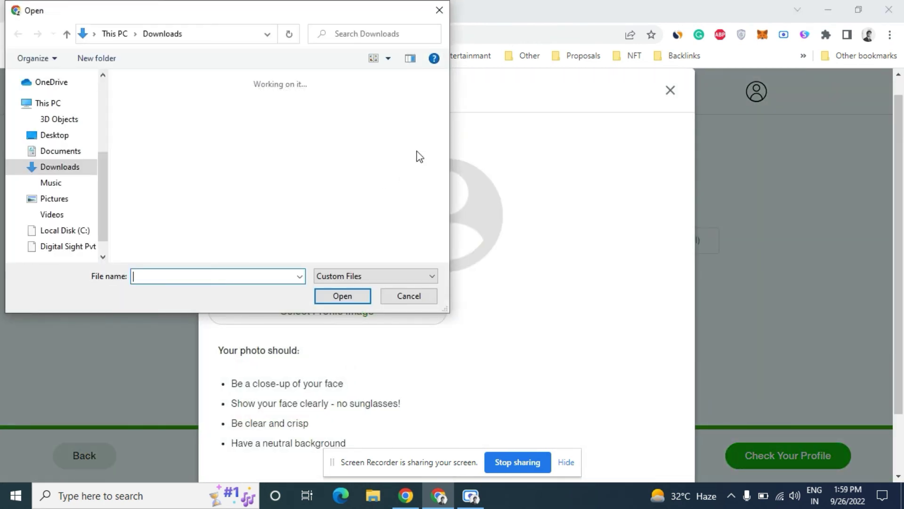
left_click_drag(443, 95, 425, 255)
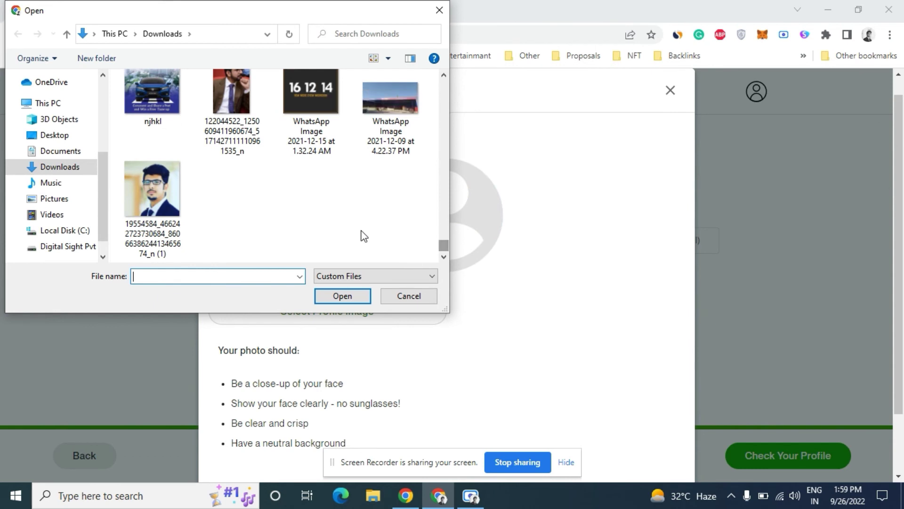
left_click(170, 194)
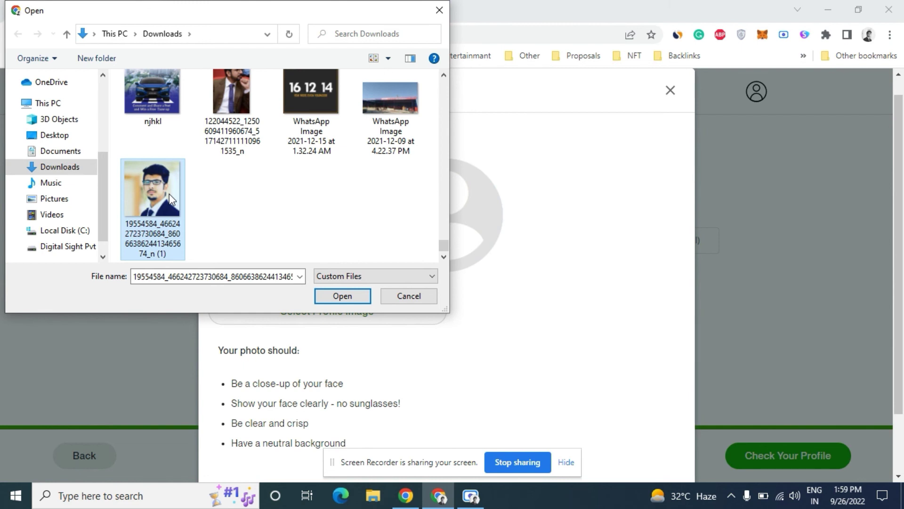
double_click(232, 125)
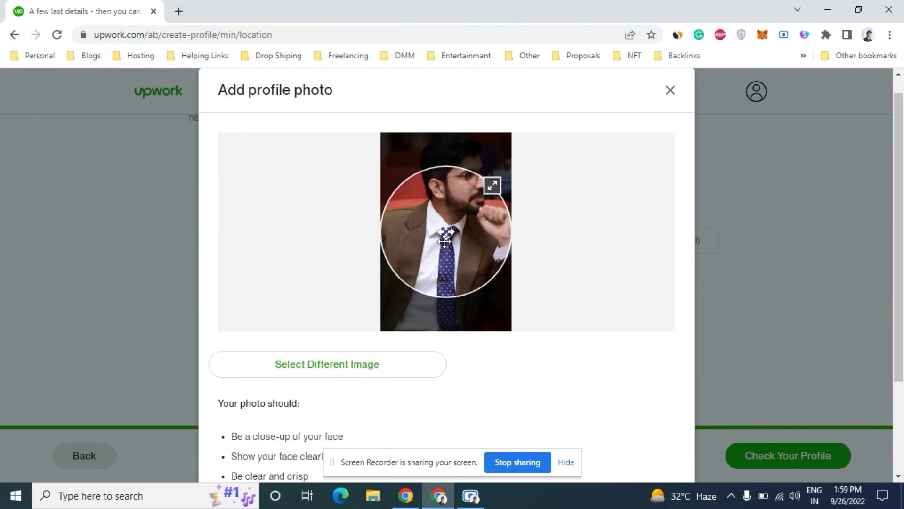
Crop the photo to a close-up of the face and save it.
left_click_drag(444, 241, 461, 199)
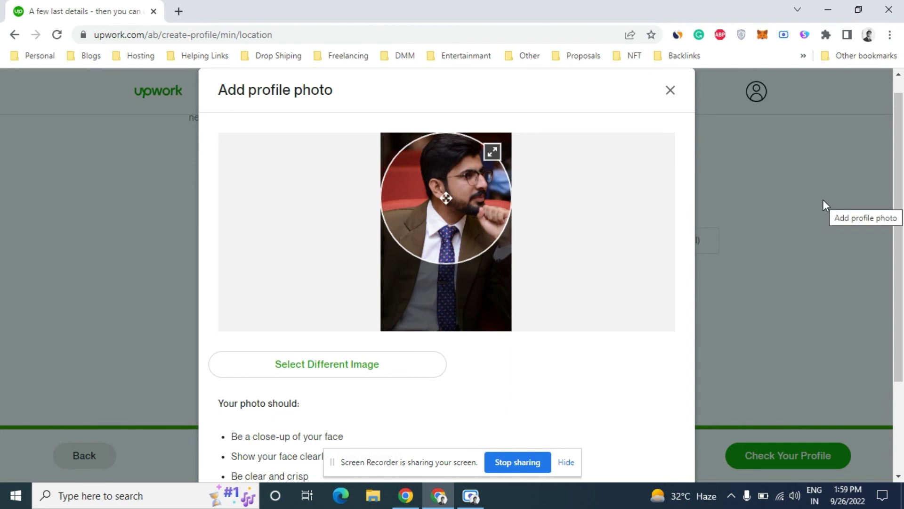
scroll(903, 272, "down", 3)
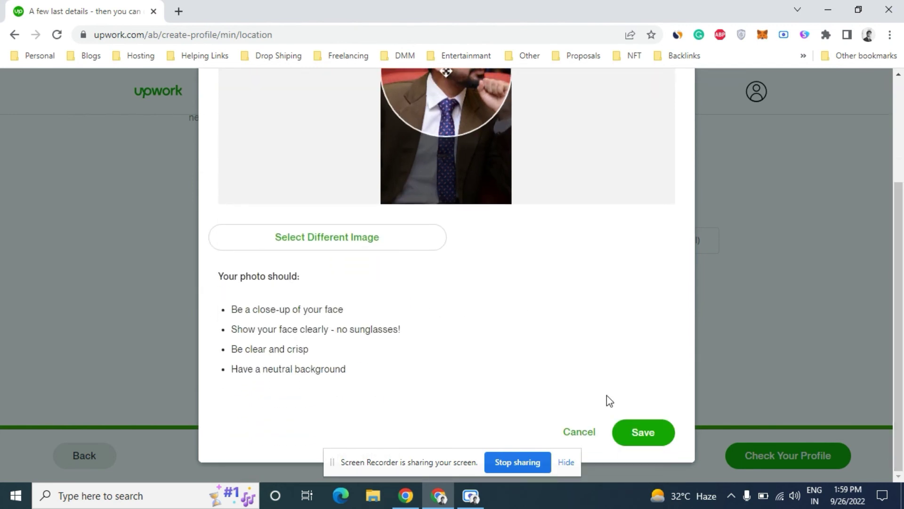
left_click(645, 444)
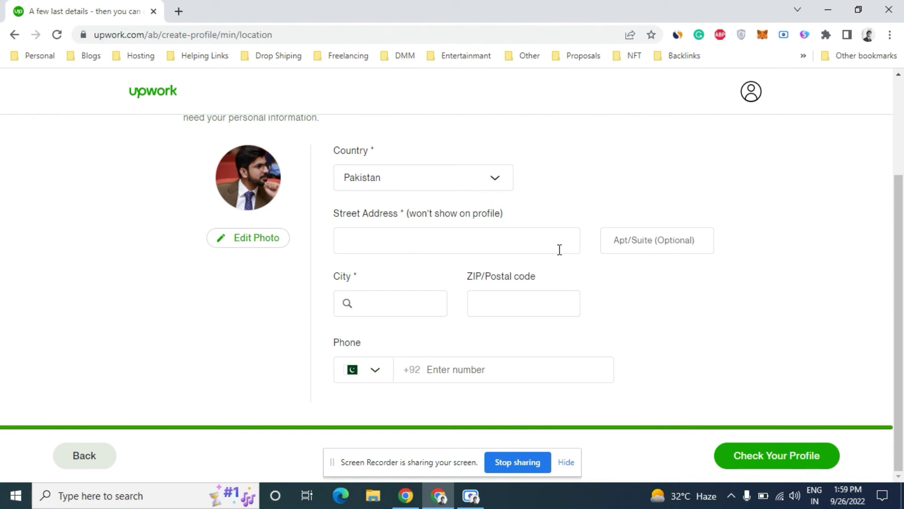
left_click(478, 371)
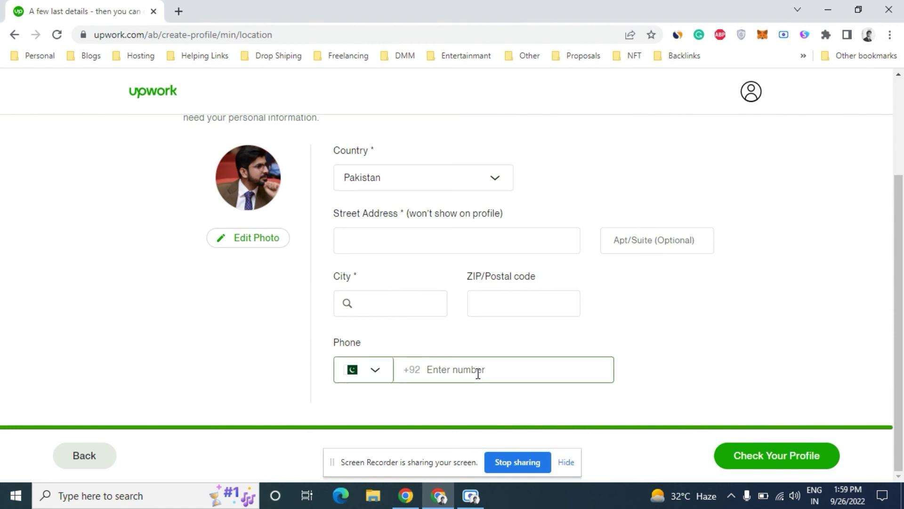
left_click(619, 297)
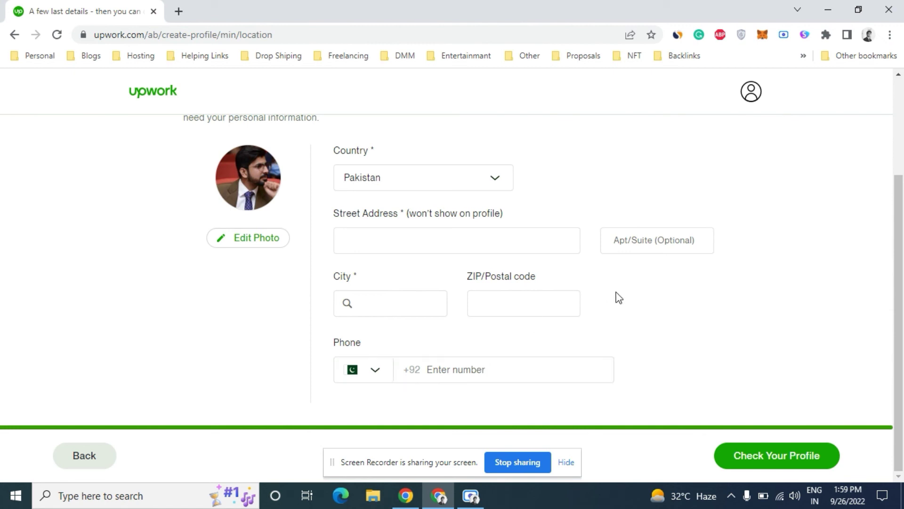